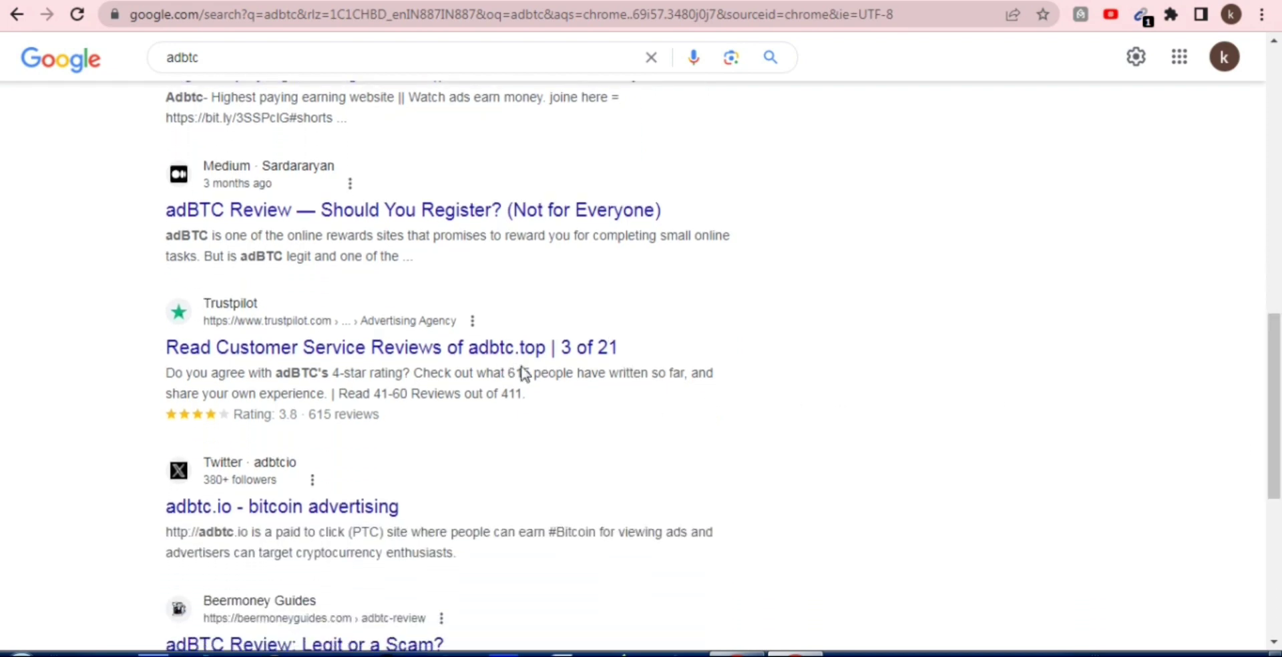
- Open the Trustpilot 'Read Customer Service Reviews of adbtc.top' result in a new tab
{"action": "right_click", "coordinate": [473, 345]}
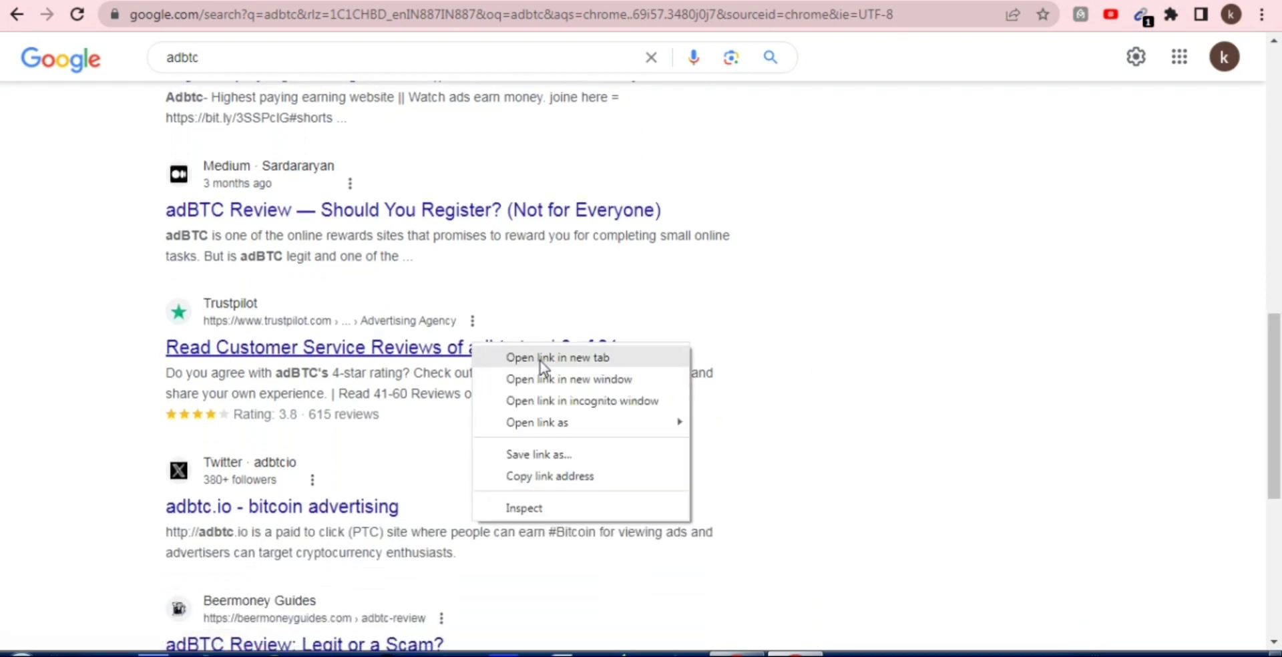
{"action": "left_click", "coordinate": [540, 359]}
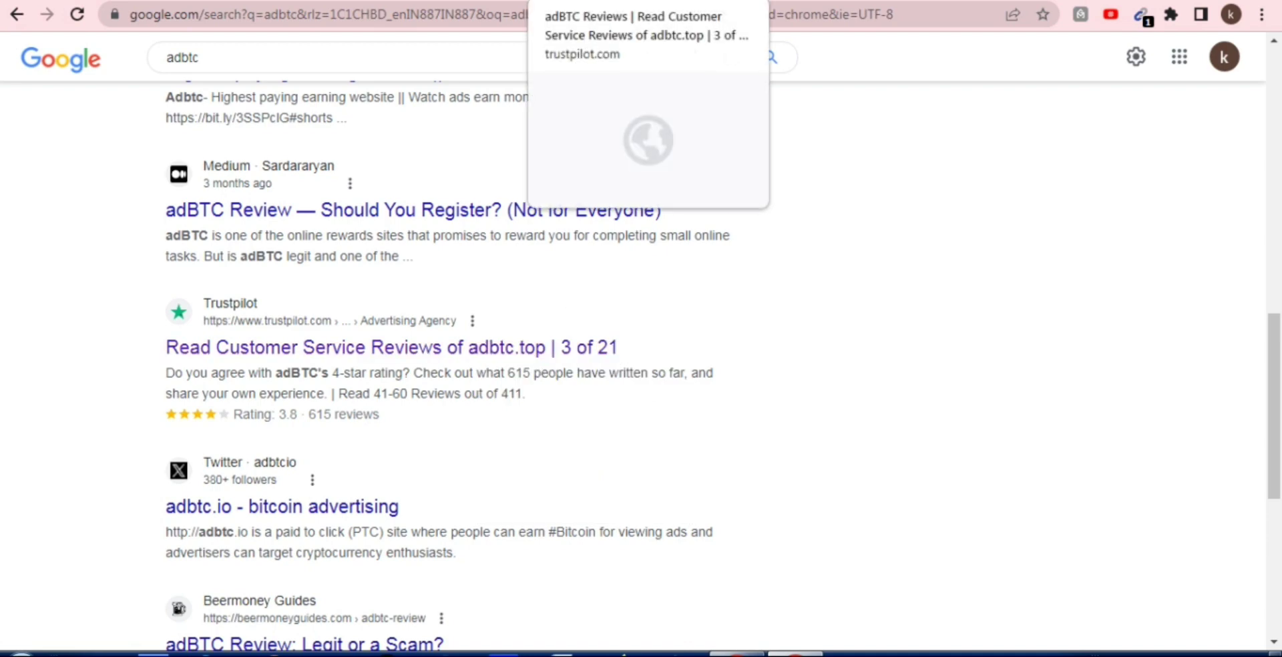
- Switch to the Trustpilot adBTC tab, scroll the reviews breakdown and dismiss the cookie notice
{"action": "left_click", "coordinate": [600, 2]}
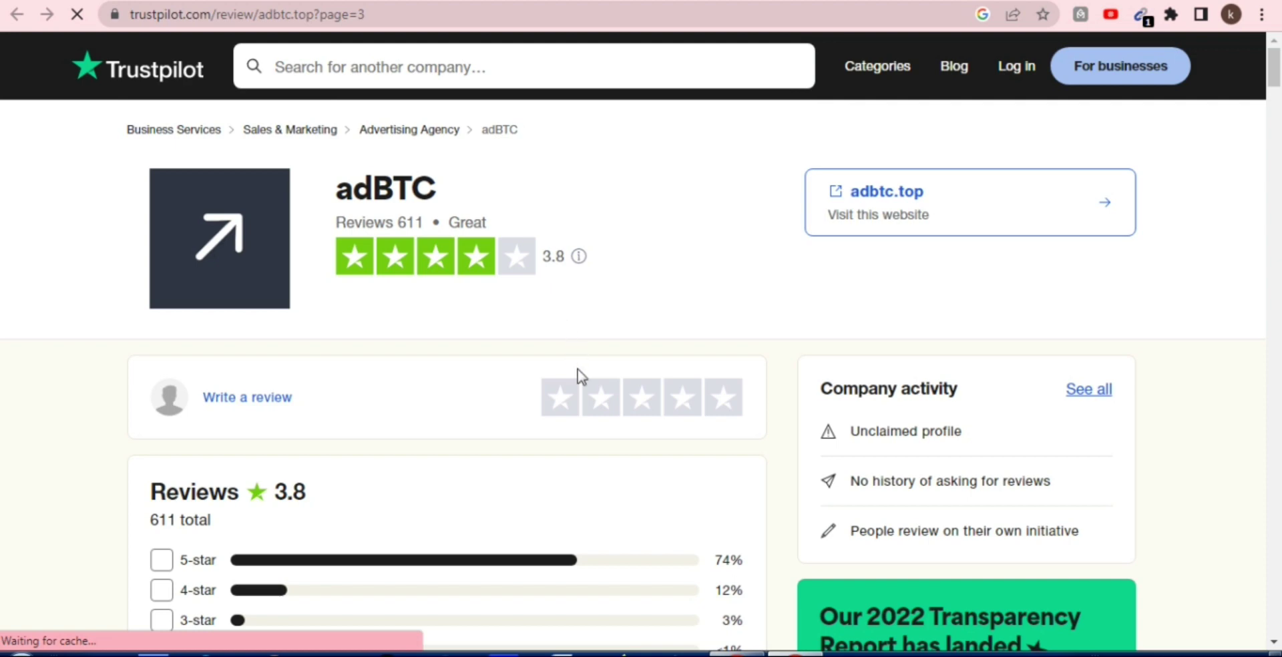
{"action": "scroll", "coordinate": [520, 297], "scroll_direction": "down", "scroll_amount": 4}
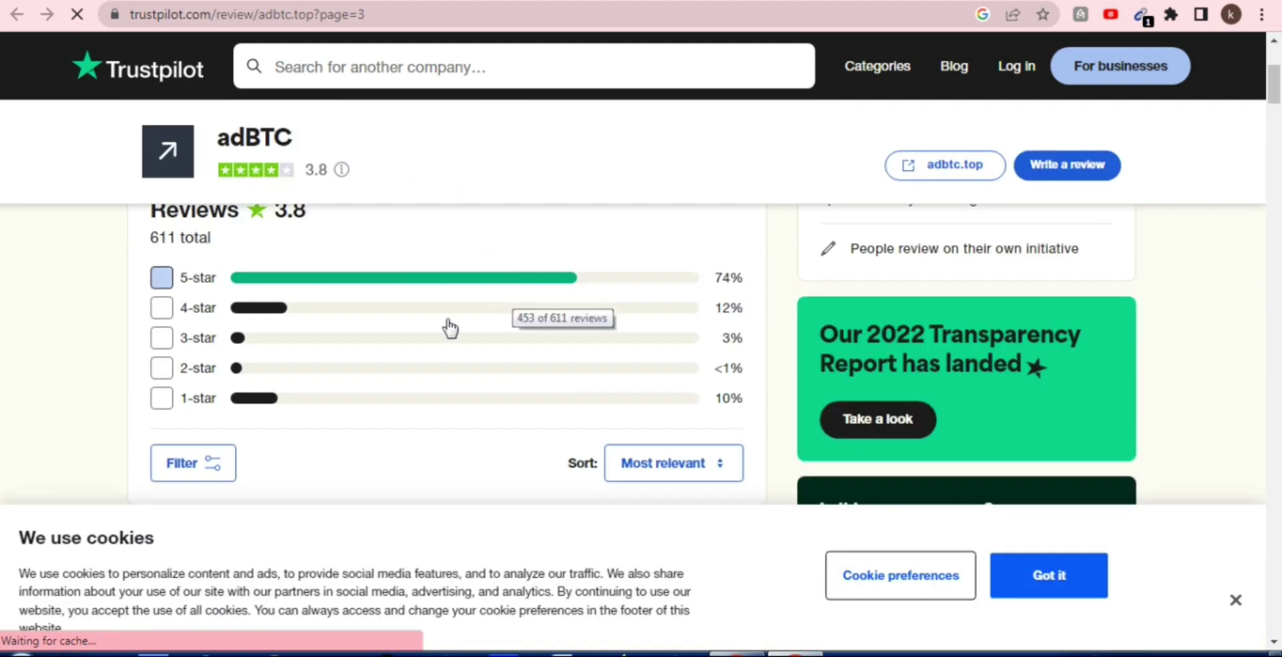
{"action": "scroll", "coordinate": [467, 353], "scroll_direction": "up", "scroll_amount": 1}
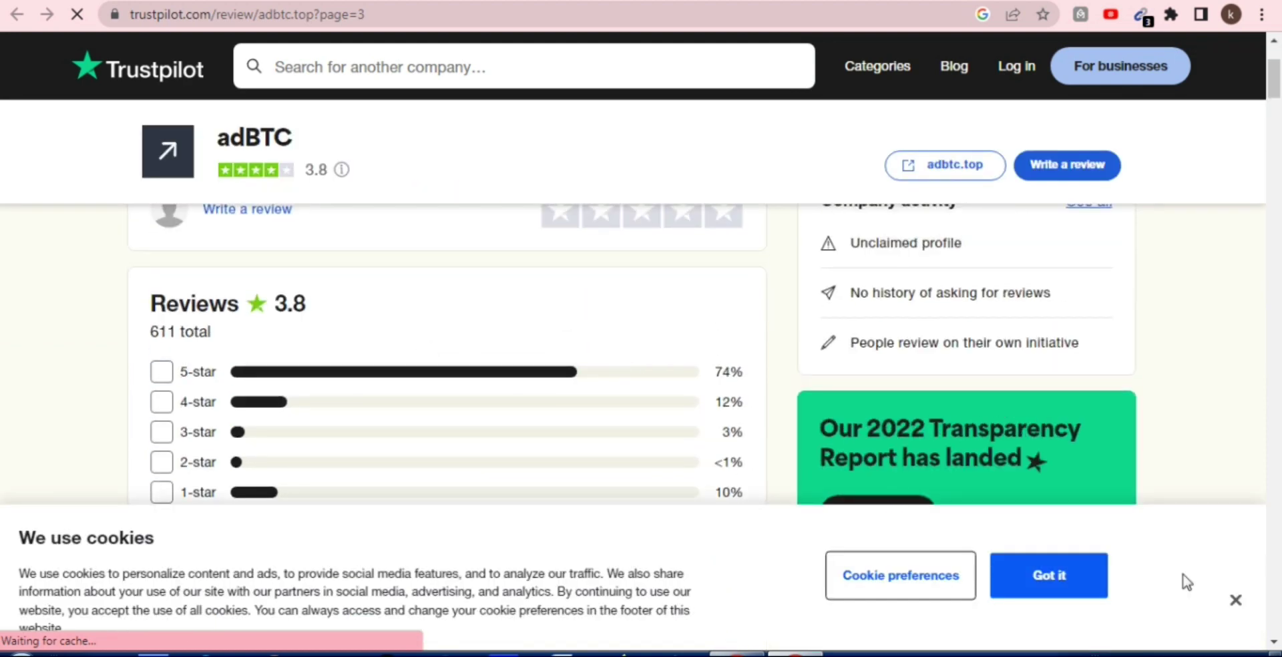
{"action": "left_click", "coordinate": [1236, 604]}
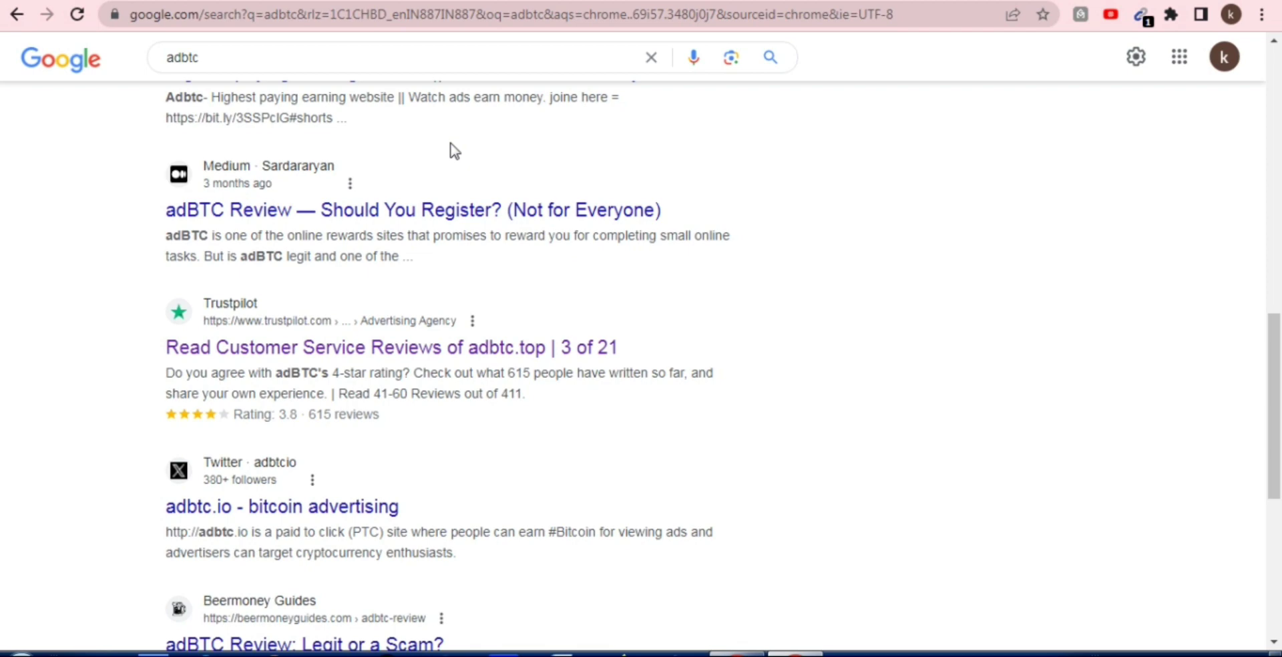
{"action": "scroll", "coordinate": [452, 274], "scroll_direction": "up", "scroll_amount": 11}
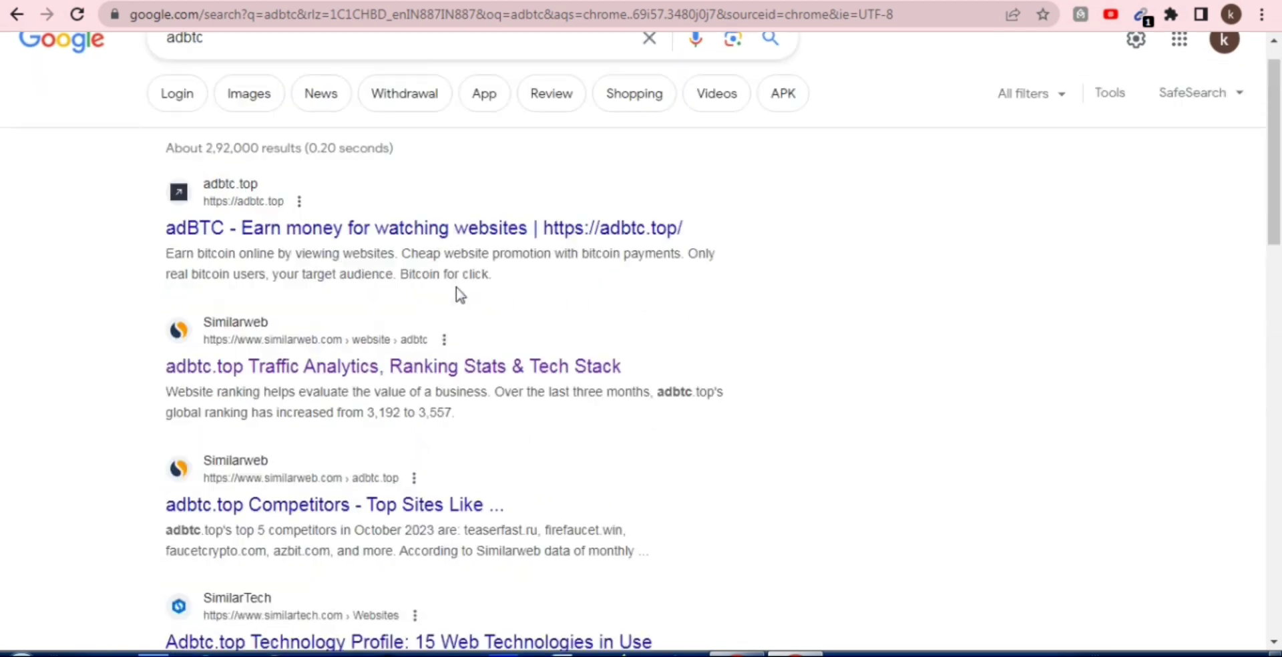
{"action": "scroll", "coordinate": [455, 287], "scroll_direction": "up", "scroll_amount": 1}
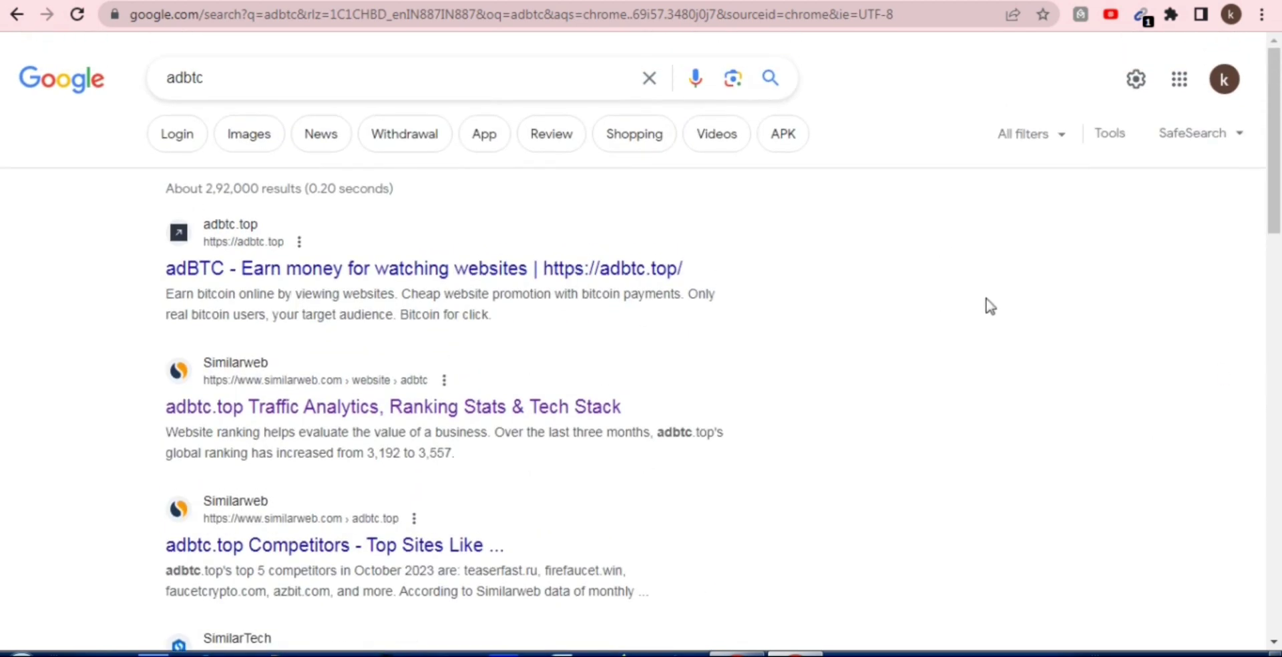
{"action": "left_click_drag", "start_coordinate": [240, 78], "coordinate": [171, 76]}
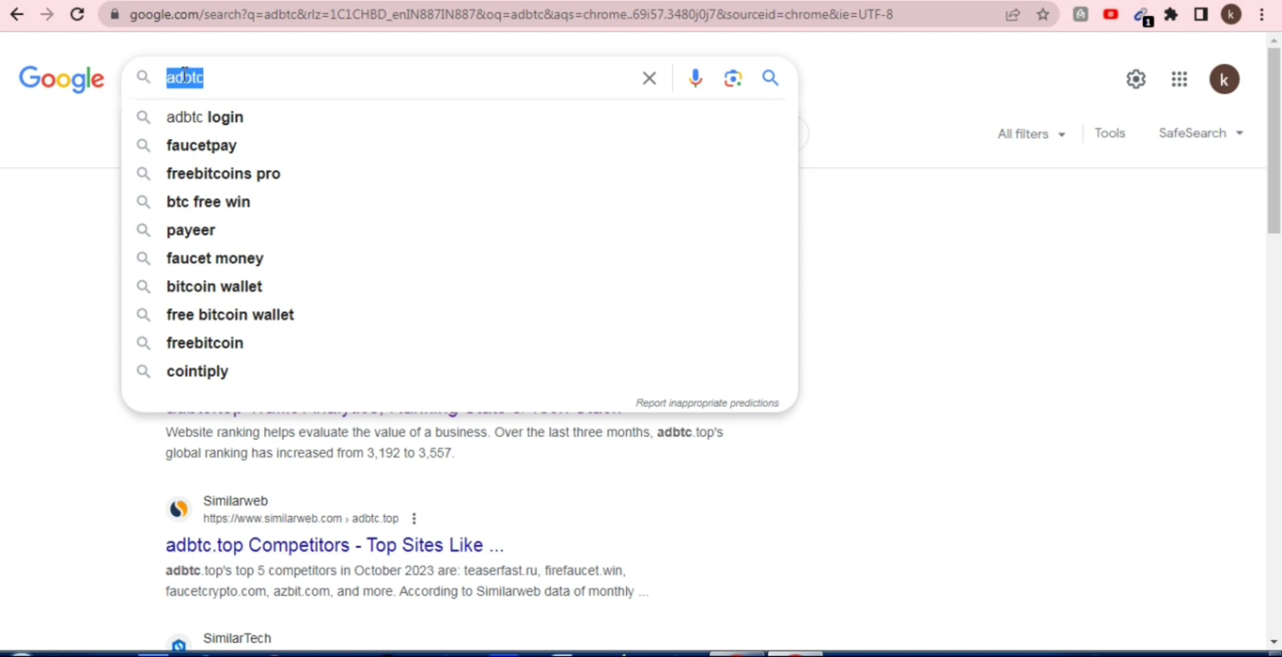
{"action": "left_click", "coordinate": [252, 82]}
{"action": "left_click_drag", "start_coordinate": [170, 79], "coordinate": [250, 78]}
{"action": "left_click", "coordinate": [249, 77]}
{"action": "left_click", "coordinate": [855, 267]}
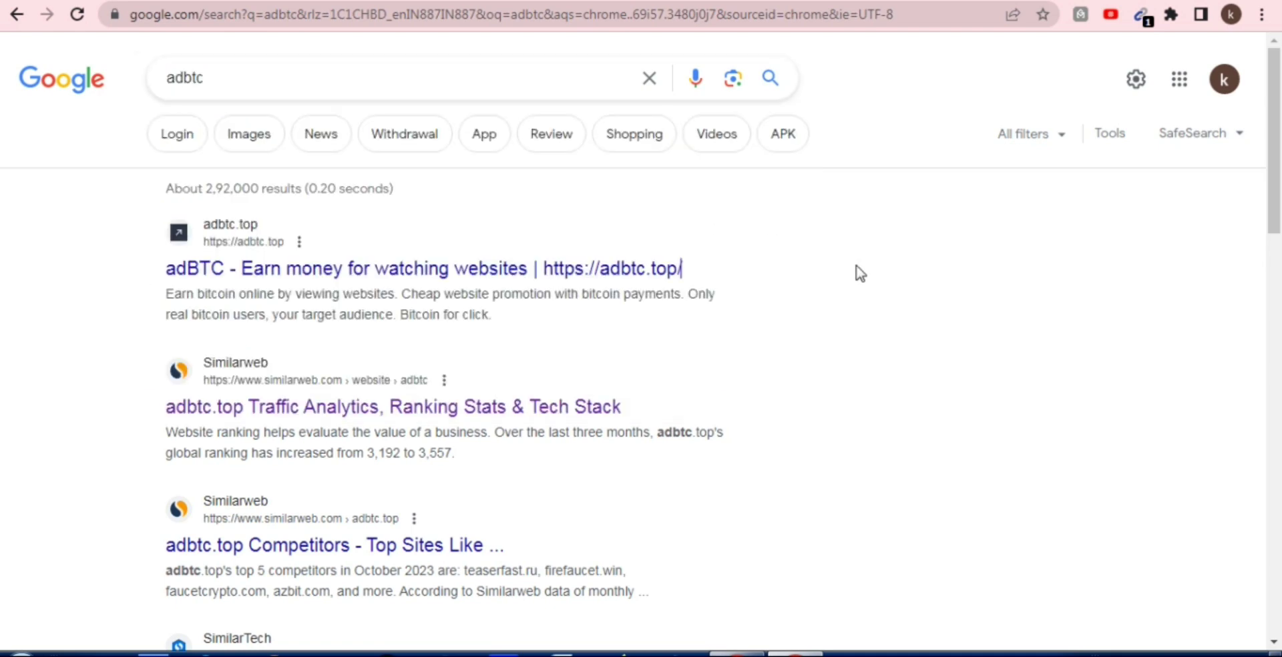
- Open the adbtc.top search result and sign in with the Google account
{"action": "left_click", "coordinate": [373, 269]}
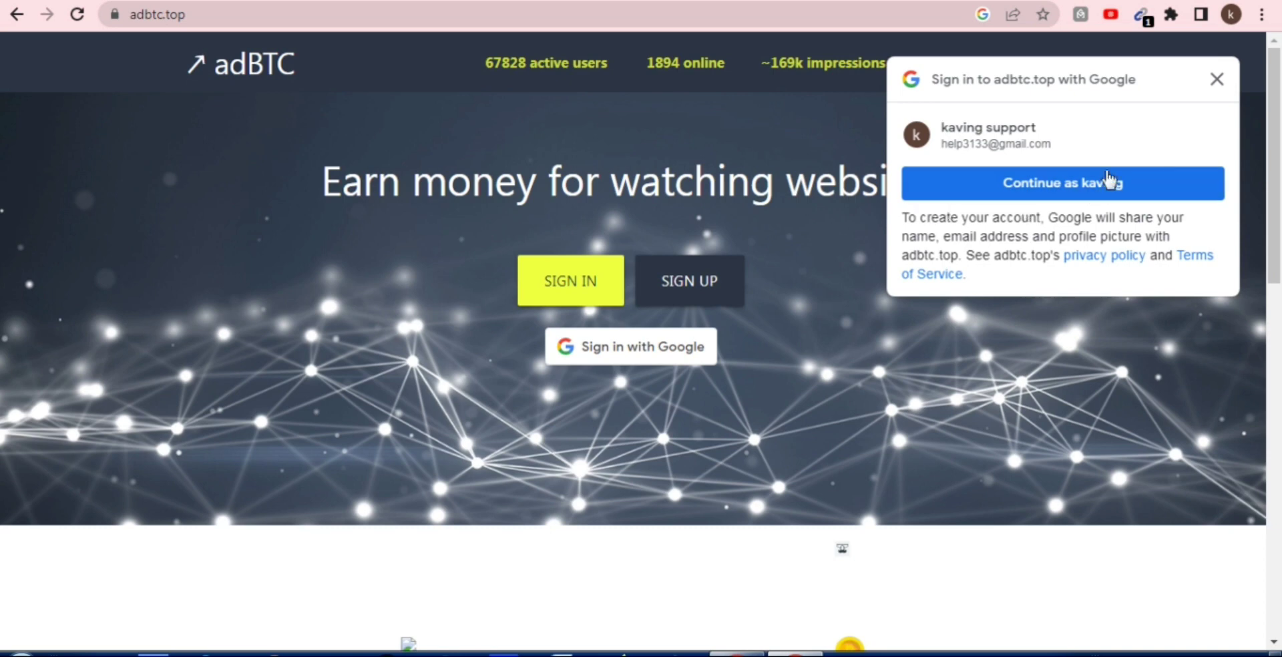
{"action": "left_click", "coordinate": [1065, 195]}
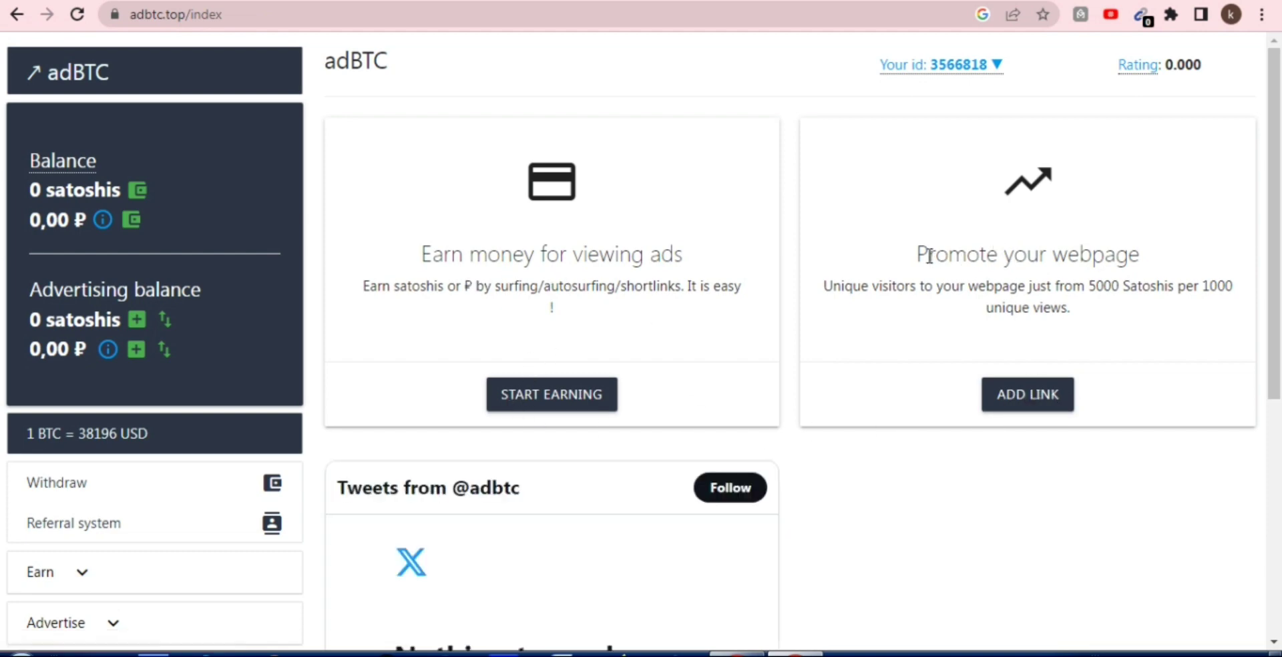
- Highlight the 'Promote your webpage' description on the adBTC dashboard
{"action": "left_click_drag", "start_coordinate": [920, 254], "coordinate": [1088, 327]}
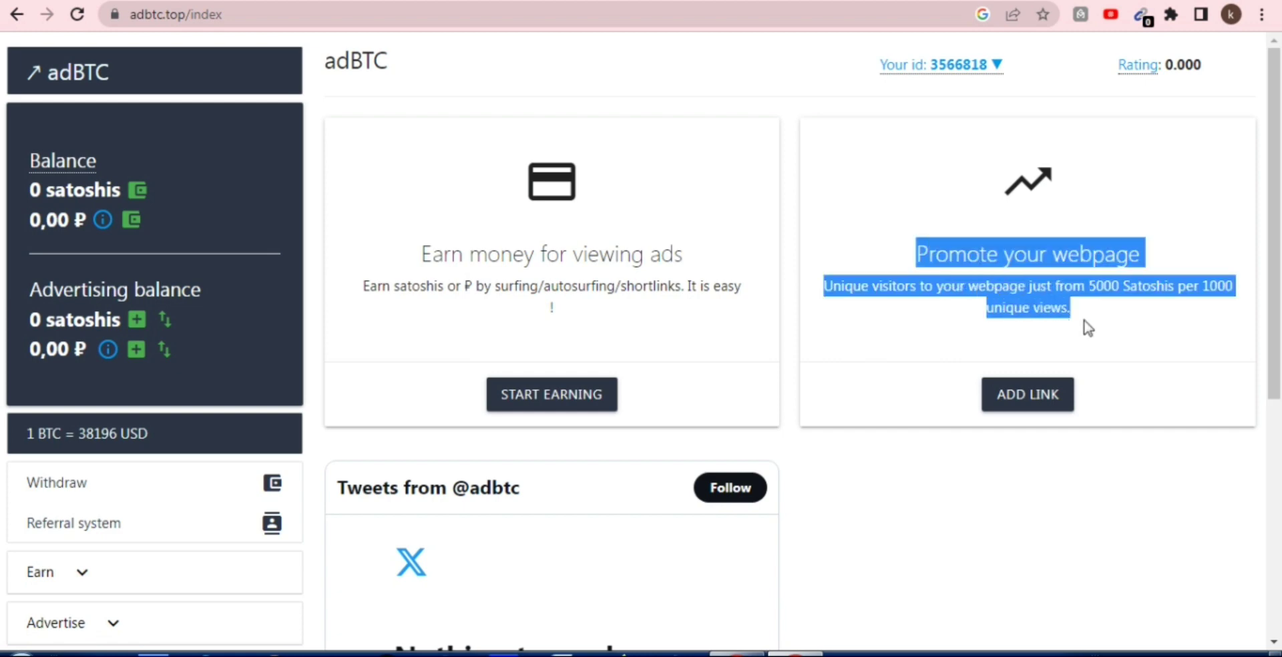
{"action": "left_click", "coordinate": [909, 257]}
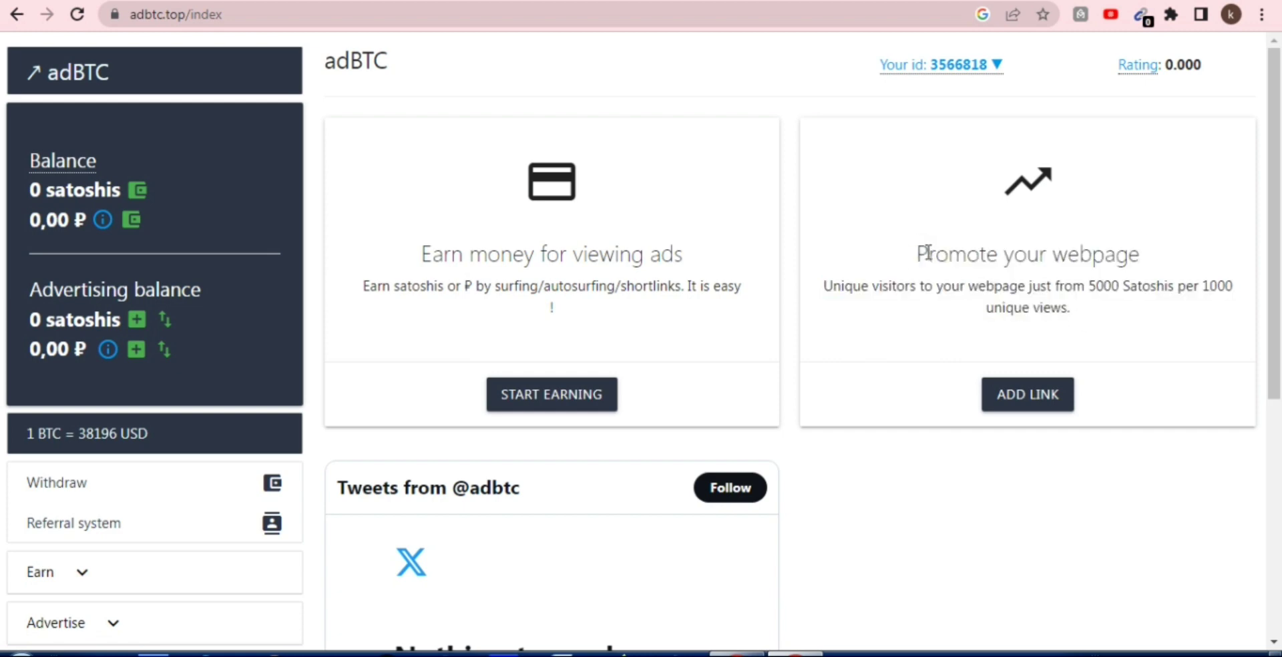
{"action": "left_click_drag", "start_coordinate": [951, 265], "coordinate": [1067, 304]}
{"action": "left_click", "coordinate": [1044, 297]}
{"action": "left_click_drag", "start_coordinate": [930, 254], "coordinate": [1079, 322]}
{"action": "left_click", "coordinate": [1032, 287]}
{"action": "left_click_drag", "start_coordinate": [921, 254], "coordinate": [1079, 319]}
{"action": "left_click", "coordinate": [1032, 297]}
- Scroll the dashboard, highlight the zero satoshis balance, then switch to the Trustpilot tab
{"action": "scroll", "coordinate": [593, 410], "scroll_direction": "down", "scroll_amount": 1}
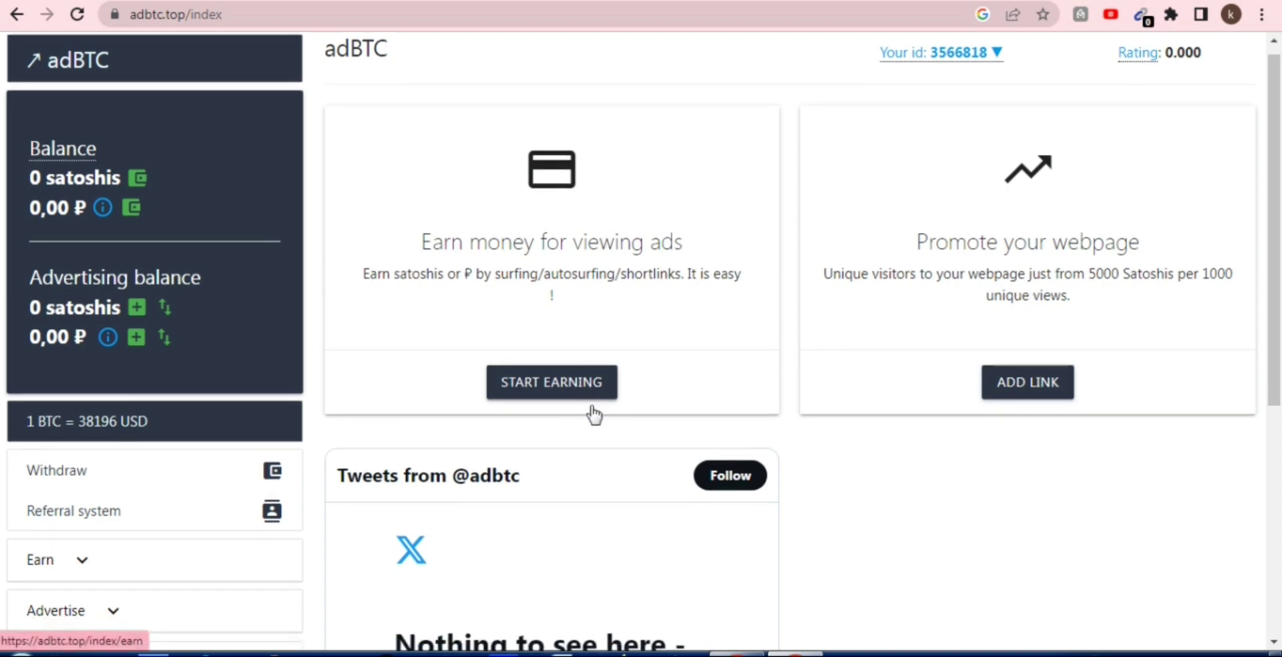
{"action": "scroll", "coordinate": [593, 411], "scroll_direction": "down", "scroll_amount": 5}
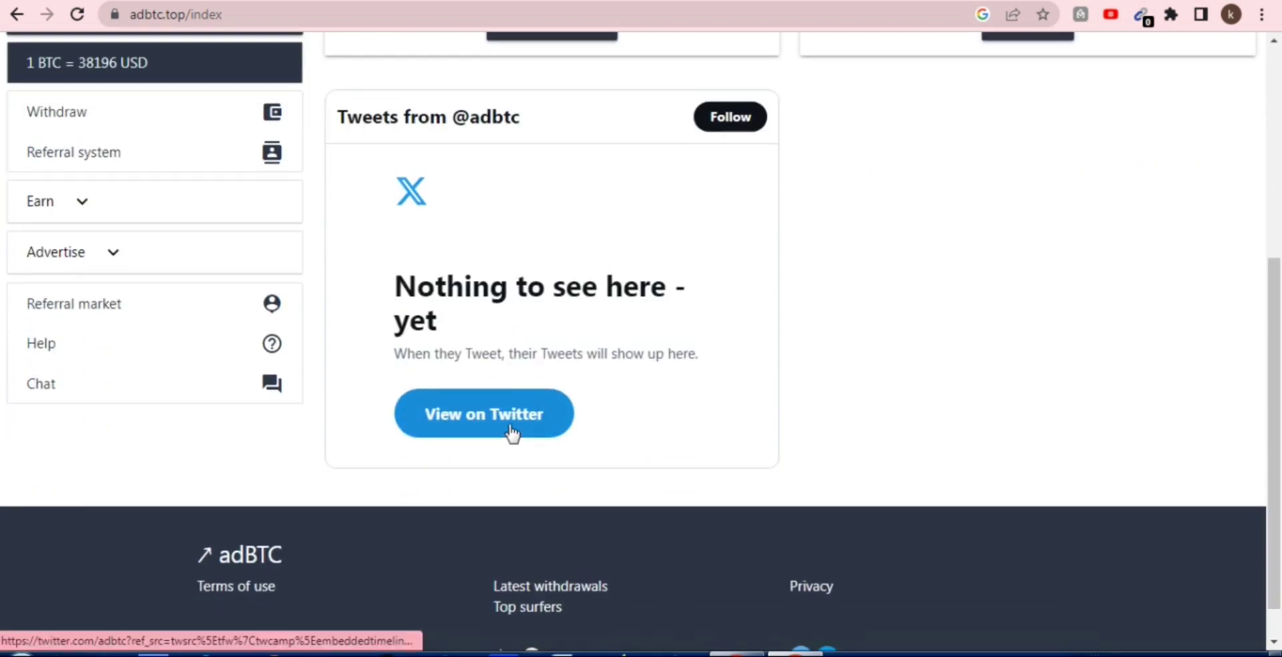
{"action": "scroll", "coordinate": [512, 434], "scroll_direction": "up", "scroll_amount": 5}
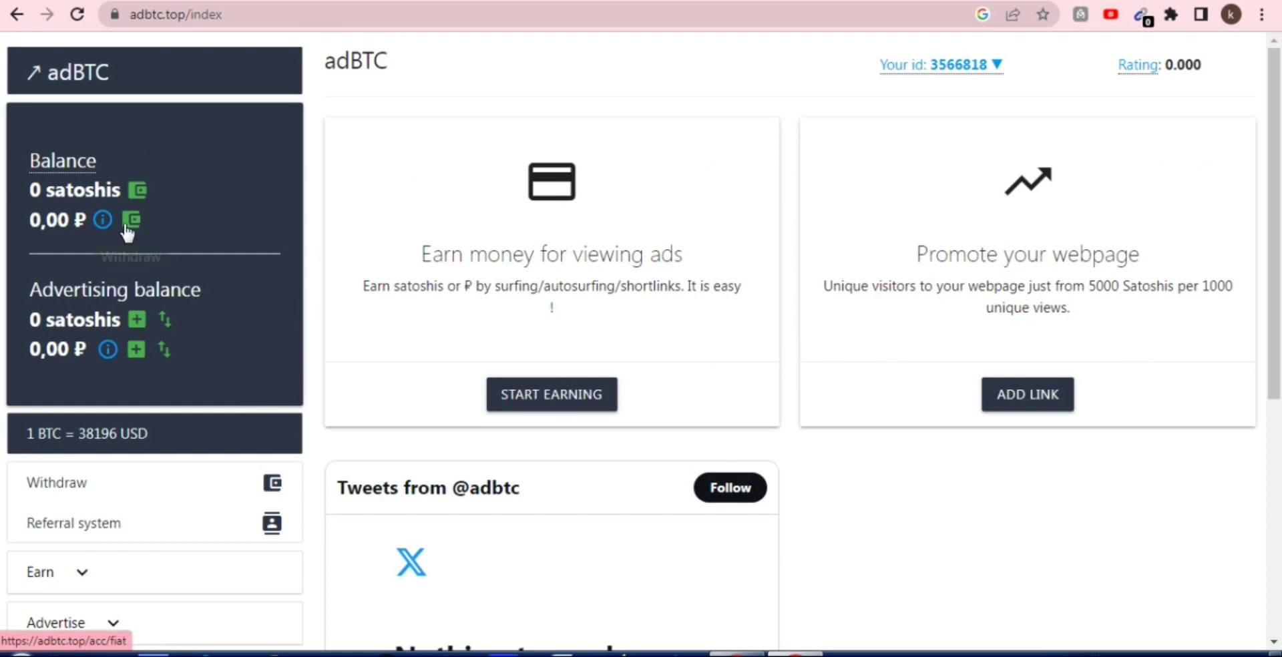
{"action": "left_click_drag", "start_coordinate": [55, 190], "coordinate": [148, 183]}
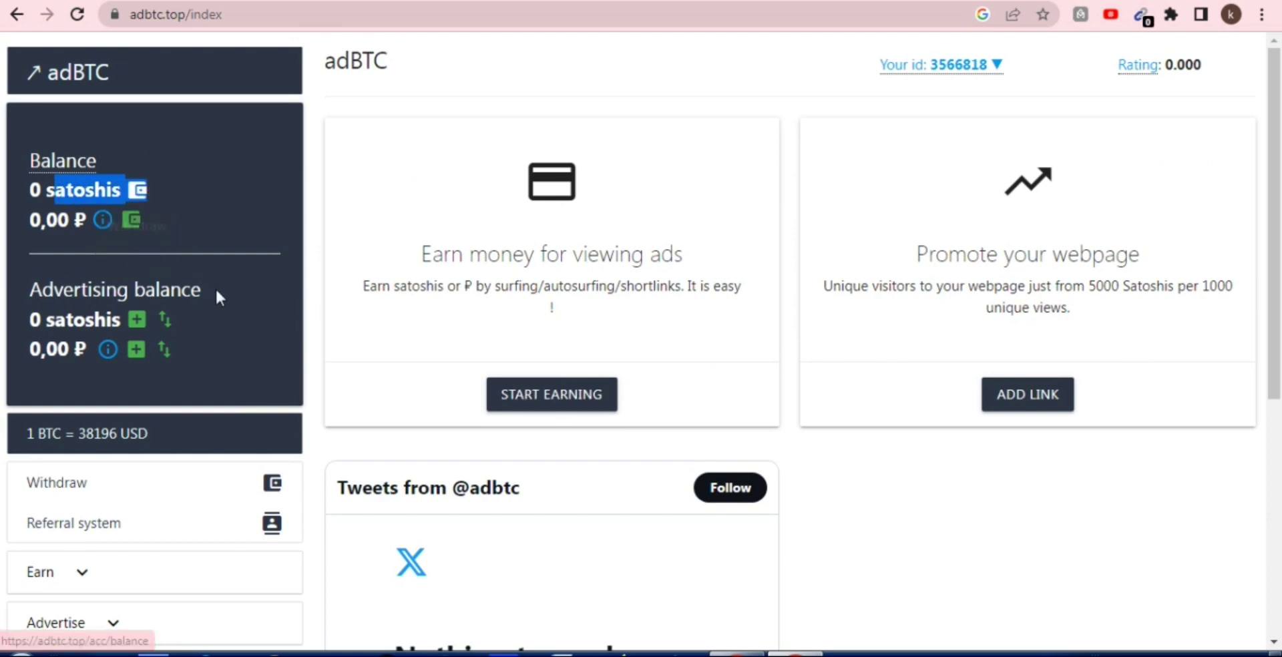
{"action": "left_click", "coordinate": [400, 235]}
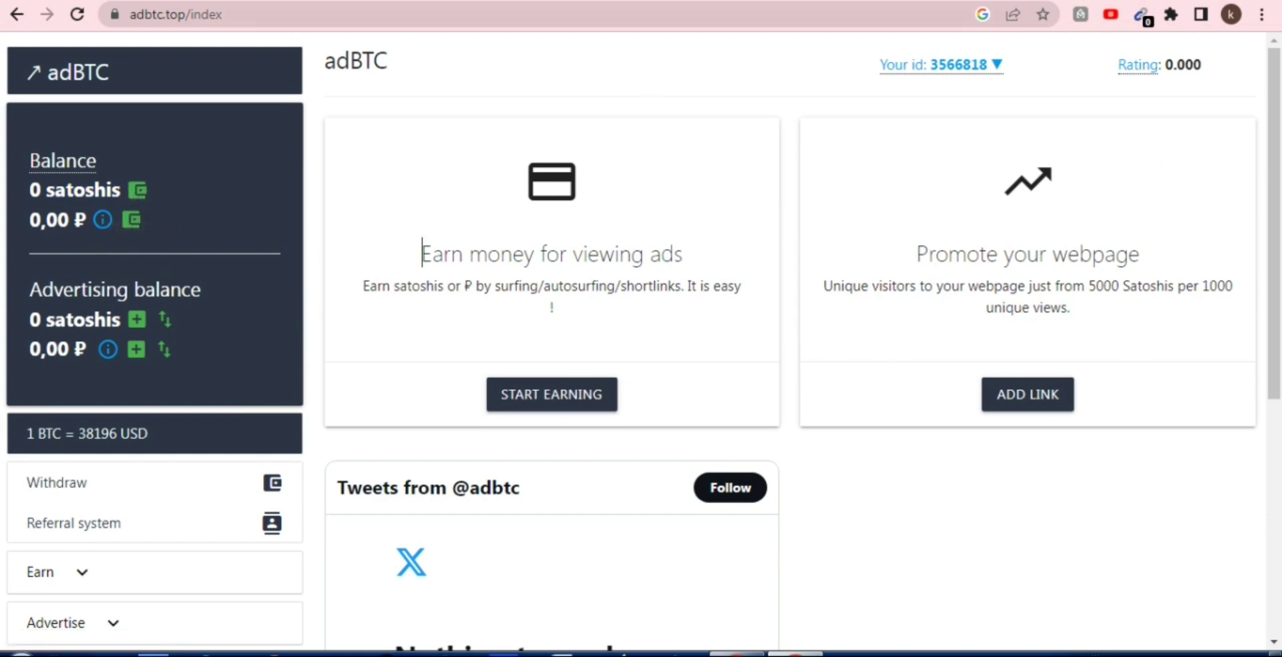
{"action": "key", "text": "ctrl+Tab"}
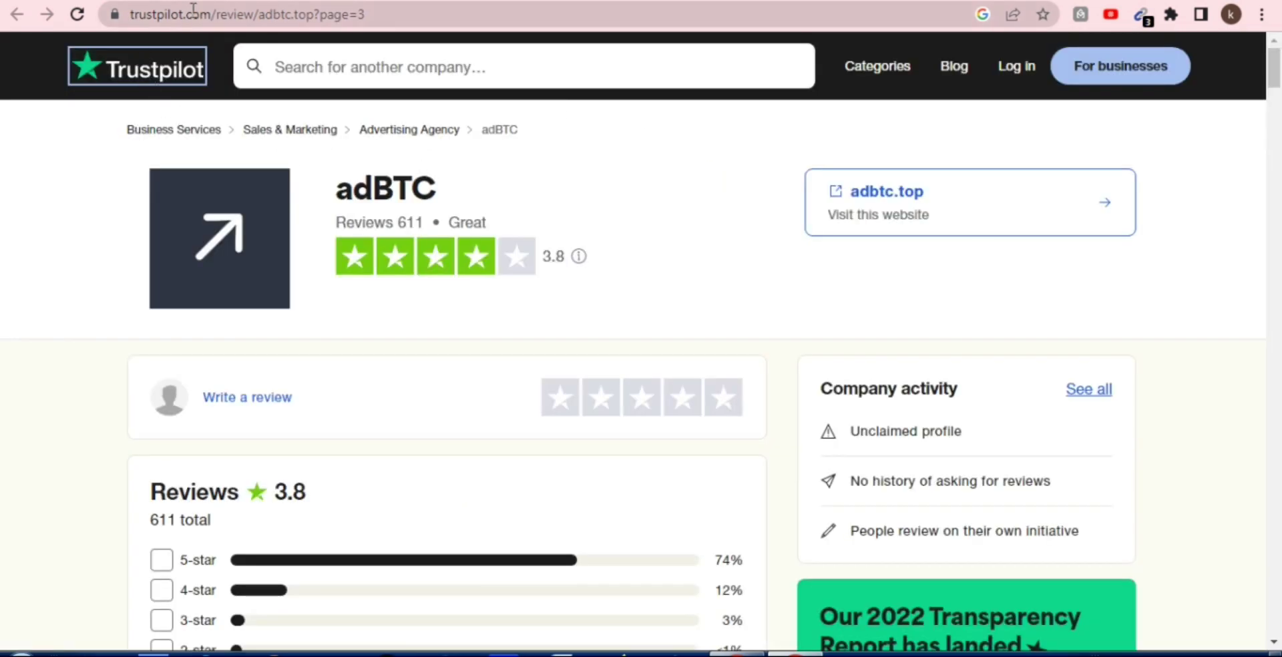
- Select the trustpilot.com domain in the address bar
{"action": "left_click", "coordinate": [193, 13]}
{"action": "left_click_drag", "start_coordinate": [182, 14], "coordinate": [295, 27]}
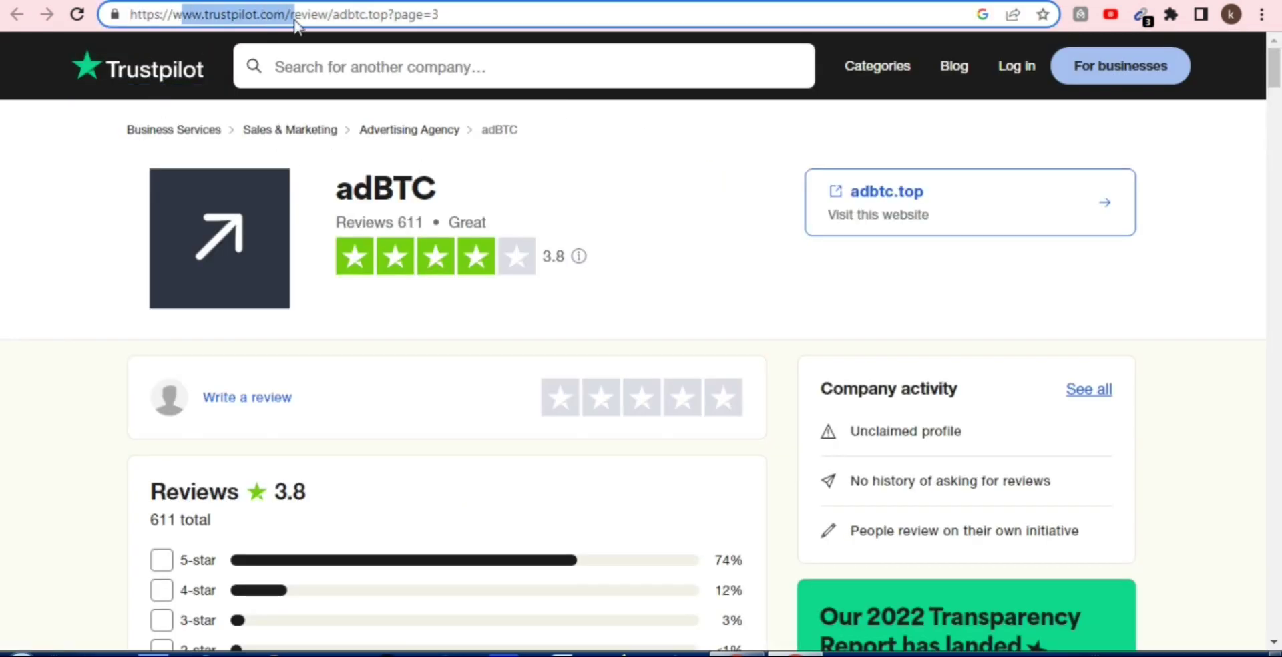
{"action": "left_click", "coordinate": [294, 19]}
{"action": "left_click_drag", "start_coordinate": [177, 24], "coordinate": [287, 31]}
{"action": "left_click", "coordinate": [287, 20]}
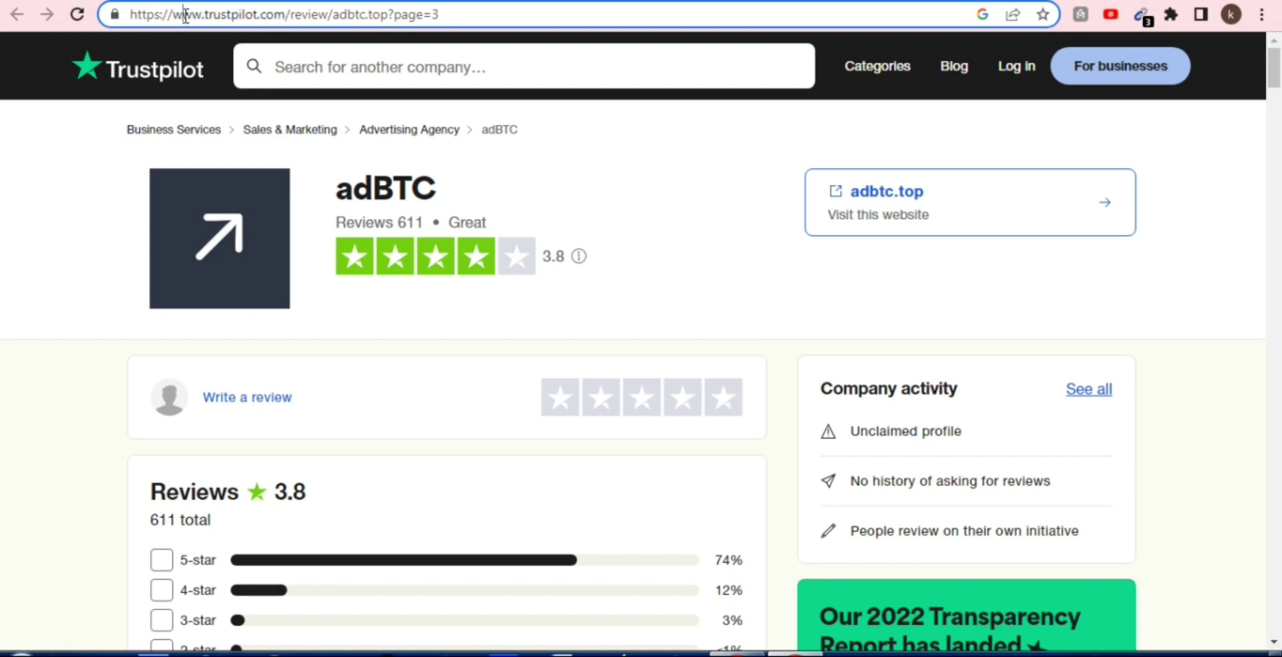
{"action": "left_click_drag", "start_coordinate": [185, 15], "coordinate": [295, 34]}
{"action": "left_click", "coordinate": [294, 20]}
- Scroll through adBTC's star rating percentages and reviews, then move to the Similarweb tab
{"action": "scroll", "coordinate": [414, 349], "scroll_direction": "down", "scroll_amount": 3}
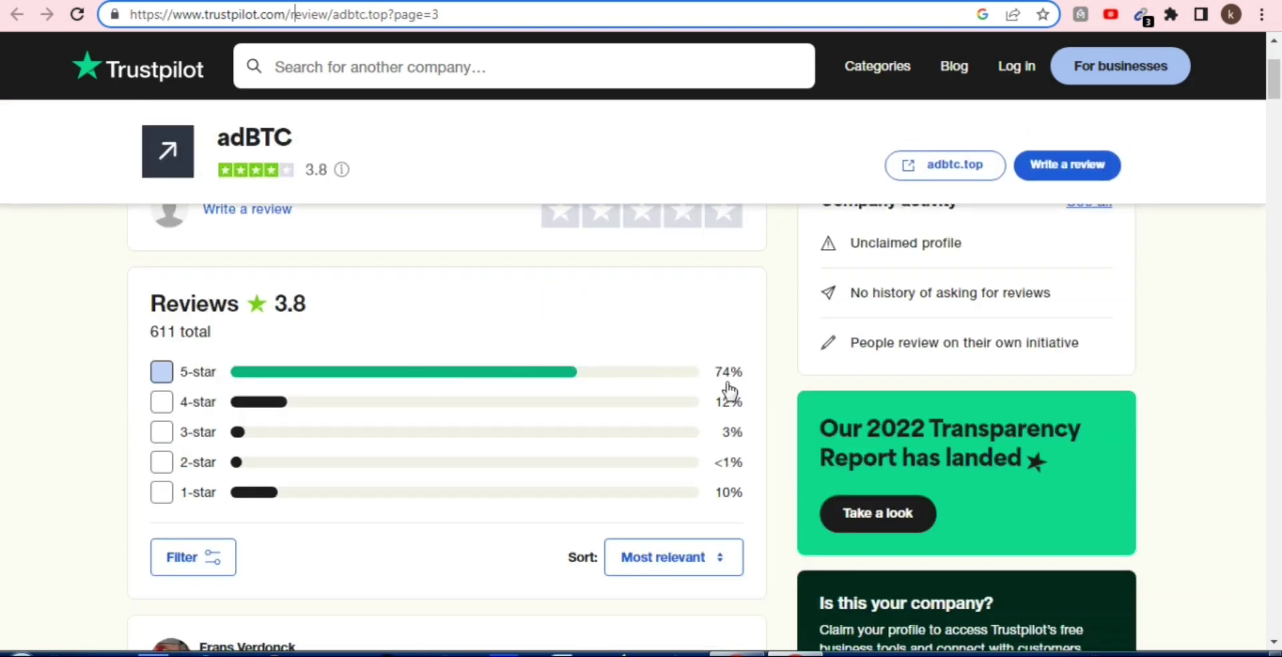
{"action": "left_click_drag", "start_coordinate": [730, 391], "coordinate": [750, 372]}
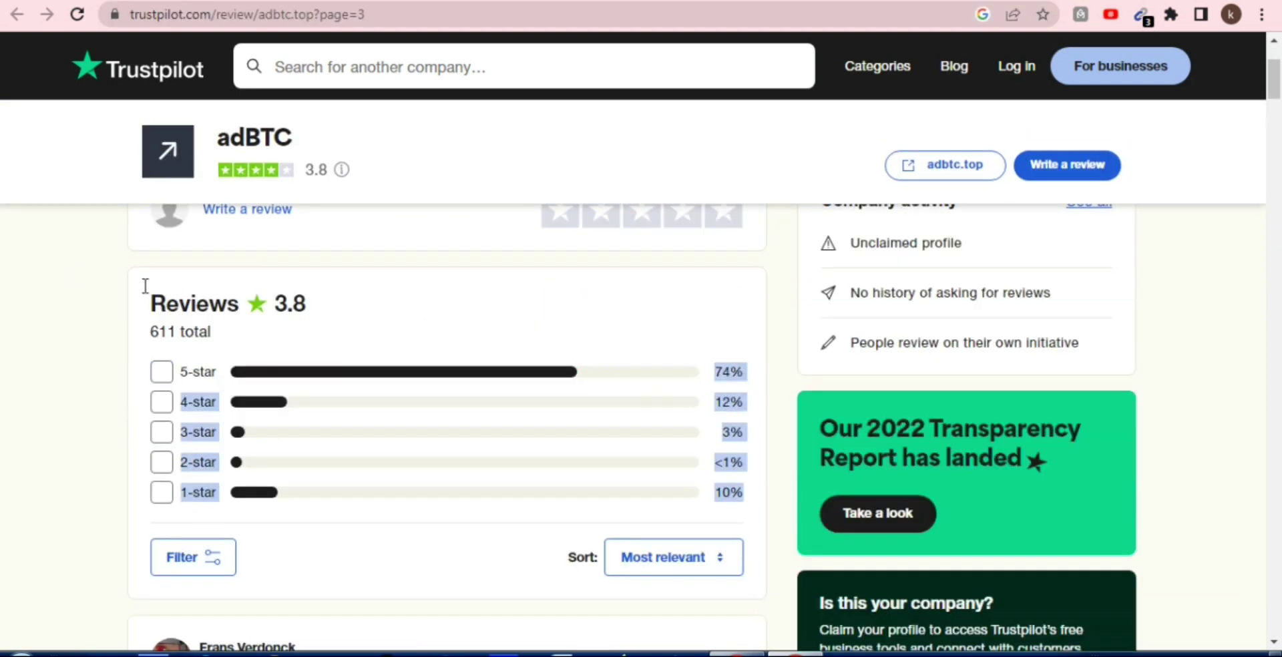
{"action": "left_click", "coordinate": [70, 271]}
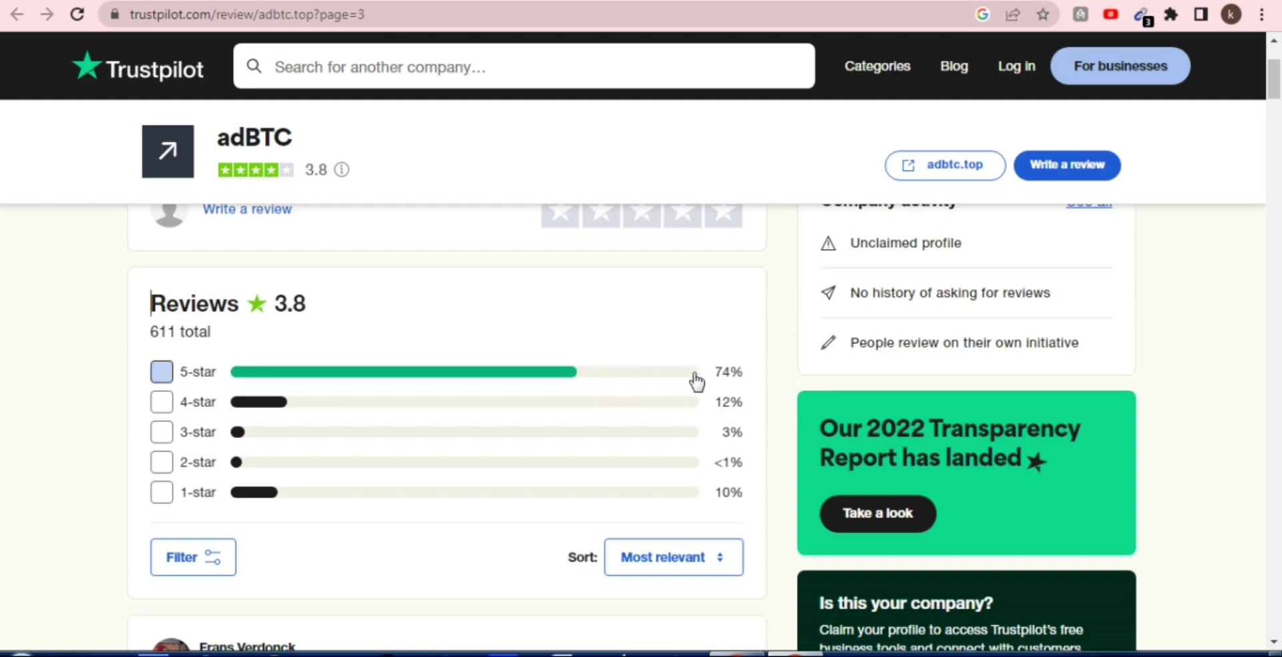
{"action": "scroll", "coordinate": [675, 492], "scroll_direction": "down", "scroll_amount": 10}
{"action": "scroll", "coordinate": [636, 472], "scroll_direction": "down", "scroll_amount": 5}
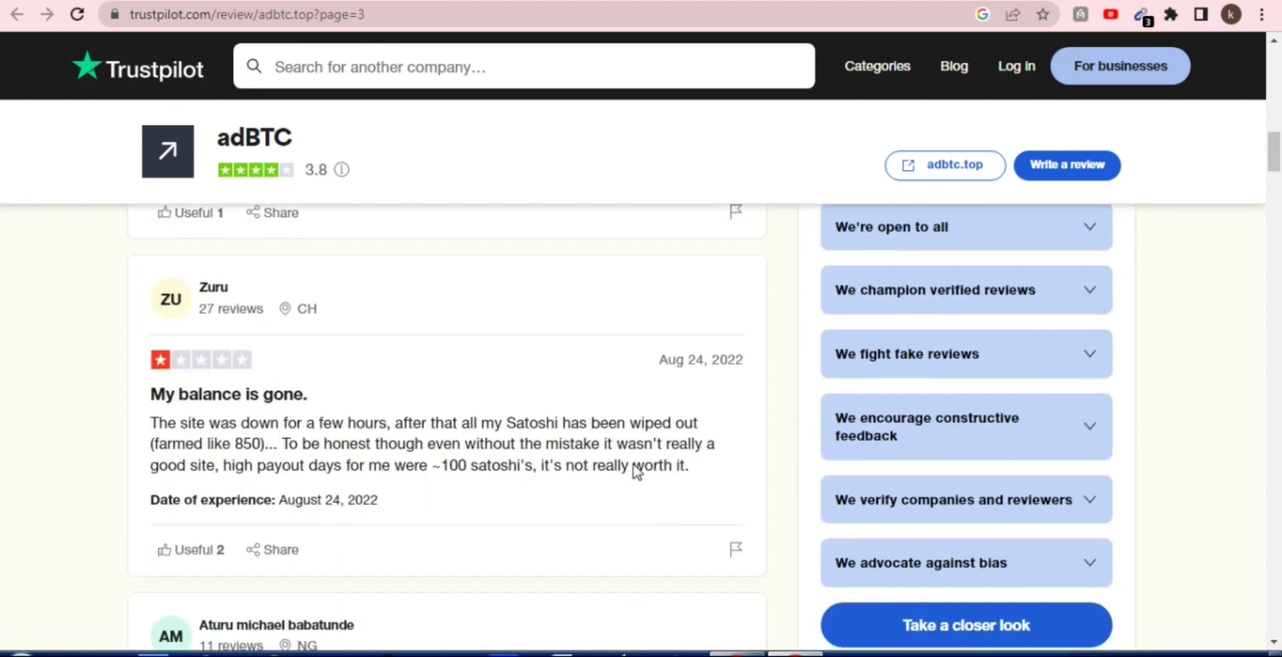
{"action": "scroll", "coordinate": [635, 471], "scroll_direction": "up", "scroll_amount": 8}
{"action": "scroll", "coordinate": [403, 474], "scroll_direction": "down", "scroll_amount": 7}
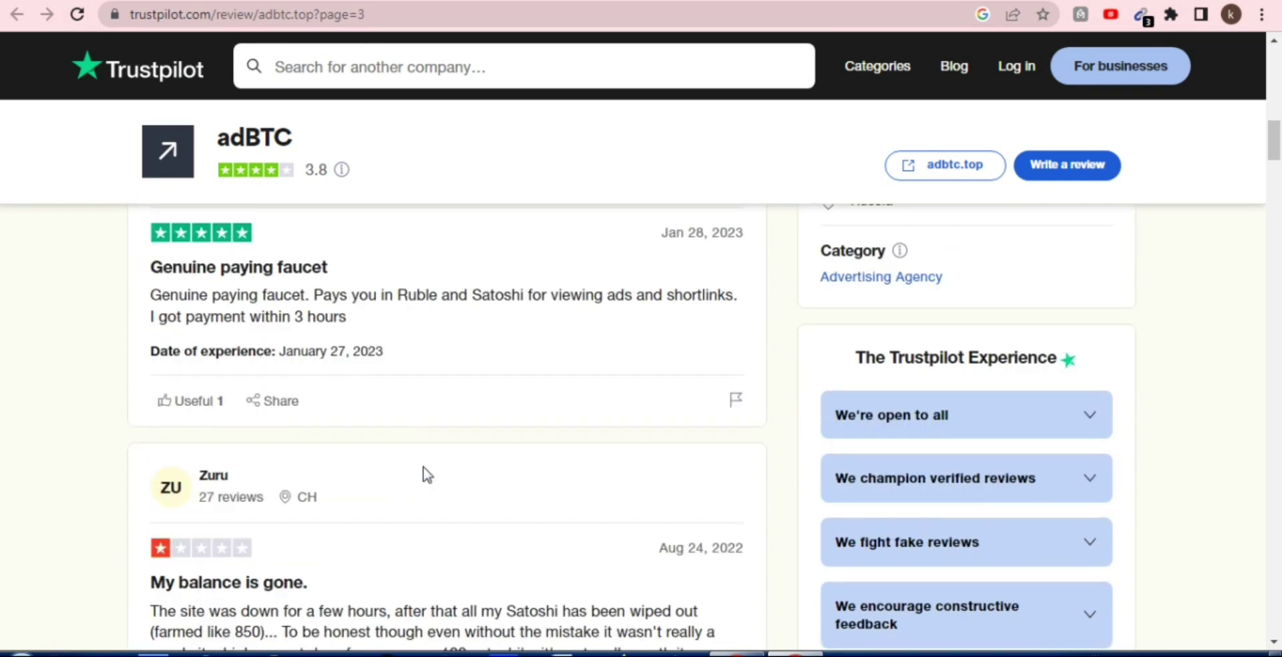
{"action": "scroll", "coordinate": [461, 544], "scroll_direction": "down", "scroll_amount": 7}
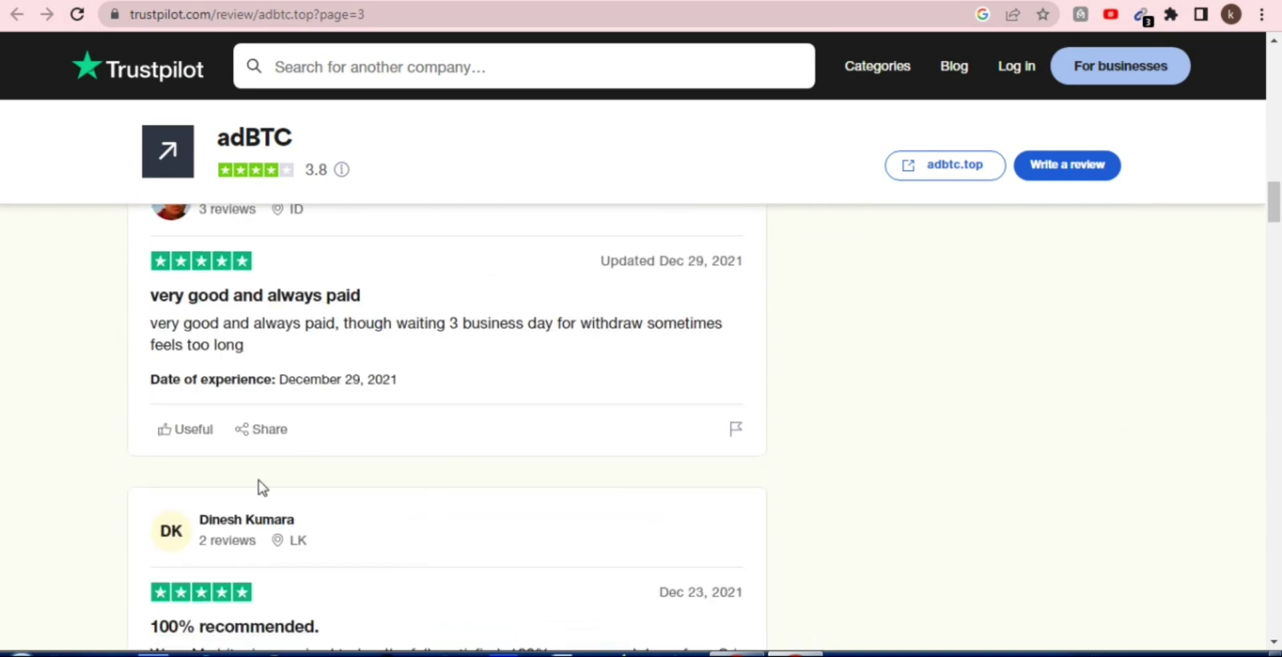
{"action": "scroll", "coordinate": [421, 563], "scroll_direction": "up", "scroll_amount": 12}
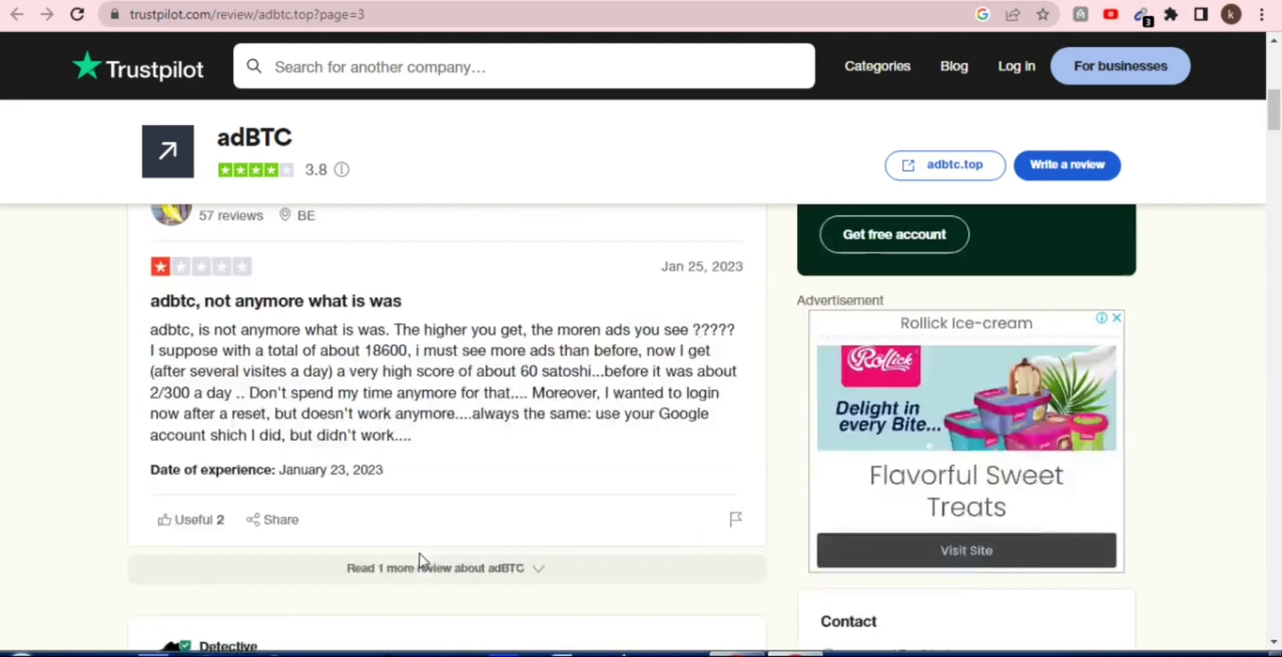
{"action": "scroll", "coordinate": [420, 559], "scroll_direction": "up", "scroll_amount": 10}
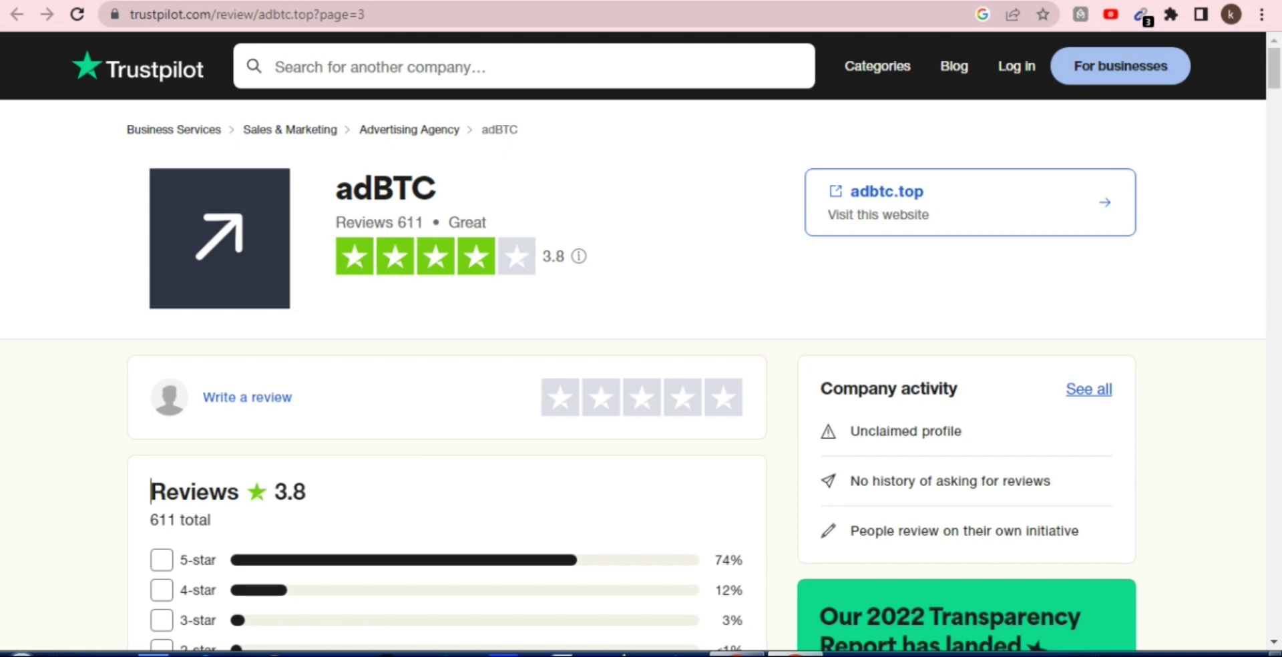
{"action": "key", "text": "ctrl+Tab"}
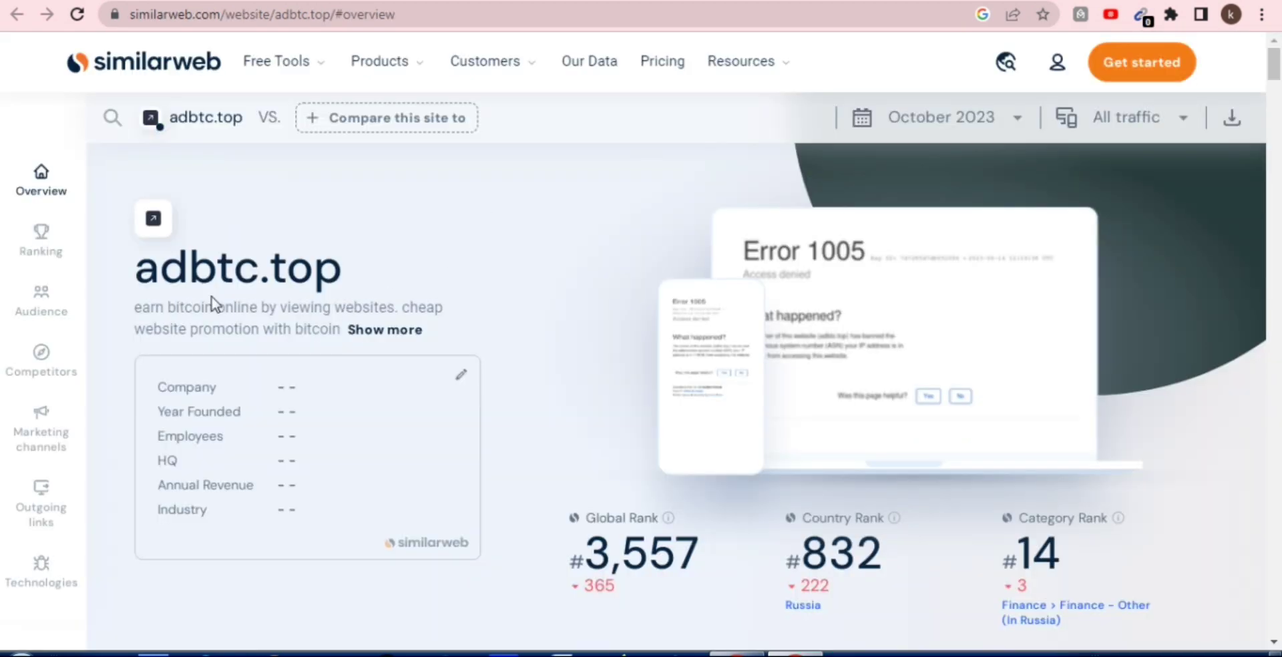
- Highlight adbtc.top's site description and its 7.2M Total Visits figure on Similarweb
{"action": "left_click_drag", "start_coordinate": [144, 268], "coordinate": [399, 269]}
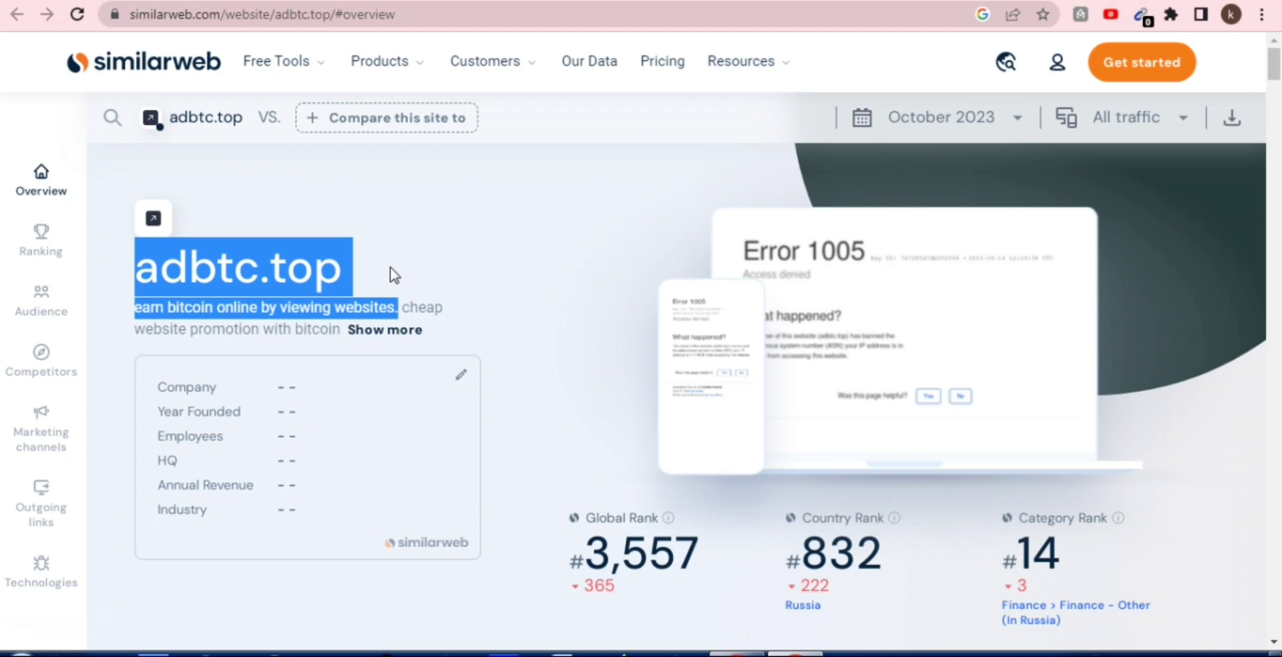
{"action": "left_click", "coordinate": [390, 267]}
{"action": "scroll", "coordinate": [391, 347], "scroll_direction": "down", "scroll_amount": 1}
{"action": "scroll", "coordinate": [390, 348], "scroll_direction": "down", "scroll_amount": 6}
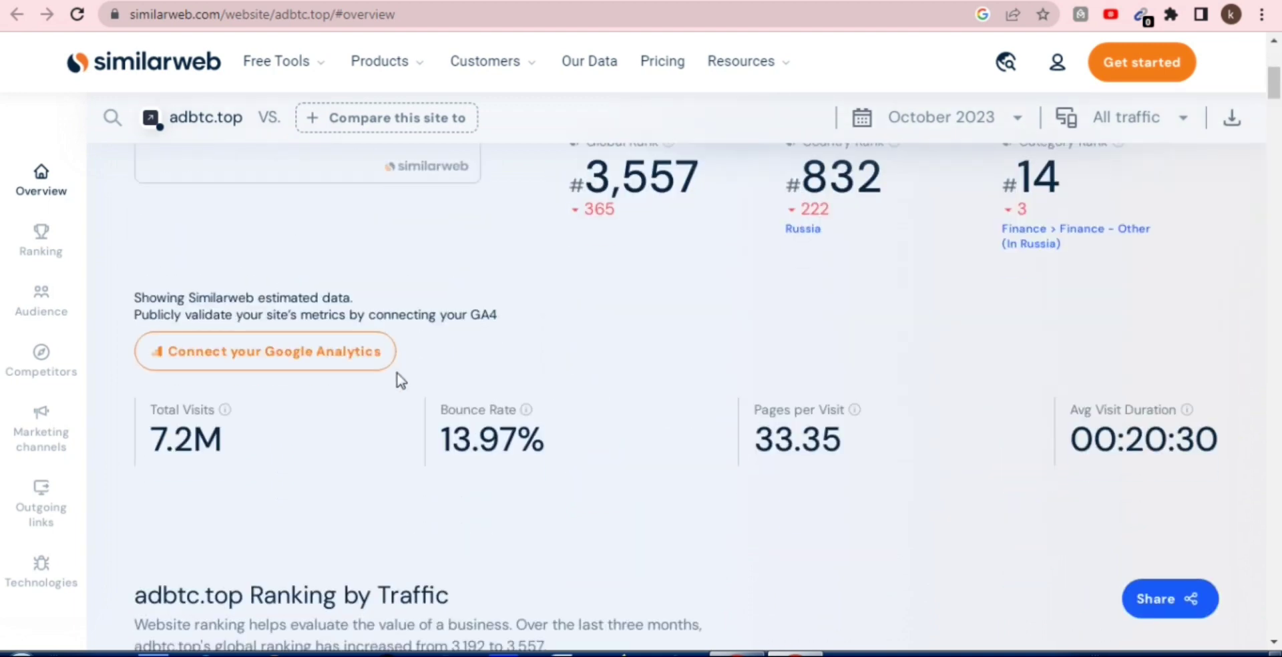
{"action": "left_click_drag", "start_coordinate": [165, 345], "coordinate": [254, 350]}
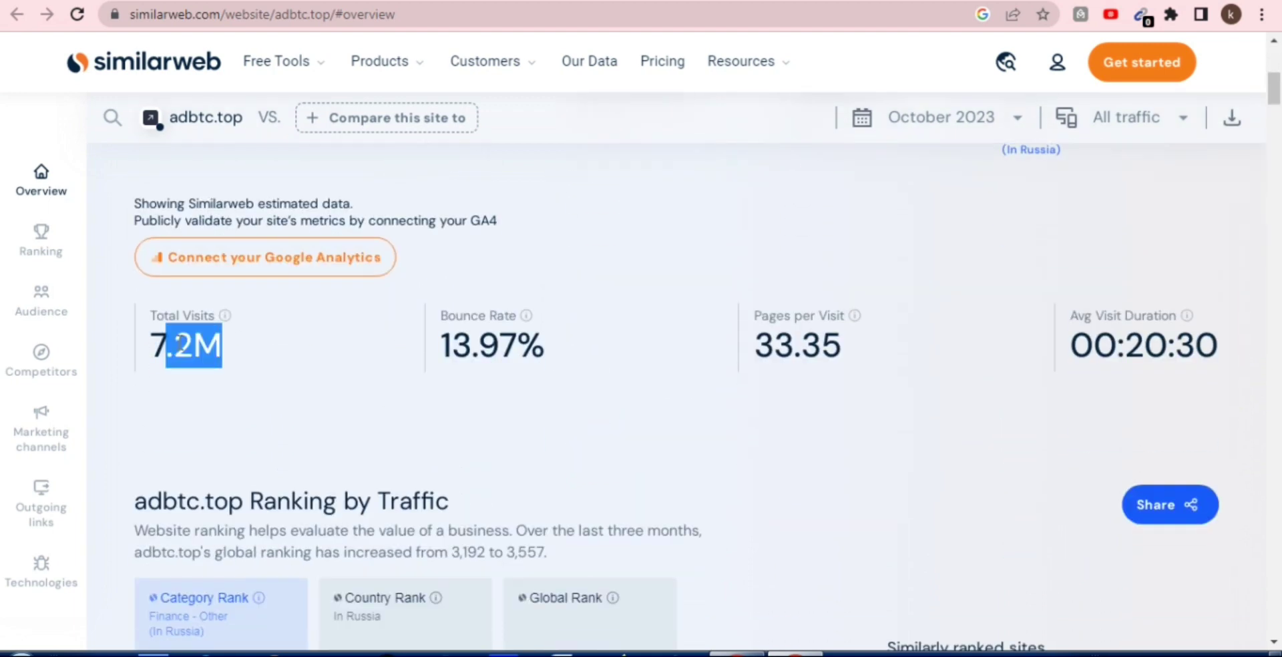
{"action": "left_click_drag", "start_coordinate": [159, 345], "coordinate": [223, 346]}
{"action": "left_click", "coordinate": [227, 352]}
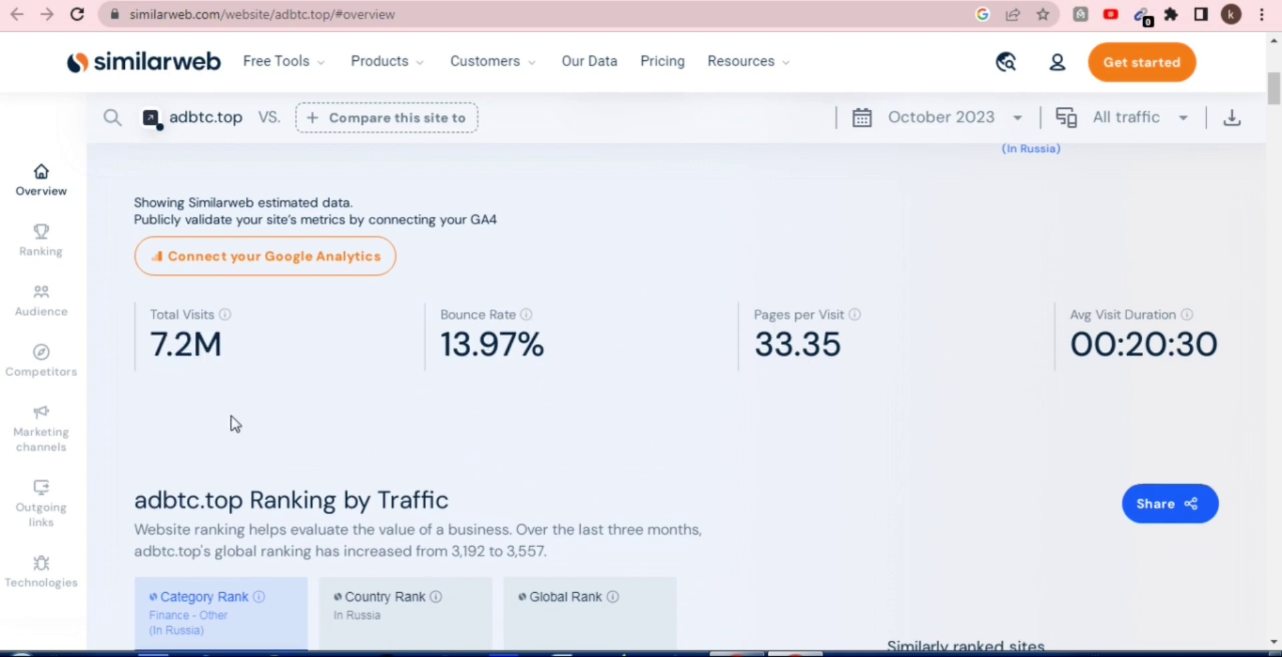
- Scroll down through adbtc.top's ranking and country traffic sections
{"action": "scroll", "coordinate": [235, 423], "scroll_direction": "down", "scroll_amount": 5}
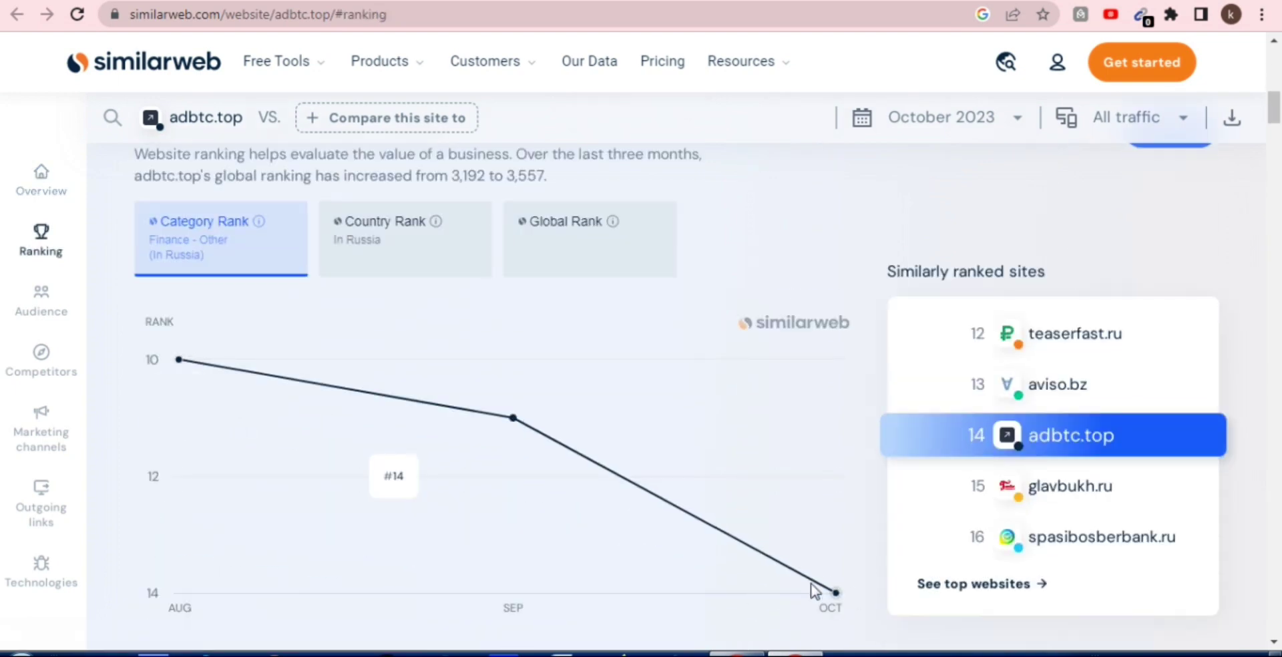
{"action": "scroll", "coordinate": [815, 581], "scroll_direction": "down", "scroll_amount": 3}
{"action": "scroll", "coordinate": [643, 494], "scroll_direction": "down", "scroll_amount": 10}
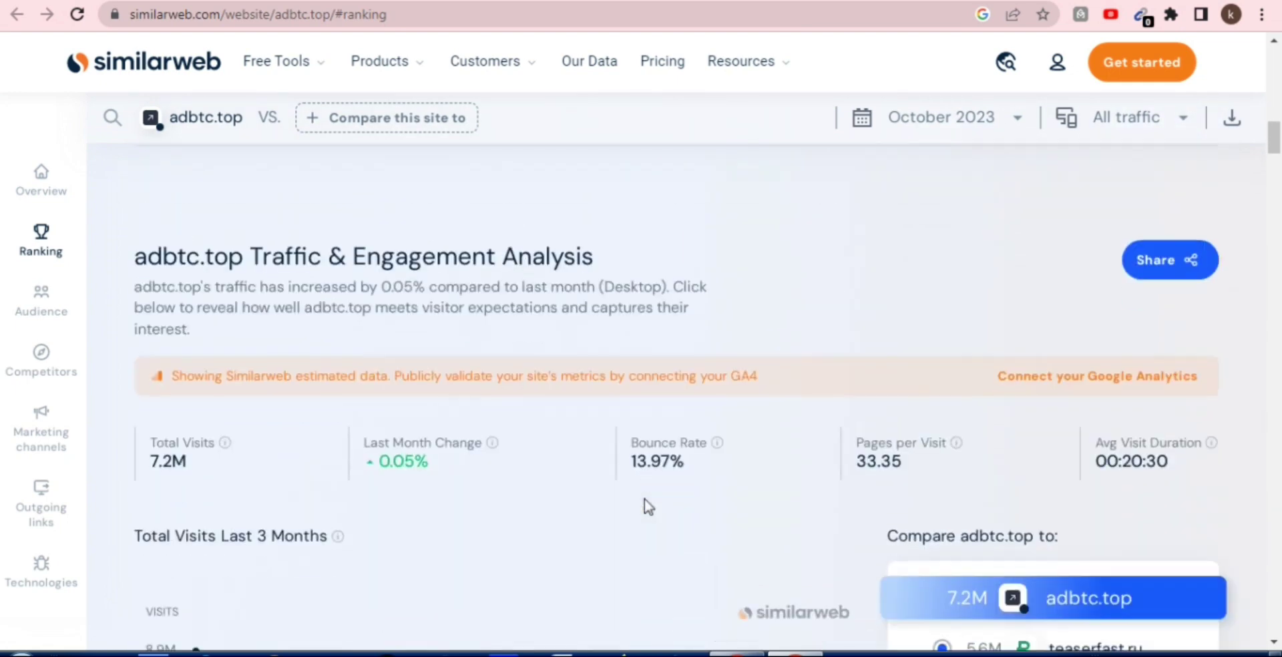
{"action": "scroll", "coordinate": [646, 500], "scroll_direction": "down", "scroll_amount": 8}
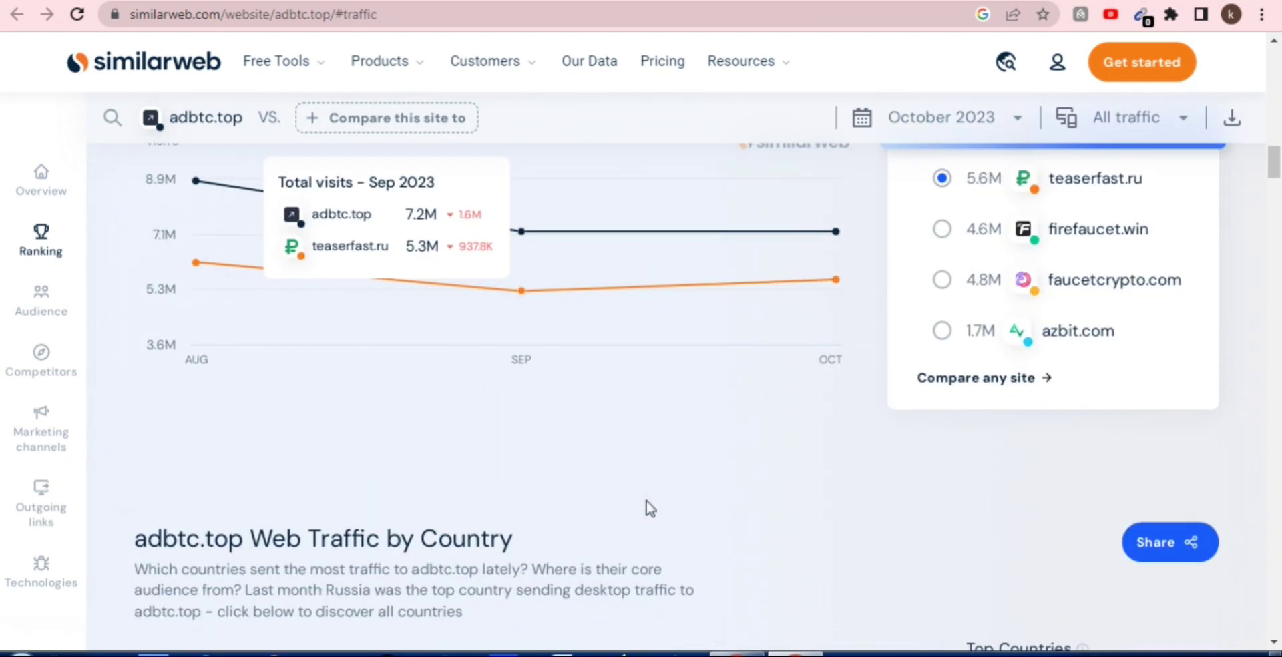
{"action": "mouse_move", "coordinate": [673, 298]}
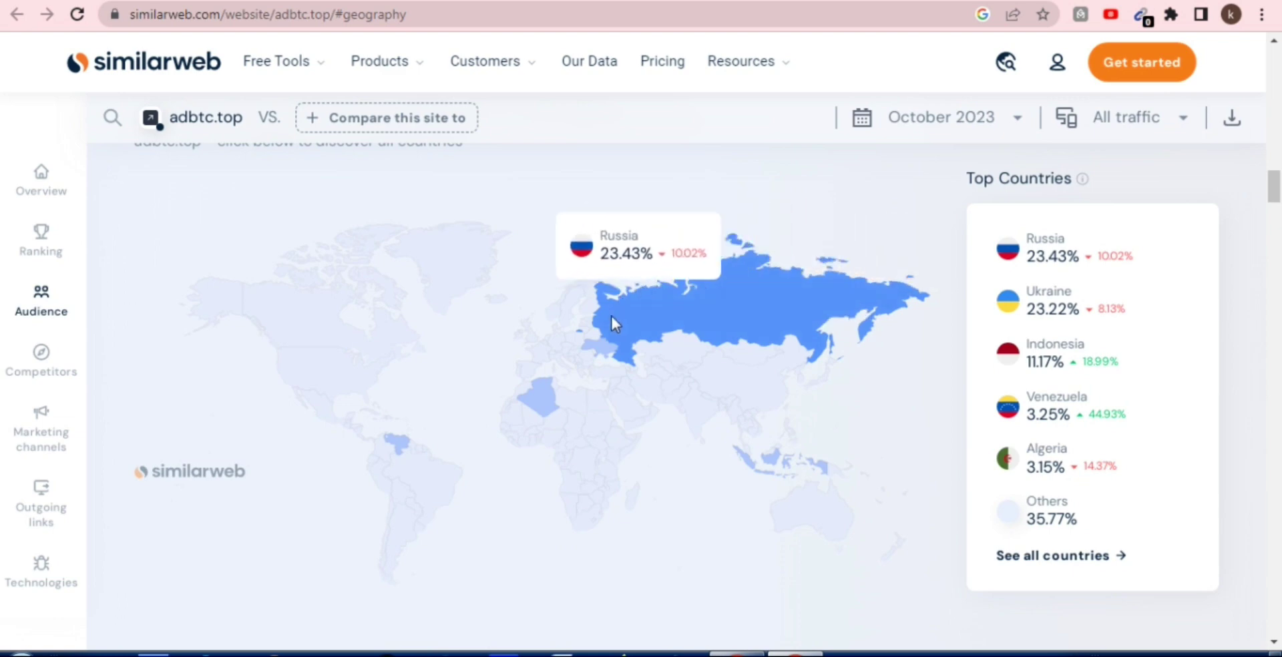
{"action": "mouse_move", "coordinate": [538, 389]}
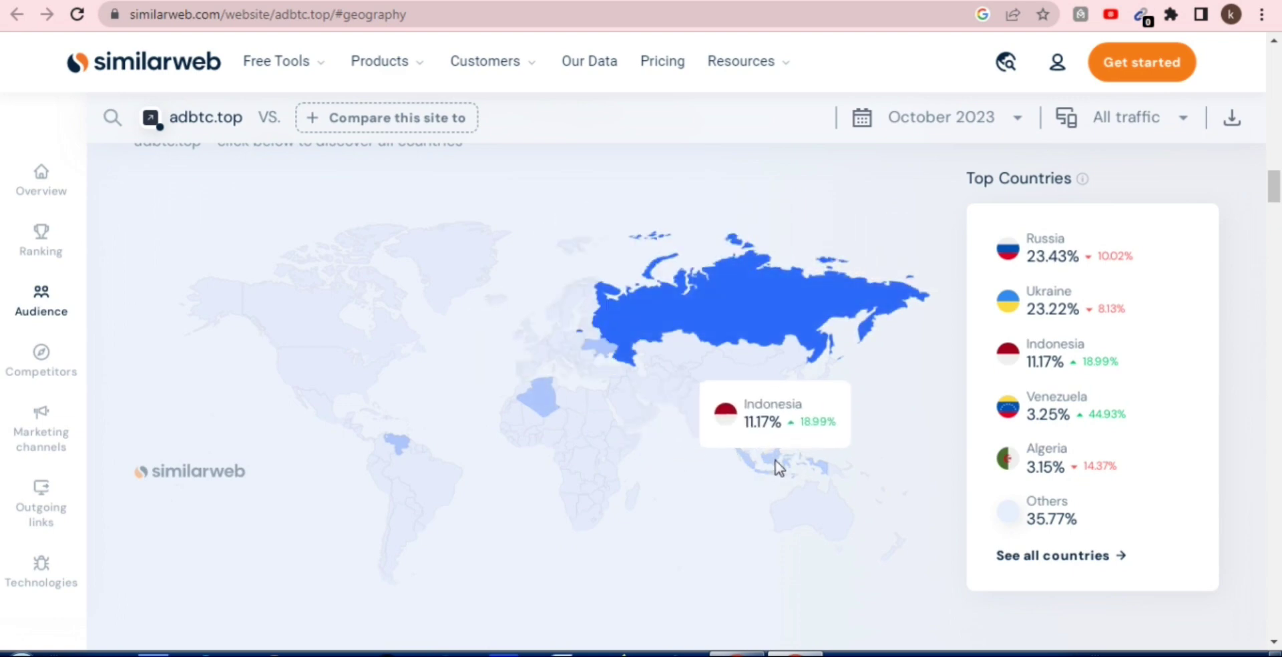
{"action": "mouse_move", "coordinate": [403, 459]}
{"action": "scroll", "coordinate": [401, 460], "scroll_direction": "down", "scroll_amount": 8}
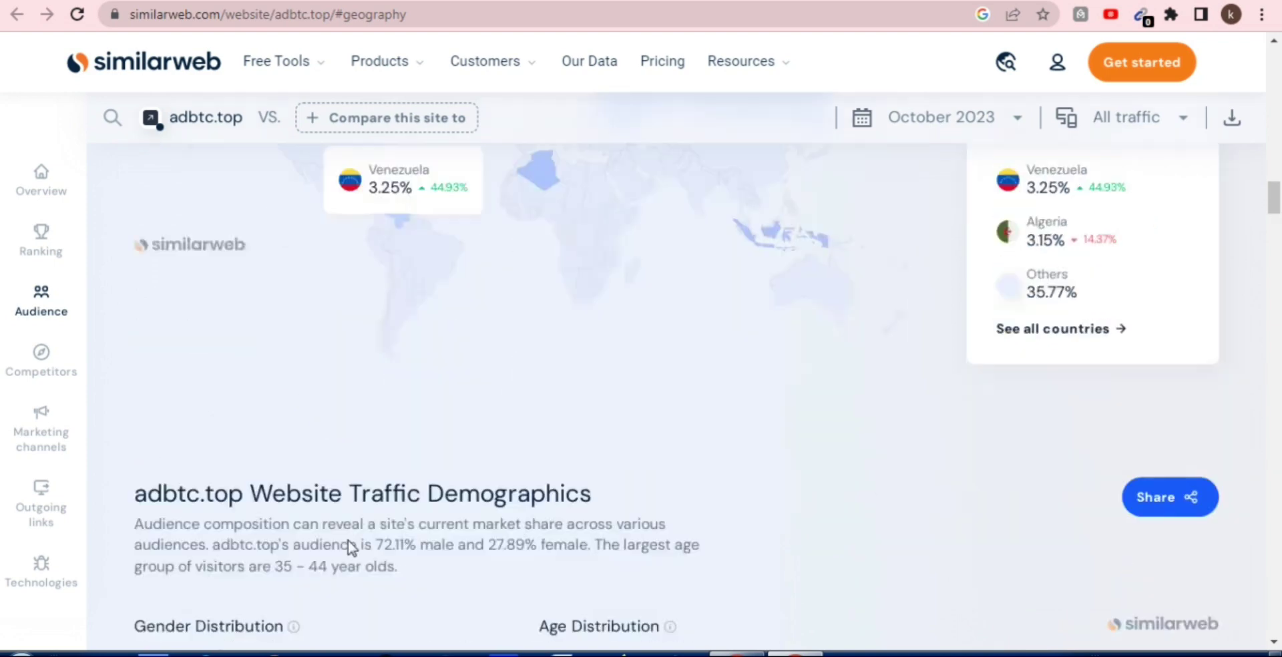
{"action": "scroll", "coordinate": [352, 548], "scroll_direction": "down", "scroll_amount": 2}
{"action": "scroll", "coordinate": [694, 586], "scroll_direction": "up", "scroll_amount": 1}
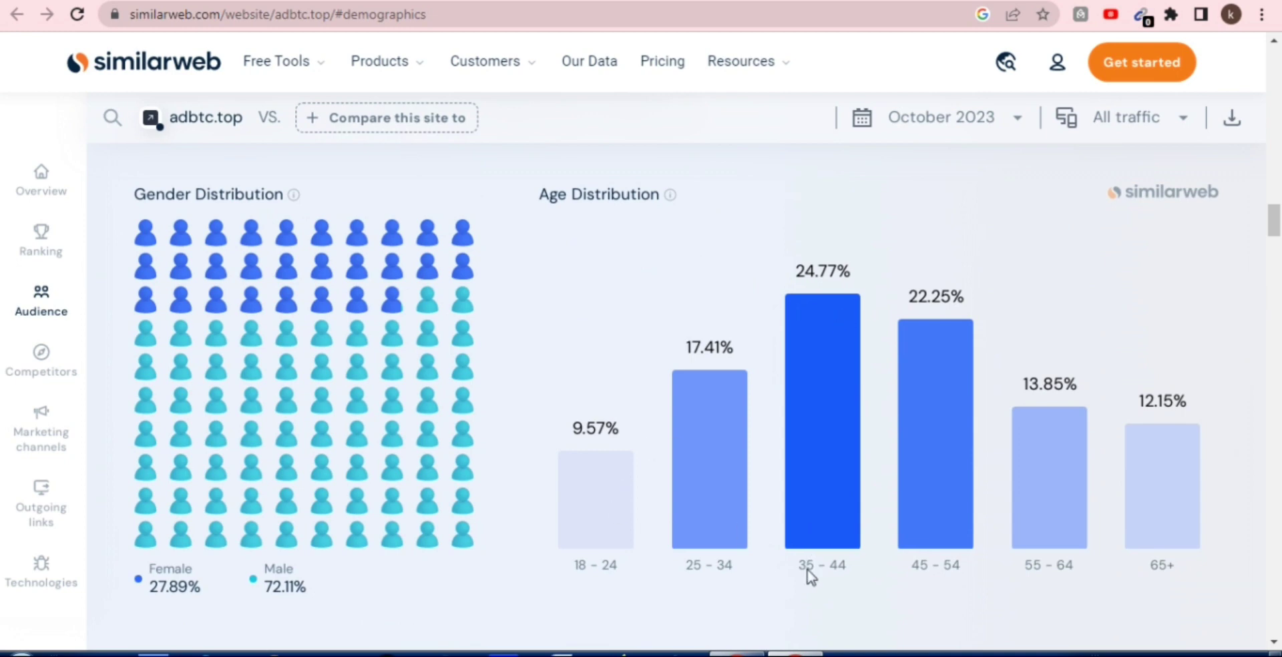
- Scroll the demographics and competitors sections, then reselect the 7.2M Total Visits value
{"action": "scroll", "coordinate": [807, 573], "scroll_direction": "down", "scroll_amount": 7}
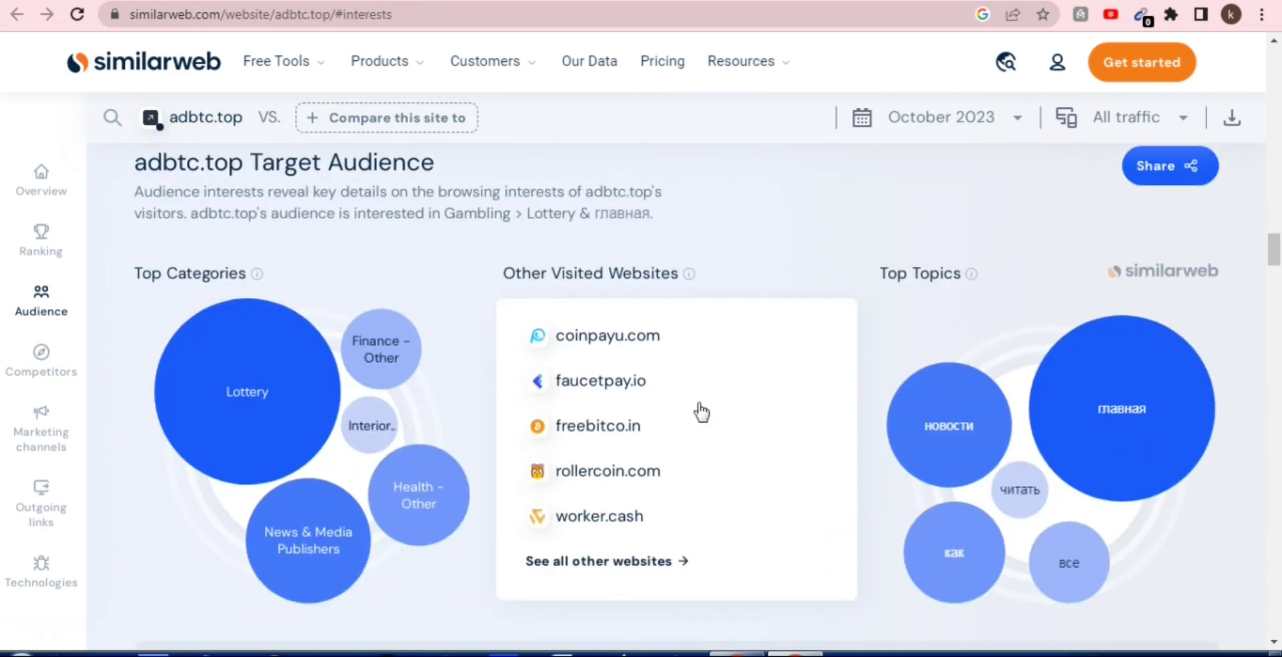
{"action": "scroll", "coordinate": [748, 505], "scroll_direction": "down", "scroll_amount": 5}
{"action": "scroll", "coordinate": [748, 505], "scroll_direction": "down", "scroll_amount": 10}
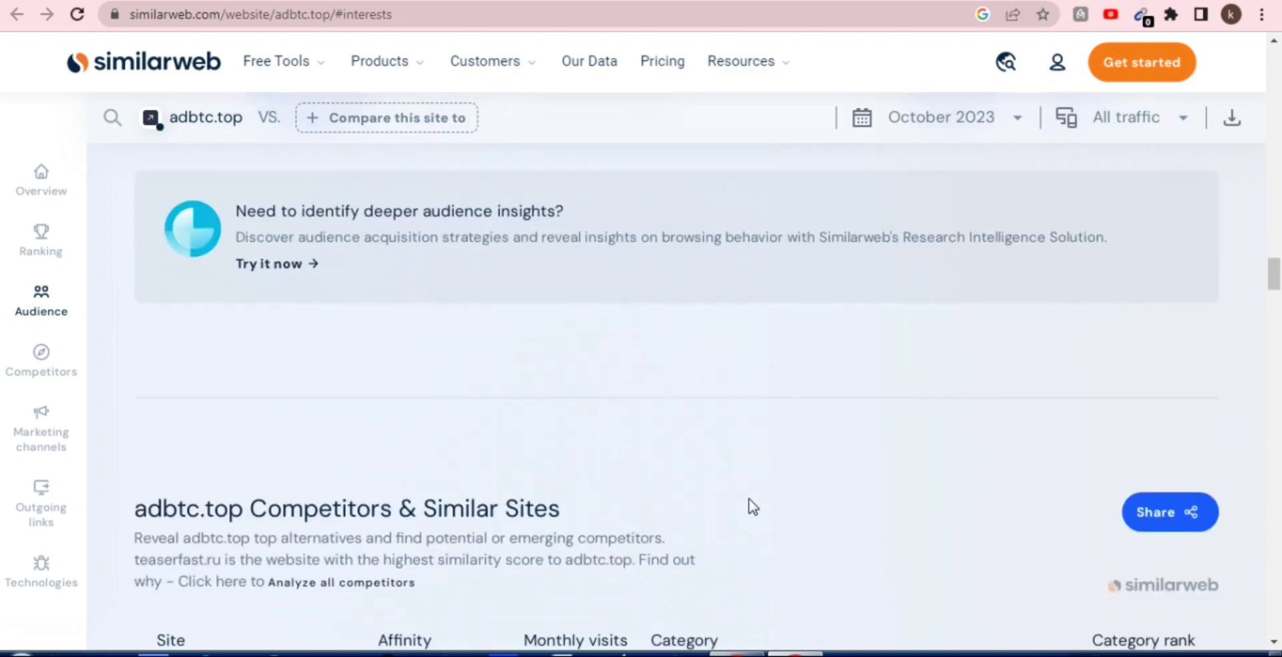
{"action": "scroll", "coordinate": [751, 502], "scroll_direction": "up", "scroll_amount": 20}
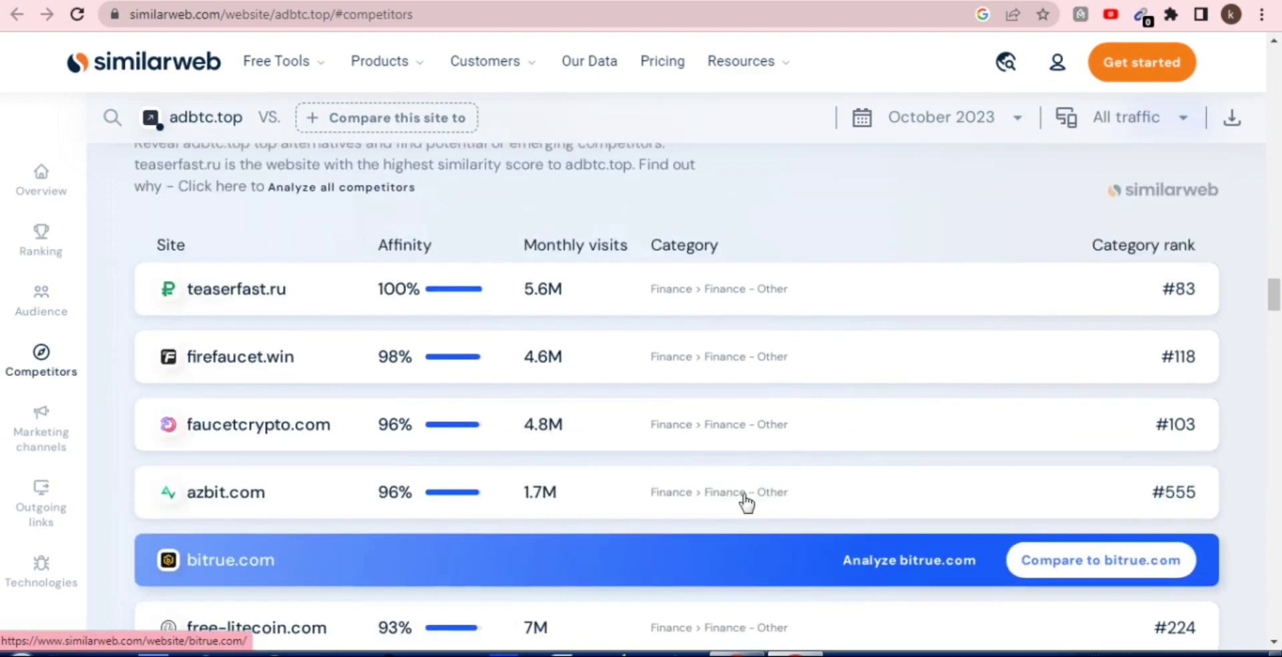
{"action": "scroll", "coordinate": [750, 480], "scroll_direction": "up", "scroll_amount": 10}
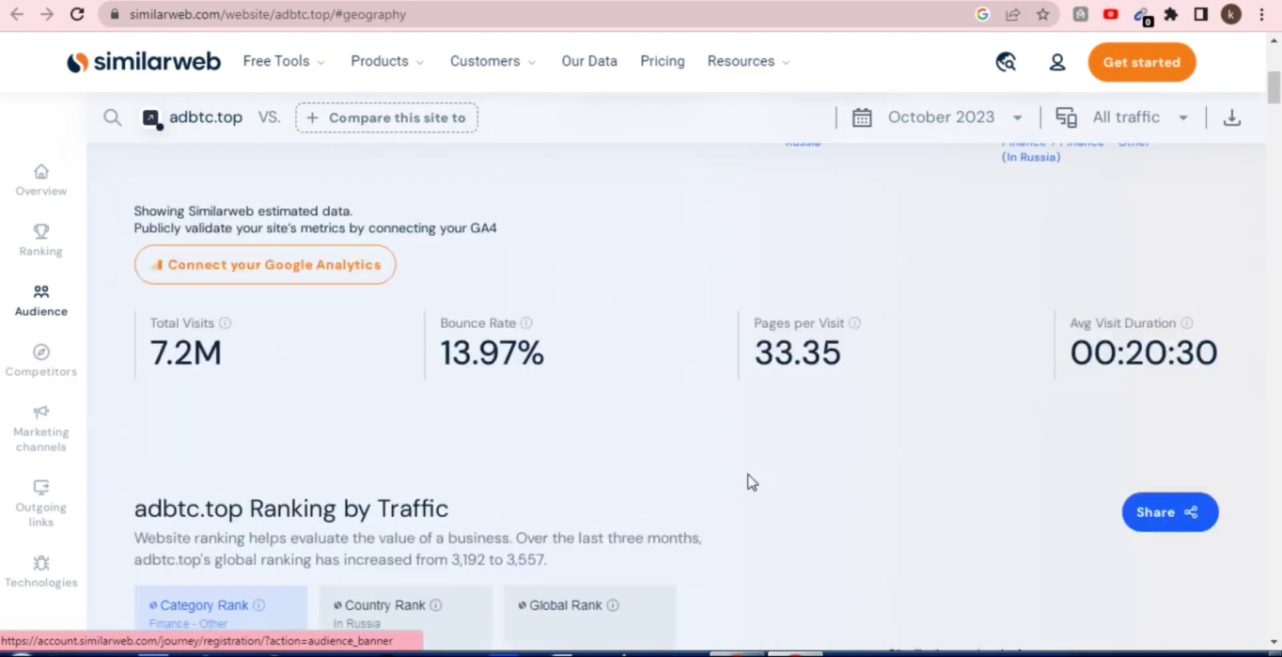
{"action": "scroll", "coordinate": [747, 475], "scroll_direction": "down", "scroll_amount": 5}
{"action": "scroll", "coordinate": [740, 487], "scroll_direction": "down", "scroll_amount": 1}
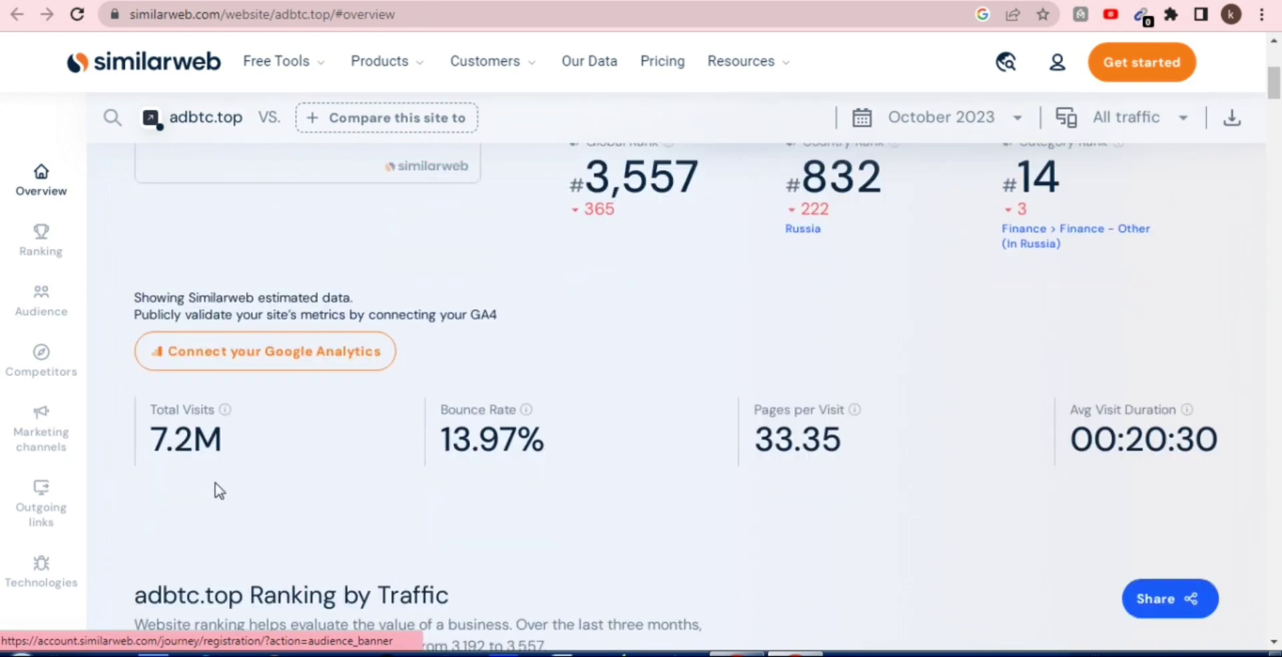
{"action": "left_click_drag", "start_coordinate": [152, 435], "coordinate": [281, 447]}
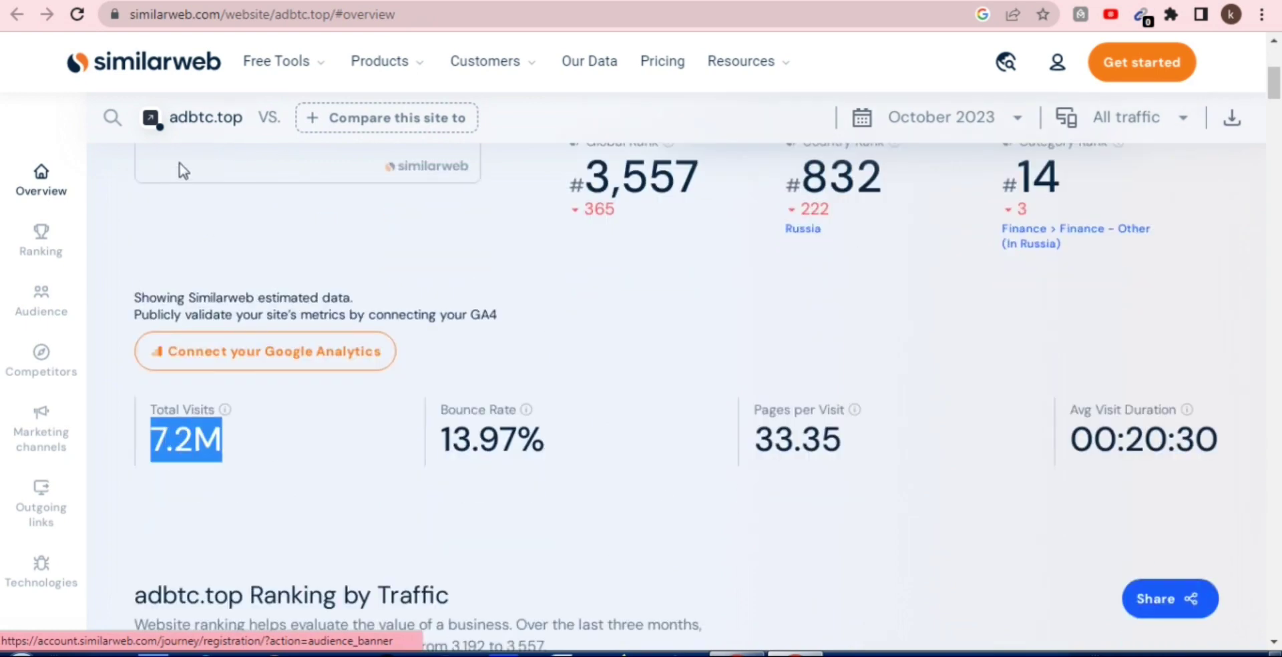
{"action": "left_click", "coordinate": [590, 318]}
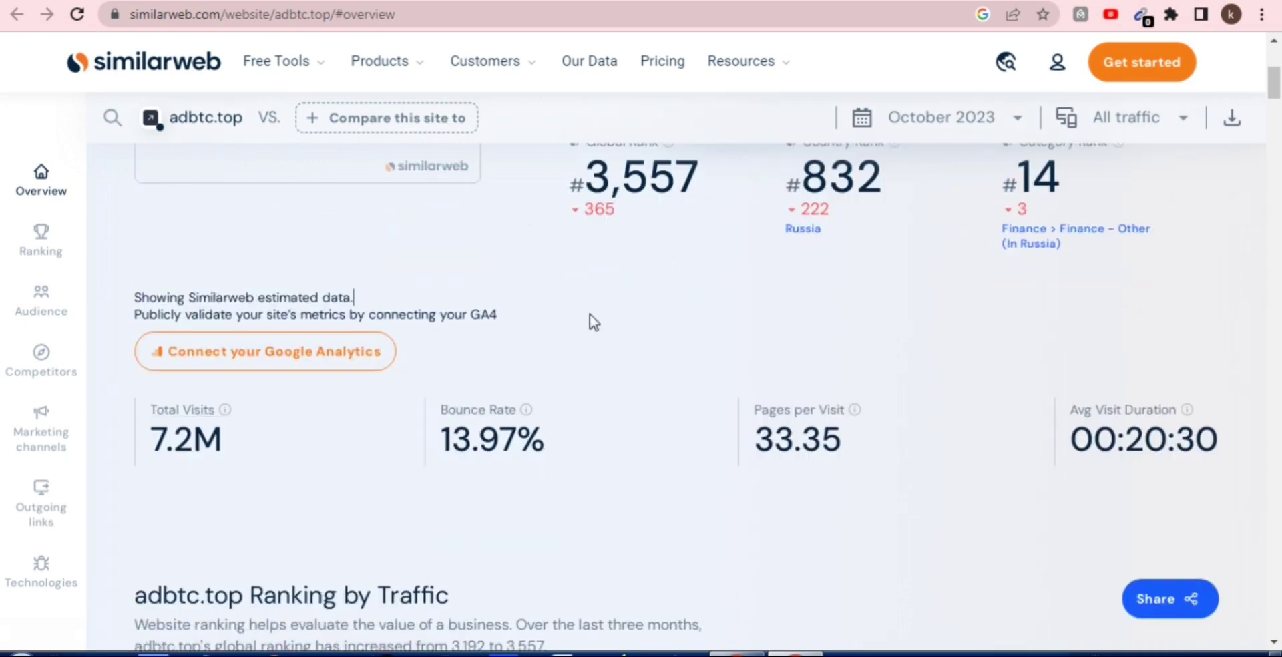
{"action": "scroll", "coordinate": [593, 322], "scroll_direction": "up", "scroll_amount": 2}
- Switch to the adBTC dashboard and open the START EARNING page for satoshis
{"action": "key", "text": "ctrl+Tab"}
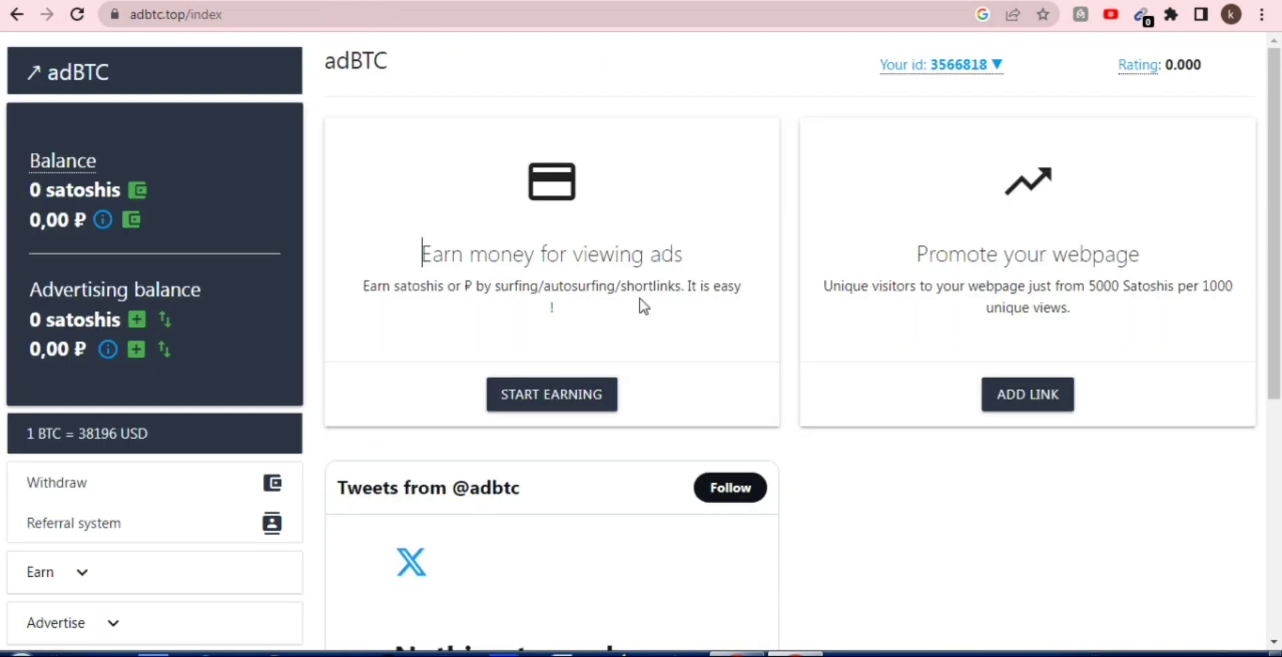
{"action": "left_click_drag", "start_coordinate": [435, 248], "coordinate": [698, 267]}
{"action": "left_click", "coordinate": [620, 255]}
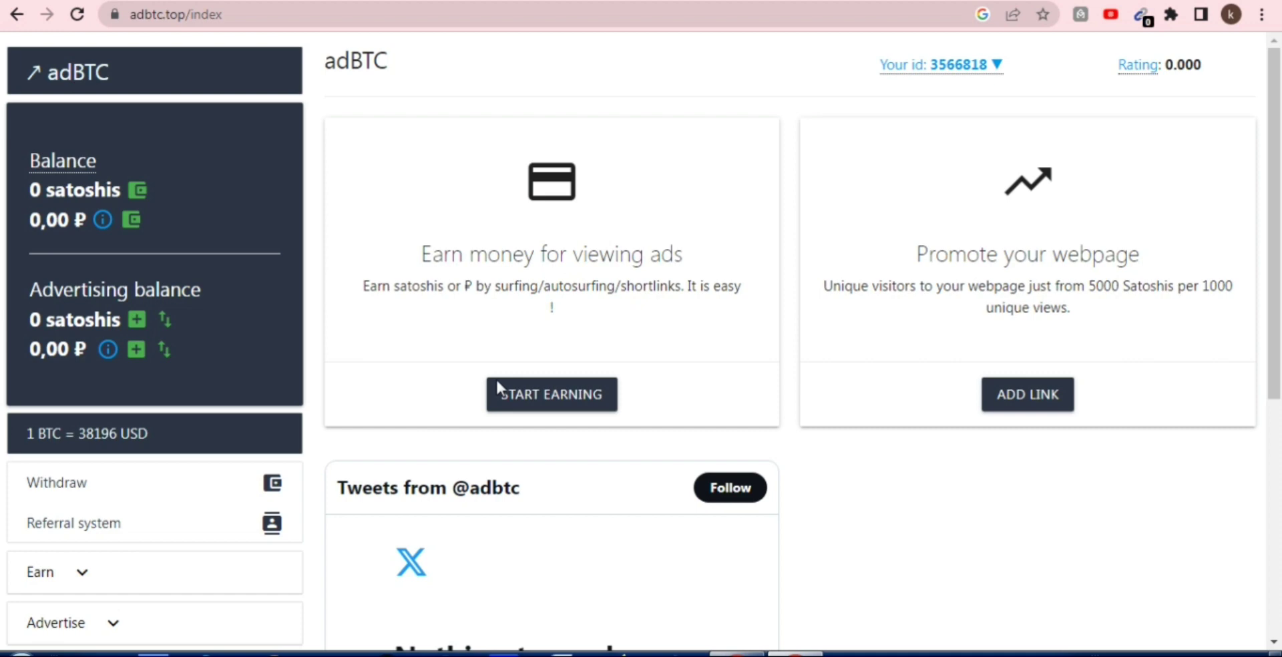
{"action": "left_click", "coordinate": [566, 409]}
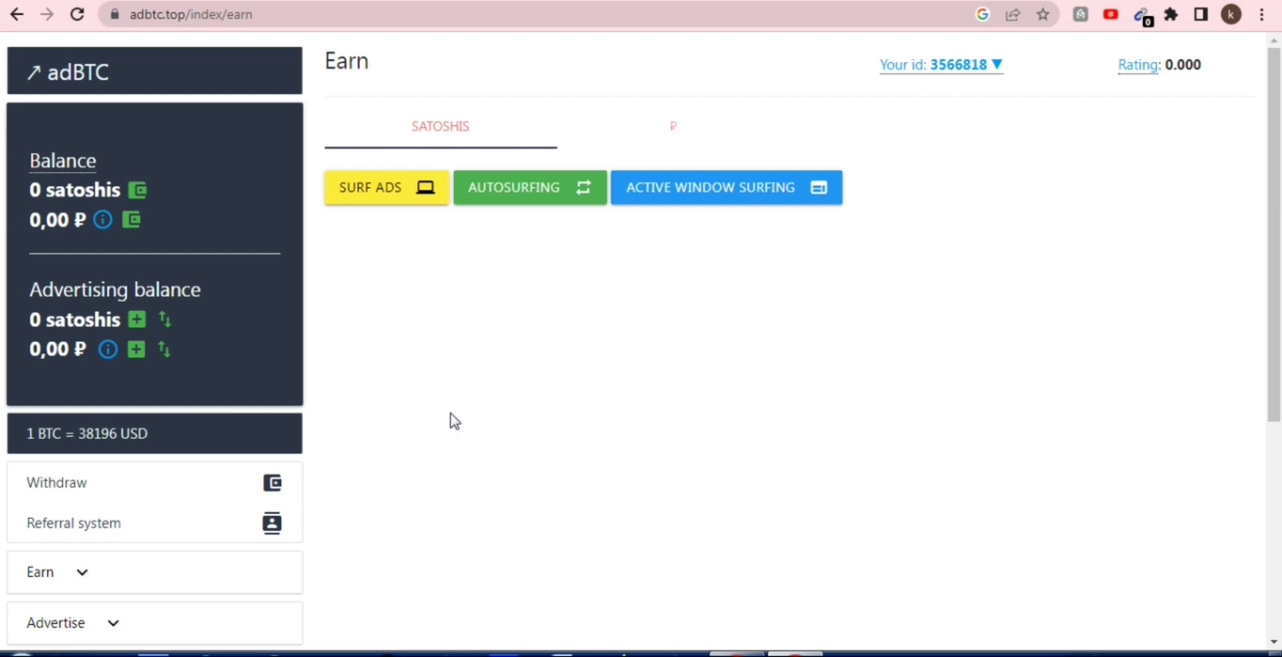
- Expand the sidebar Earn section listing Surf Ads, Autosurfing and Active Window Surfing
{"action": "scroll", "coordinate": [564, 429], "scroll_direction": "down", "scroll_amount": 5}
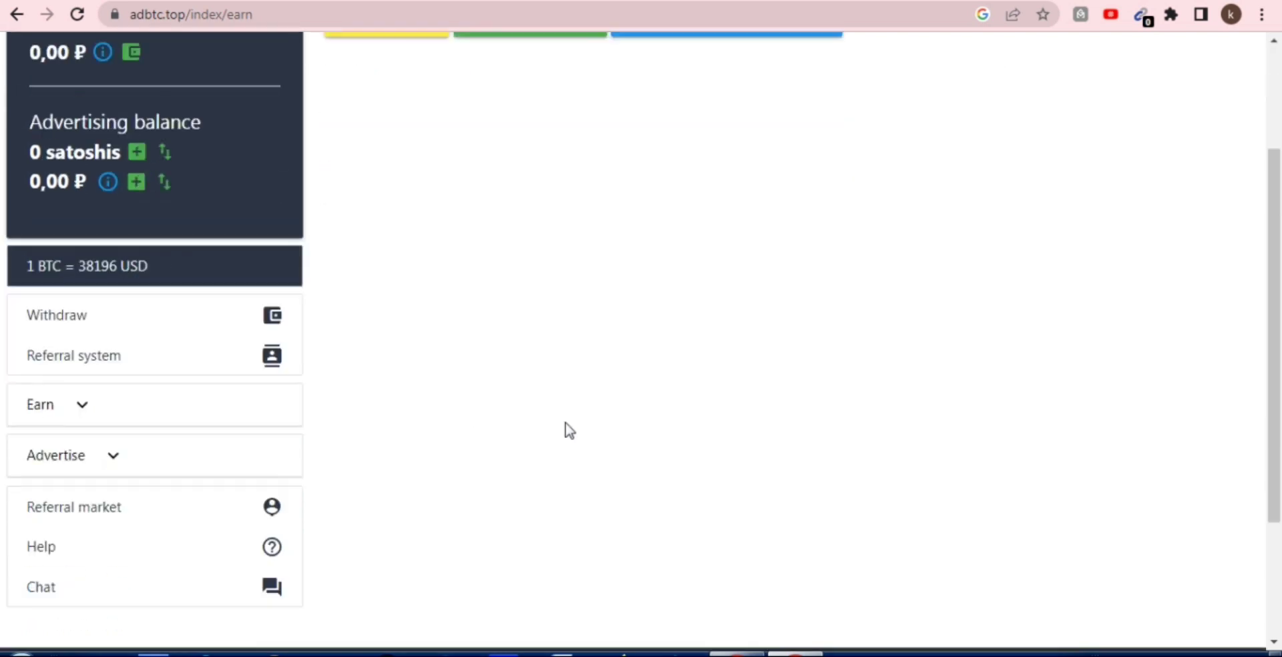
{"action": "scroll", "coordinate": [563, 429], "scroll_direction": "up", "scroll_amount": 5}
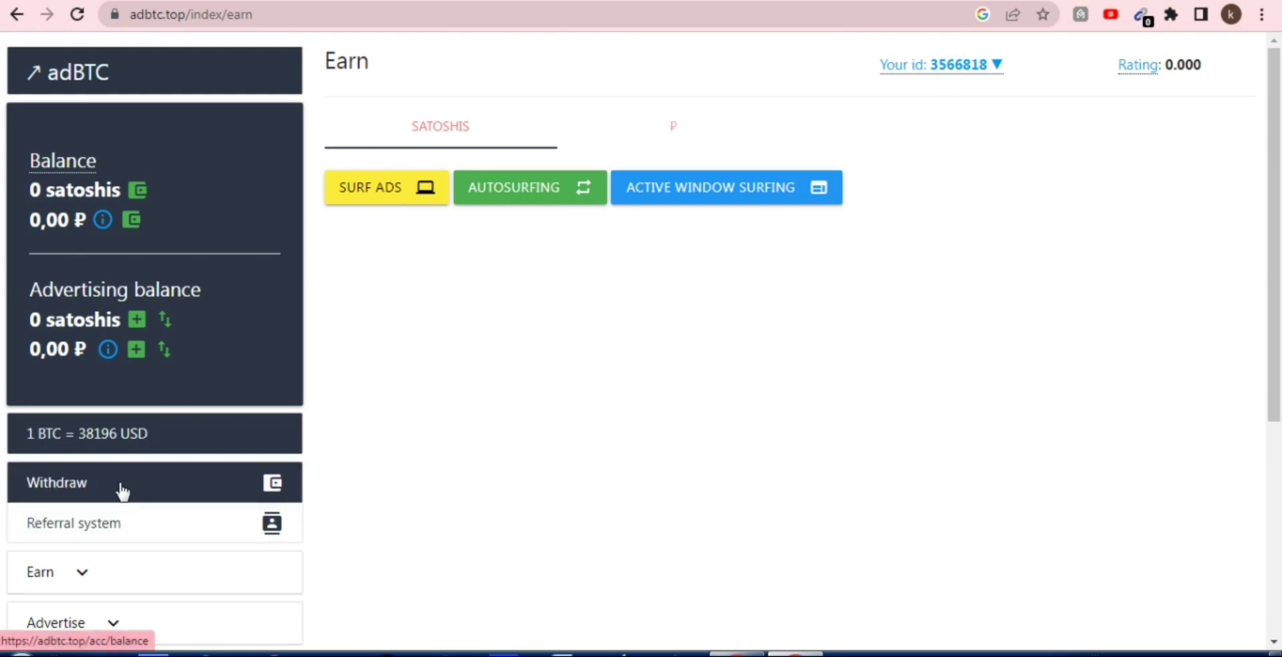
{"action": "scroll", "coordinate": [58, 494], "scroll_direction": "down", "scroll_amount": 1}
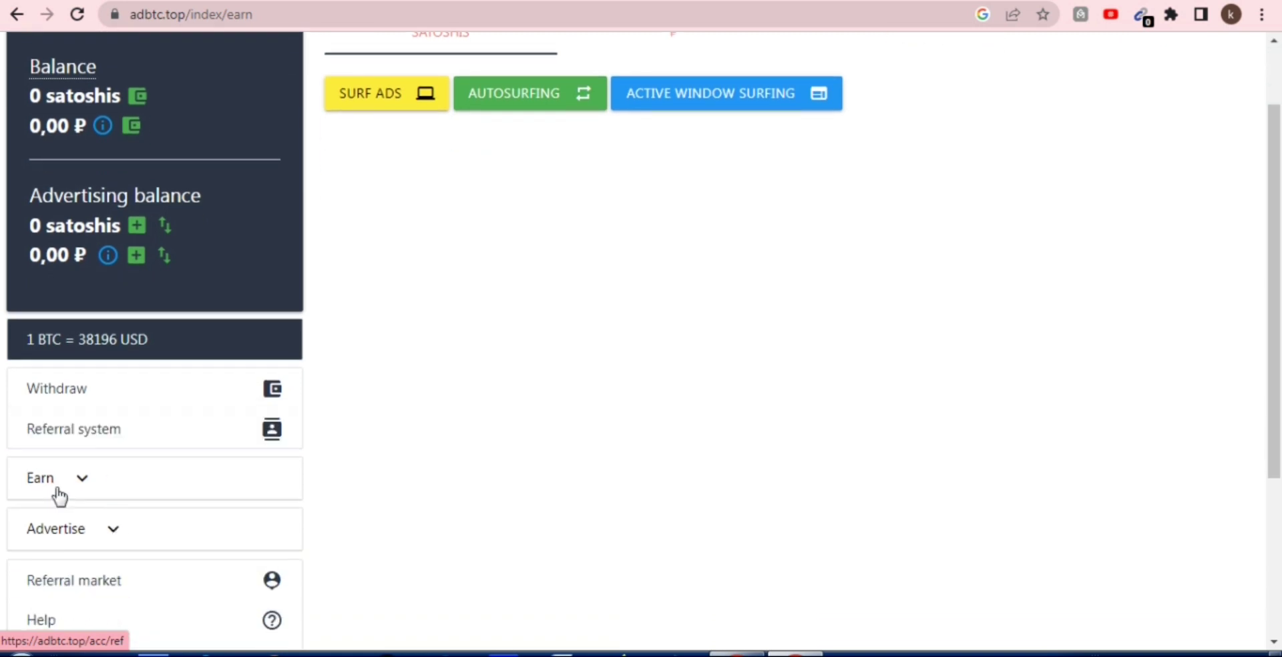
{"action": "left_click", "coordinate": [78, 482]}
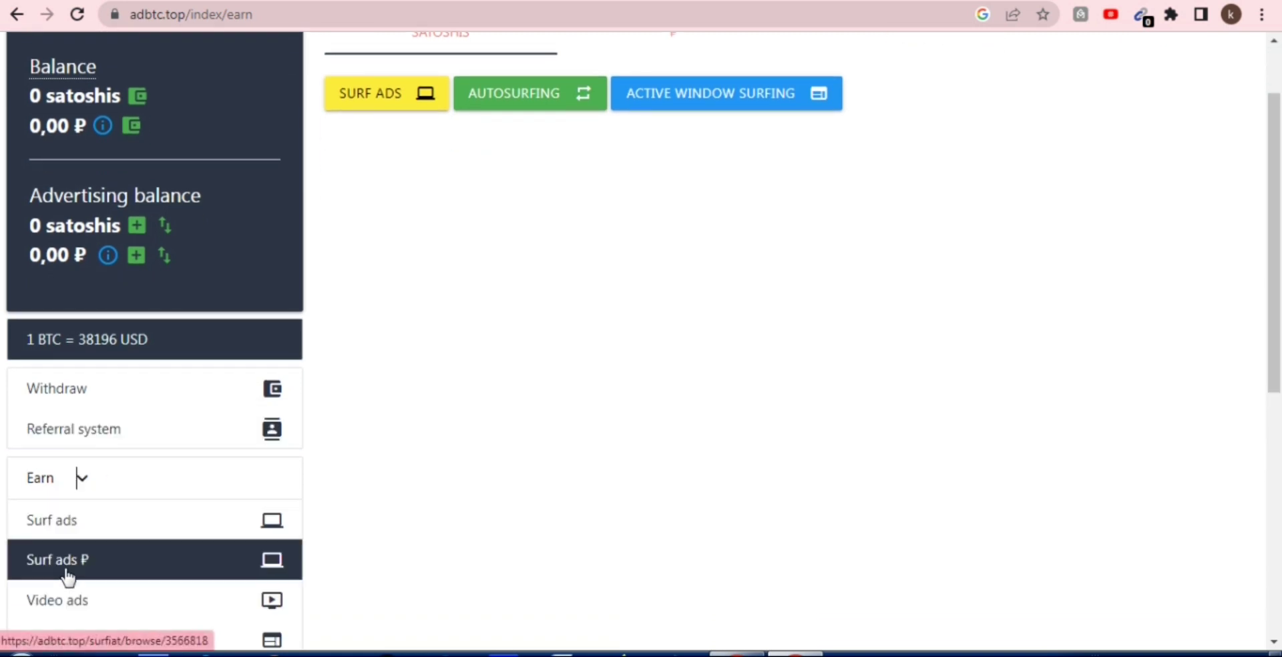
{"action": "scroll", "coordinate": [66, 568], "scroll_direction": "down", "scroll_amount": 2}
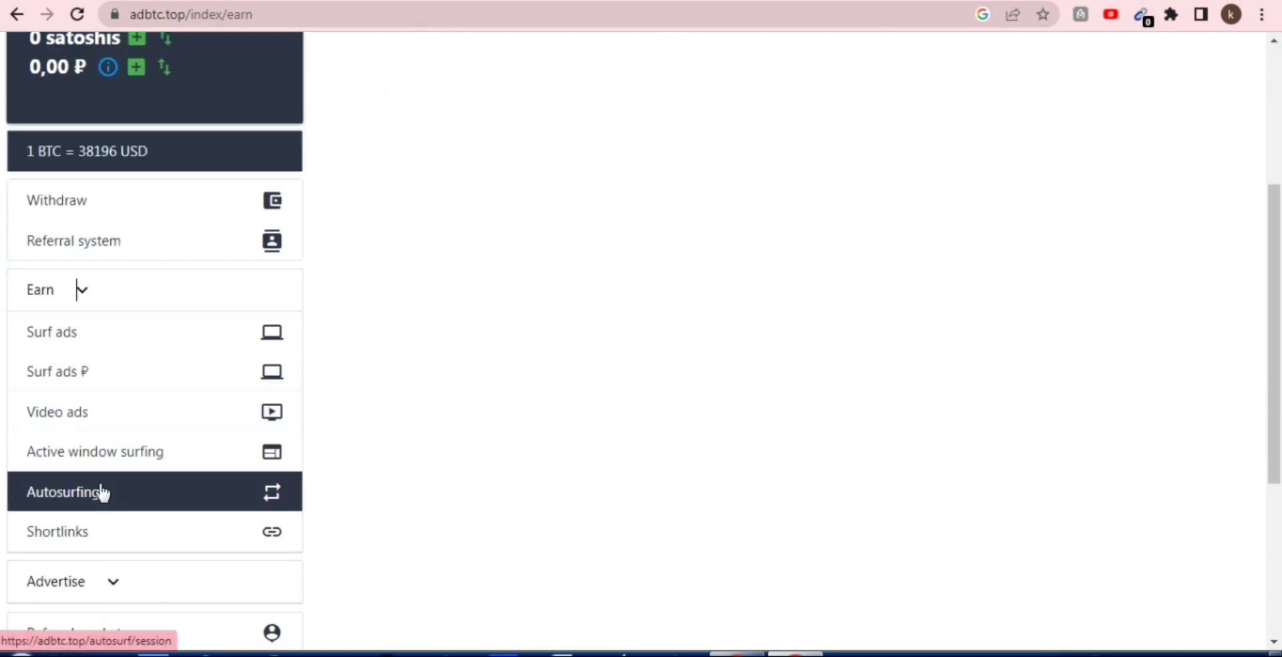
{"action": "scroll", "coordinate": [95, 544], "scroll_direction": "down", "scroll_amount": 1}
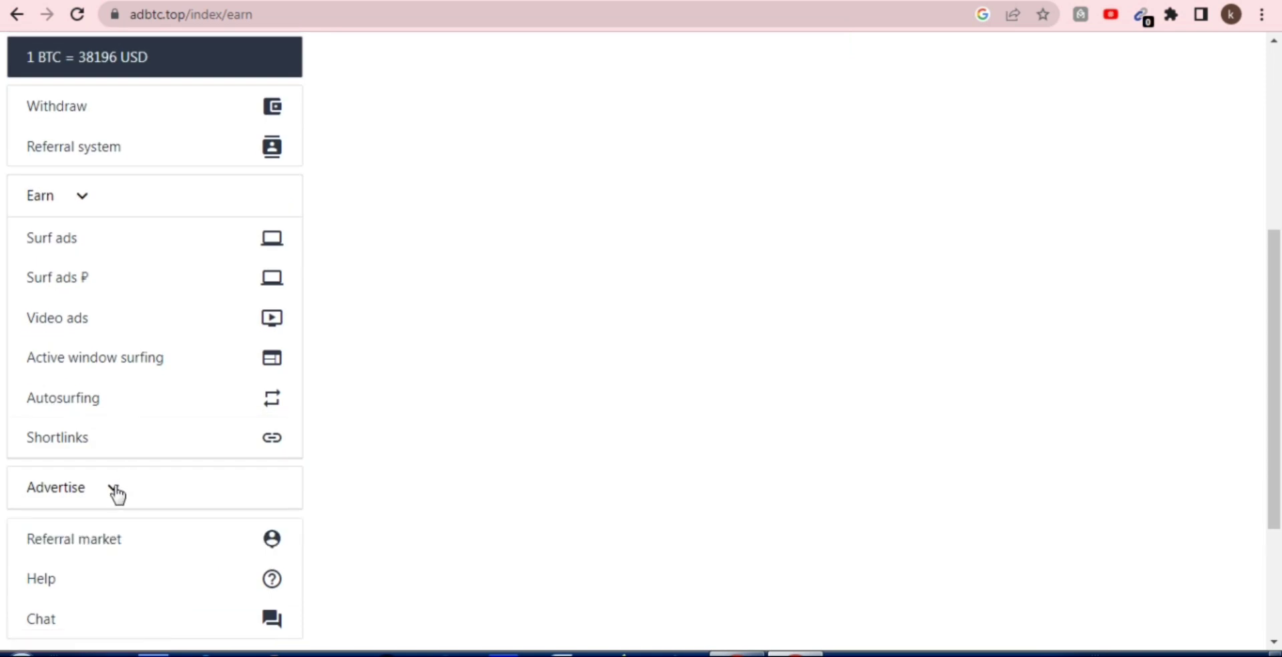
{"action": "scroll", "coordinate": [116, 494], "scroll_direction": "down", "scroll_amount": 1}
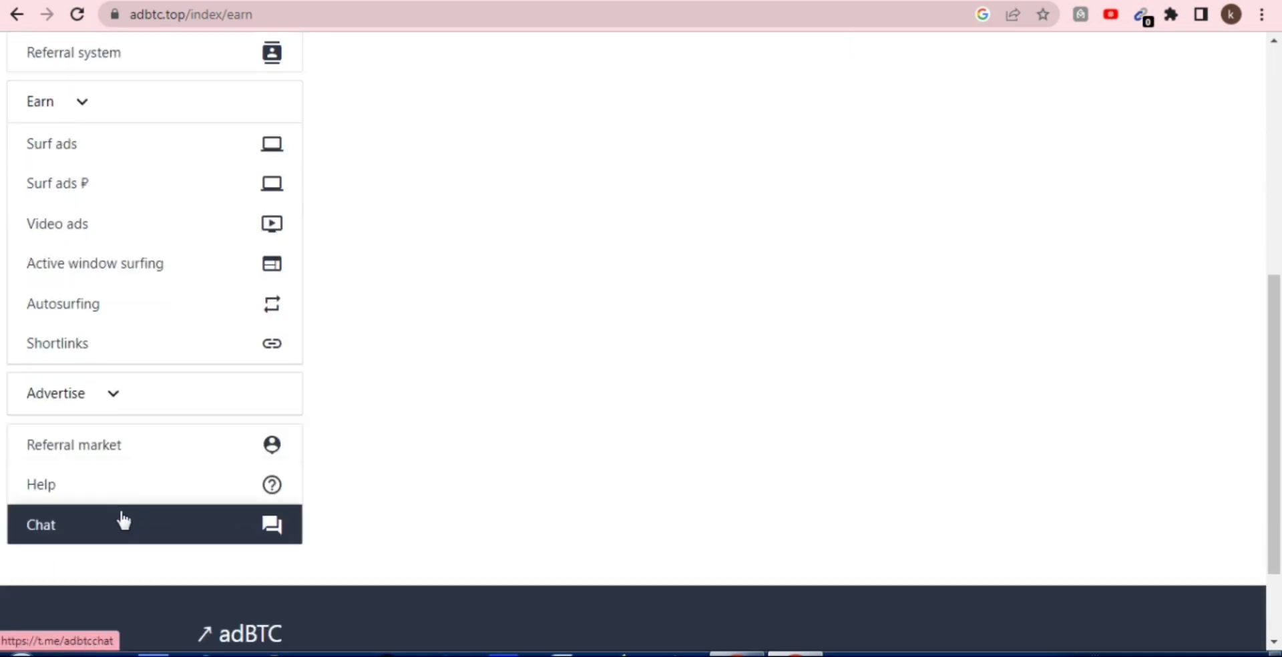
{"action": "scroll", "coordinate": [127, 507], "scroll_direction": "up", "scroll_amount": 5}
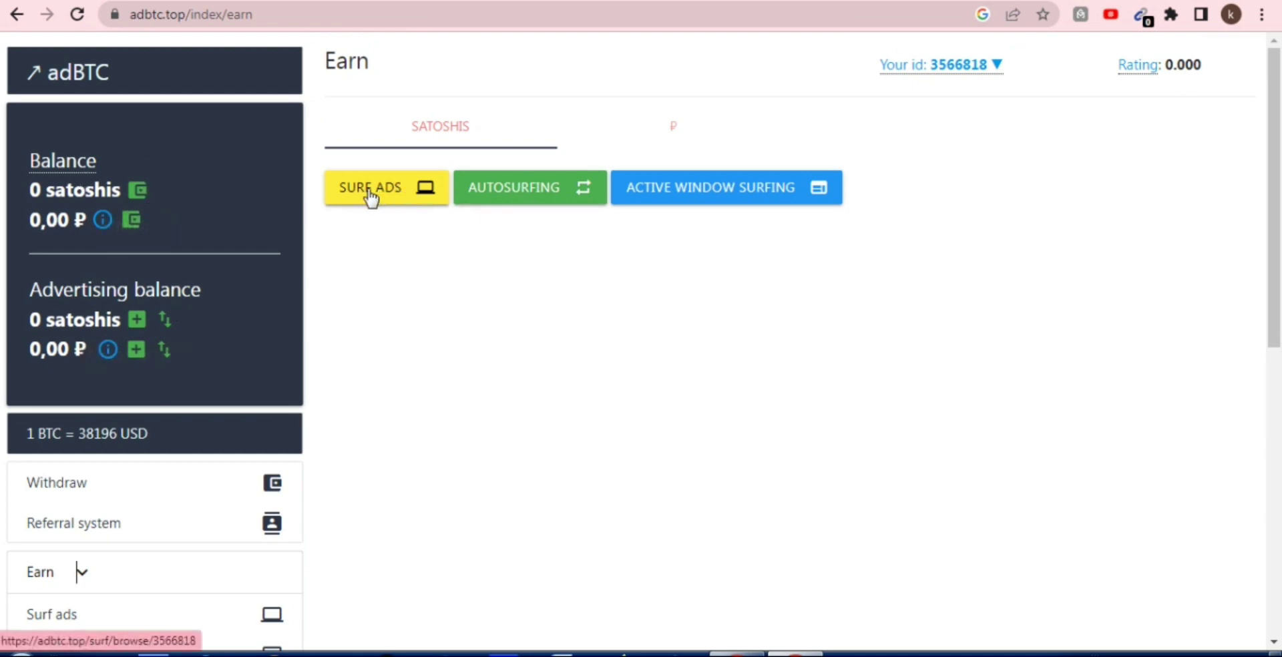
- Start surfing ads, keeping type 'surfing for satoshis' and the Mathematical expression captcha
{"action": "left_click", "coordinate": [400, 196]}
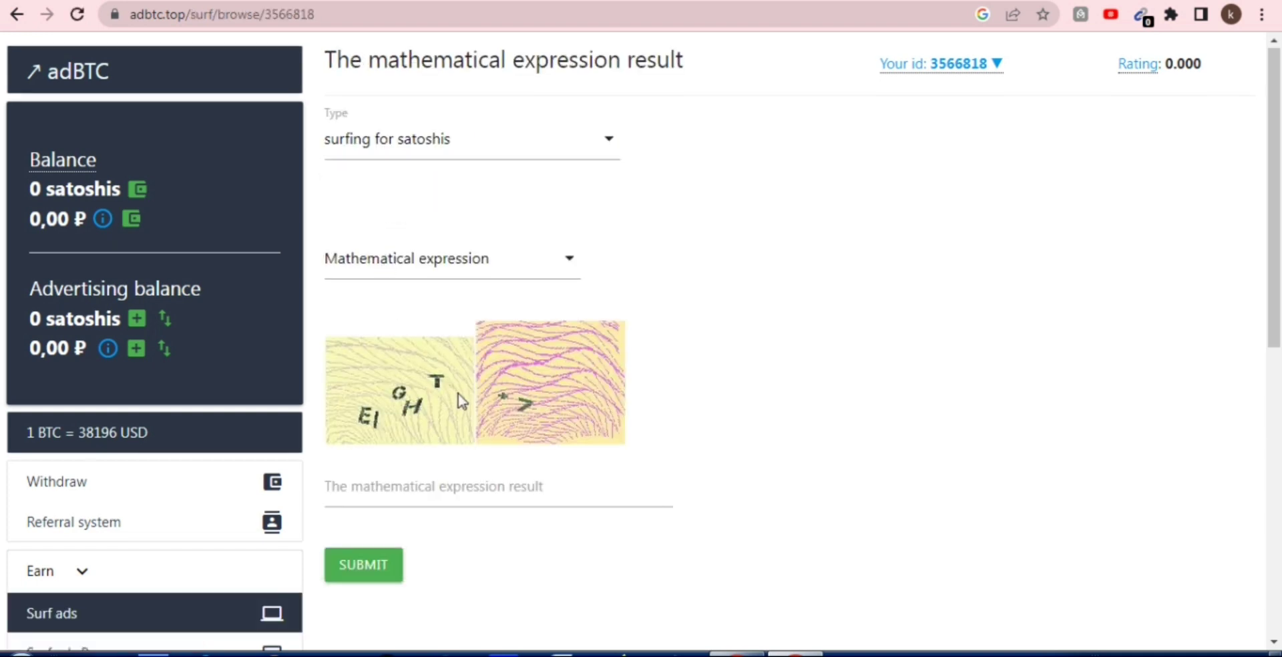
{"action": "scroll", "coordinate": [457, 394], "scroll_direction": "down", "scroll_amount": 1}
{"action": "scroll", "coordinate": [457, 394], "scroll_direction": "up", "scroll_amount": 1}
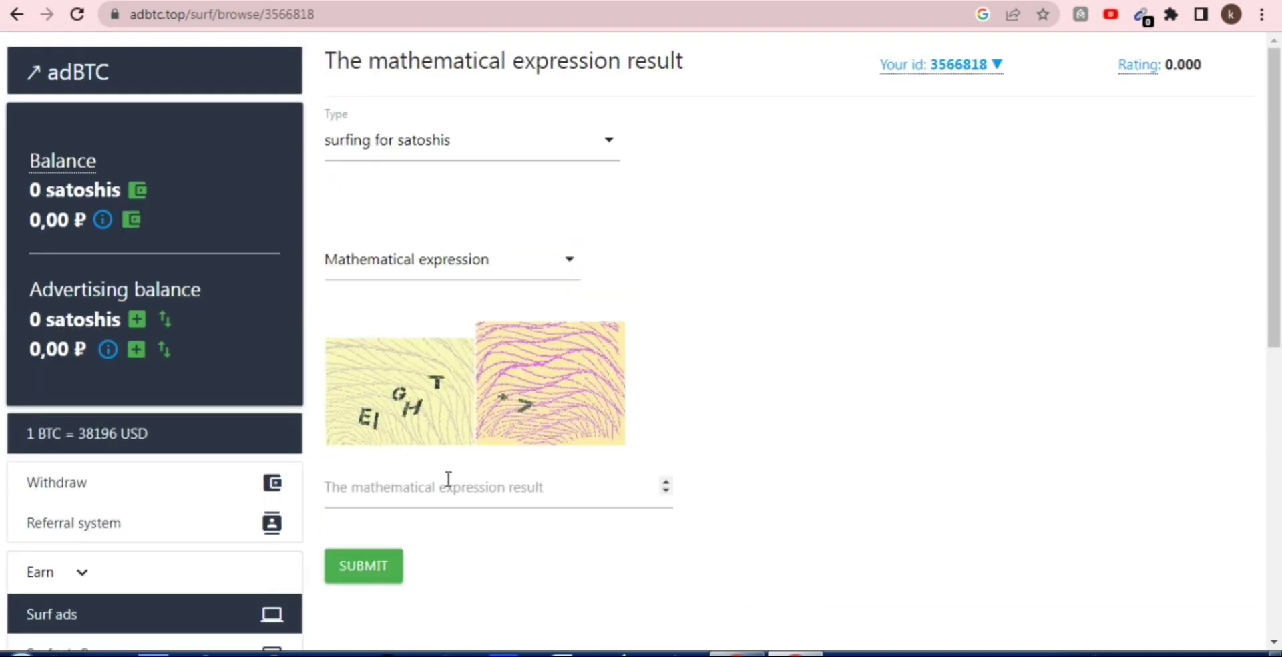
{"action": "left_click", "coordinate": [507, 155]}
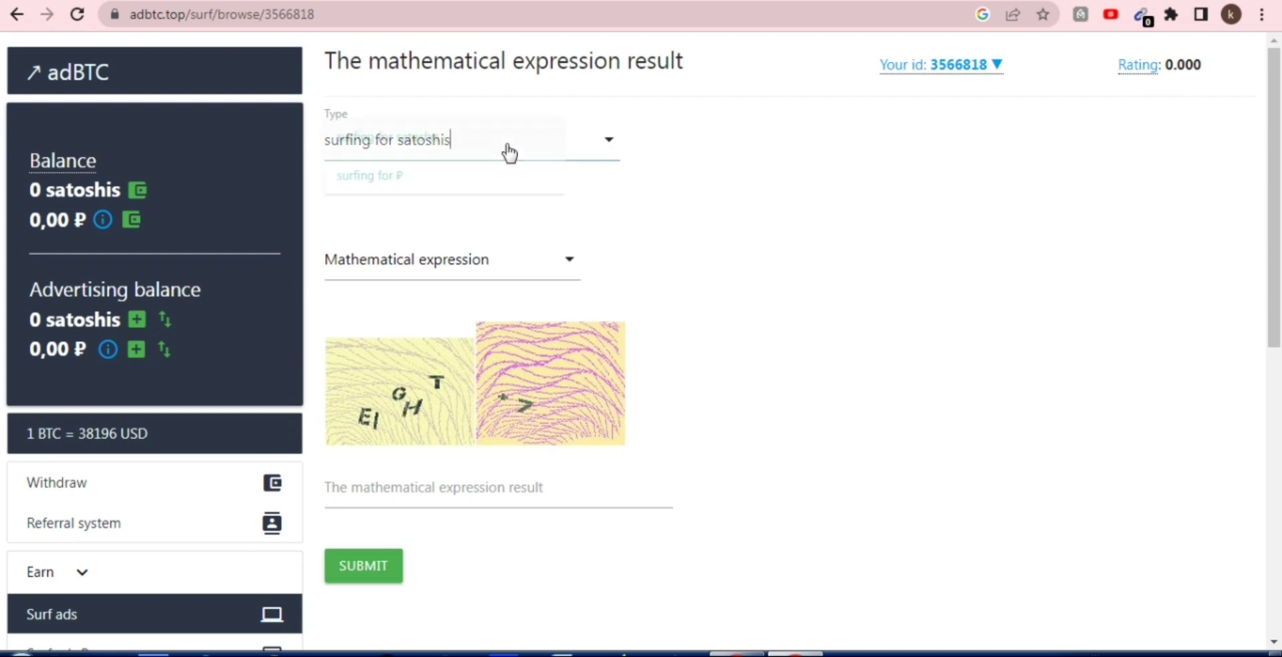
{"action": "left_click", "coordinate": [740, 199]}
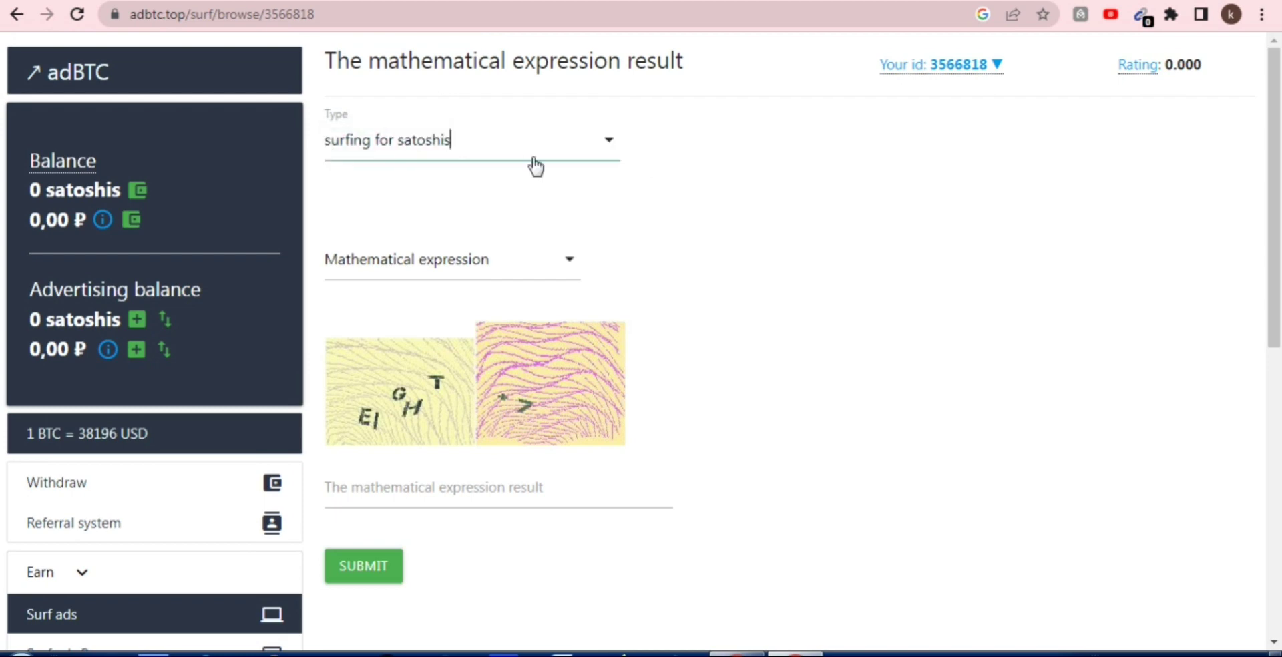
{"action": "left_click", "coordinate": [499, 266]}
{"action": "left_click", "coordinate": [688, 278]}
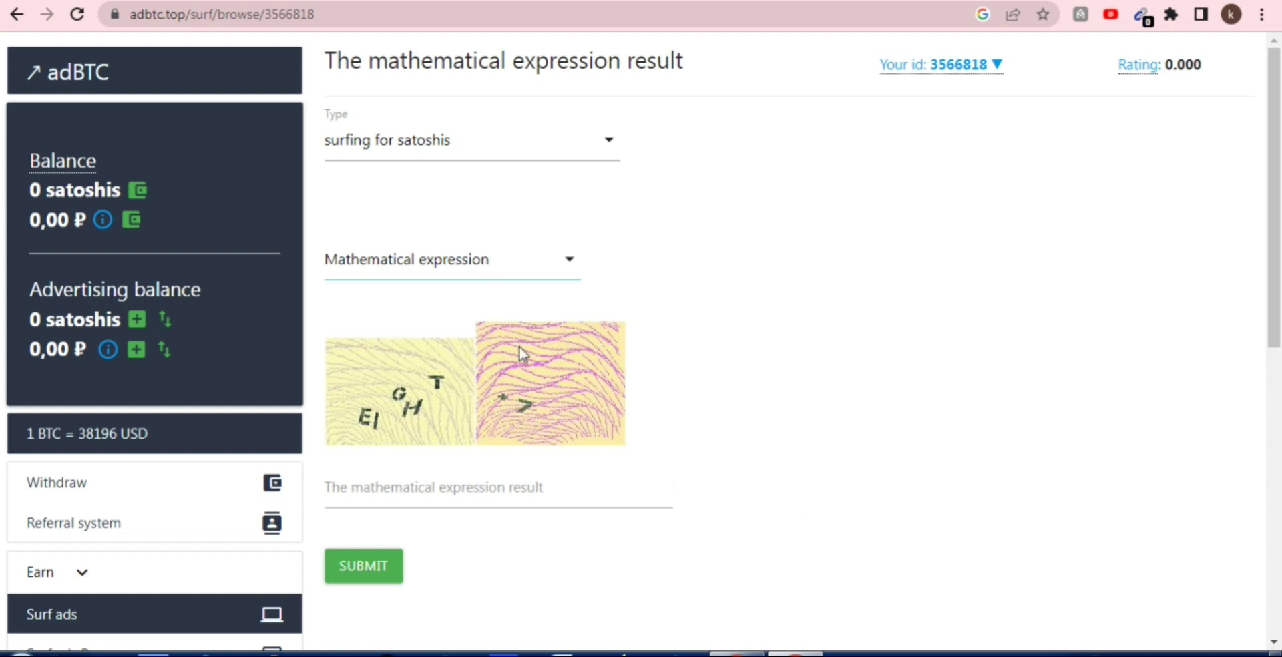
- Expand the Advertise options, enter the captcha answer 7 and submit it
{"action": "scroll", "coordinate": [225, 614], "scroll_direction": "down", "scroll_amount": 3}
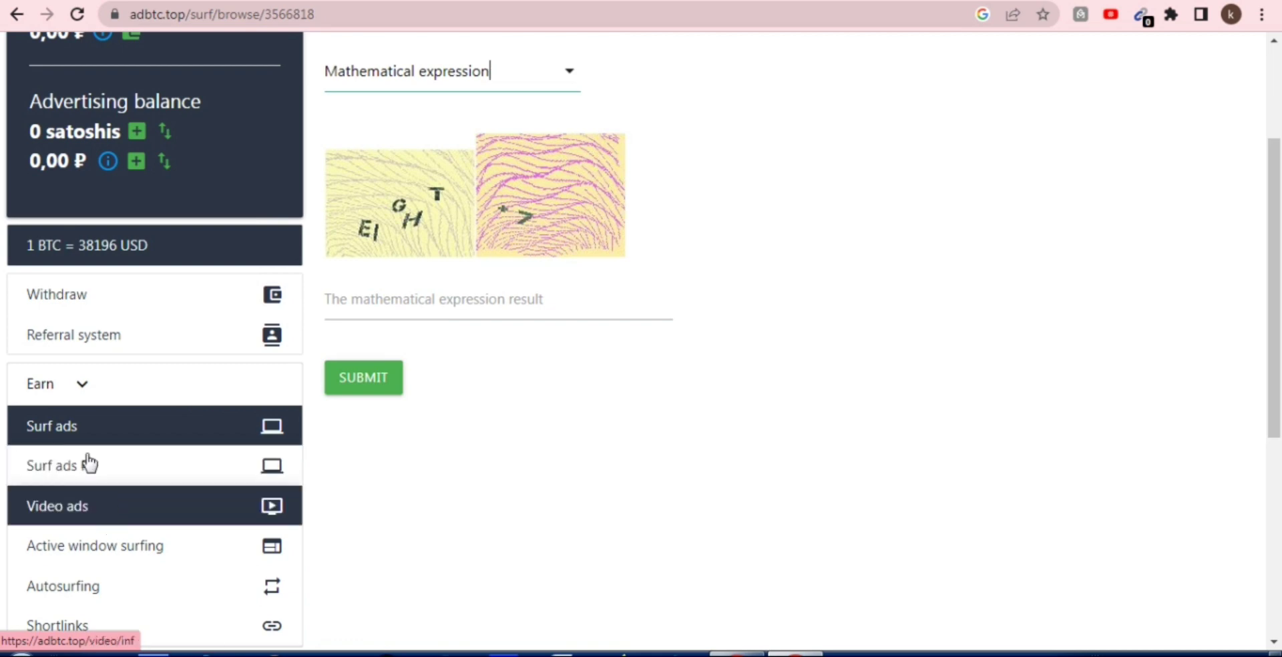
{"action": "scroll", "coordinate": [97, 515], "scroll_direction": "down", "scroll_amount": 3}
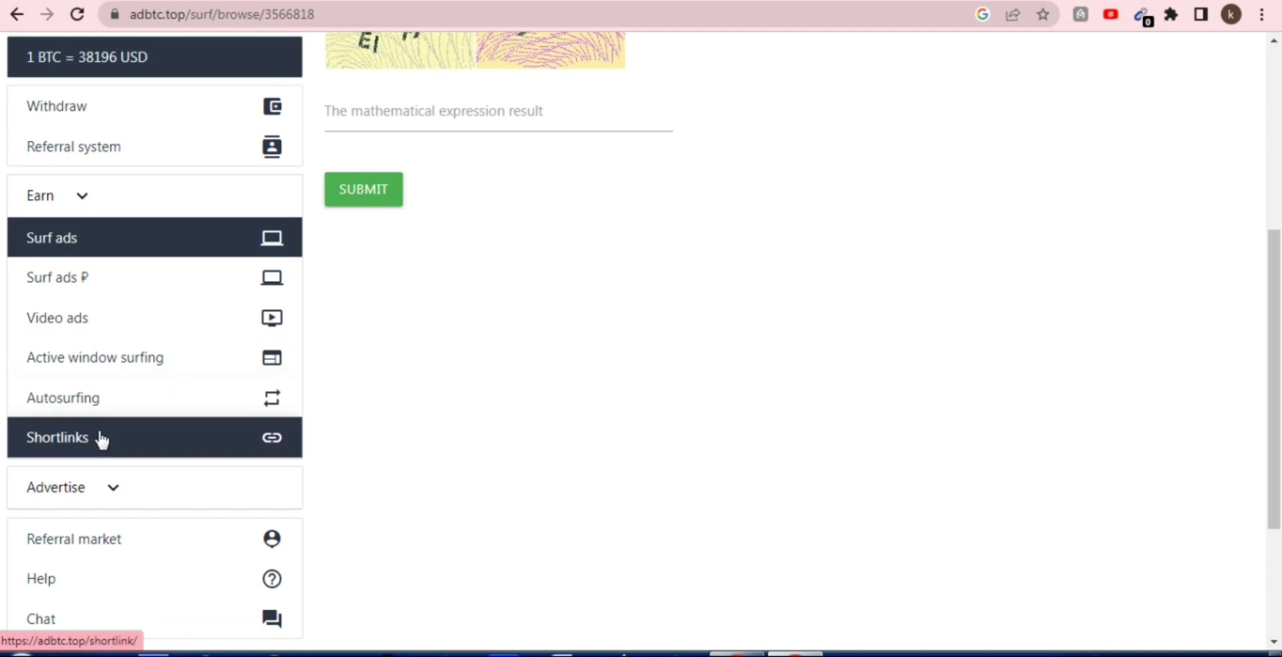
{"action": "scroll", "coordinate": [107, 449], "scroll_direction": "down", "scroll_amount": 2}
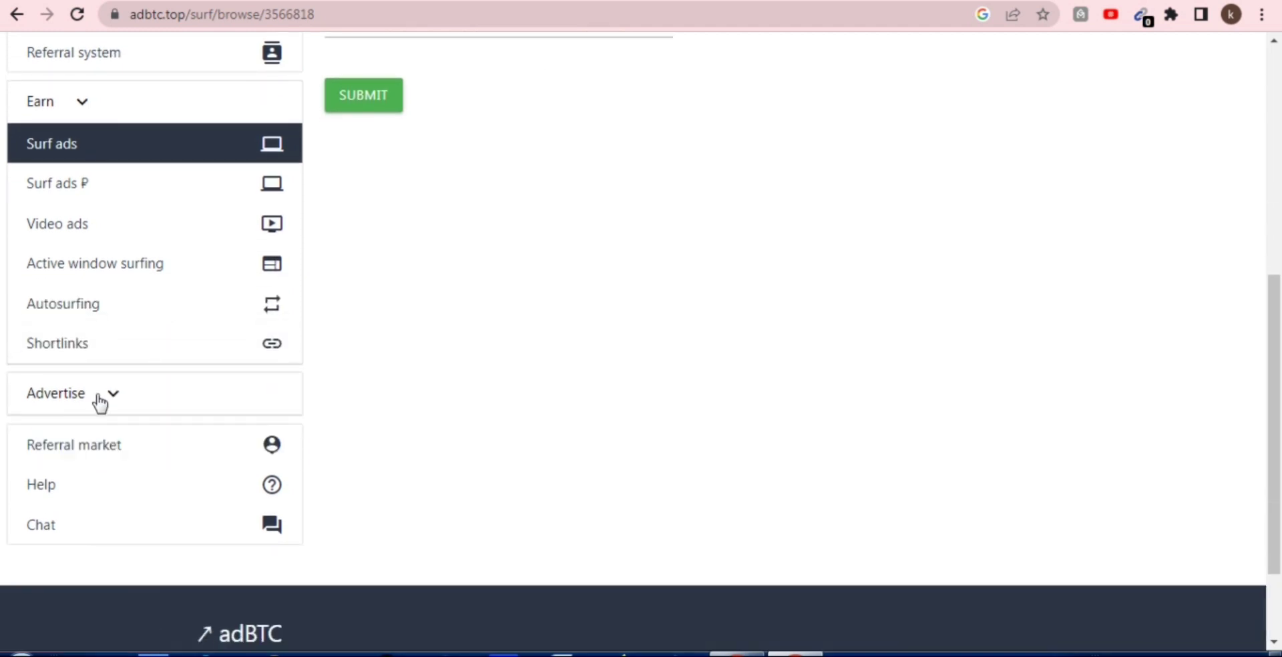
{"action": "left_click", "coordinate": [100, 397]}
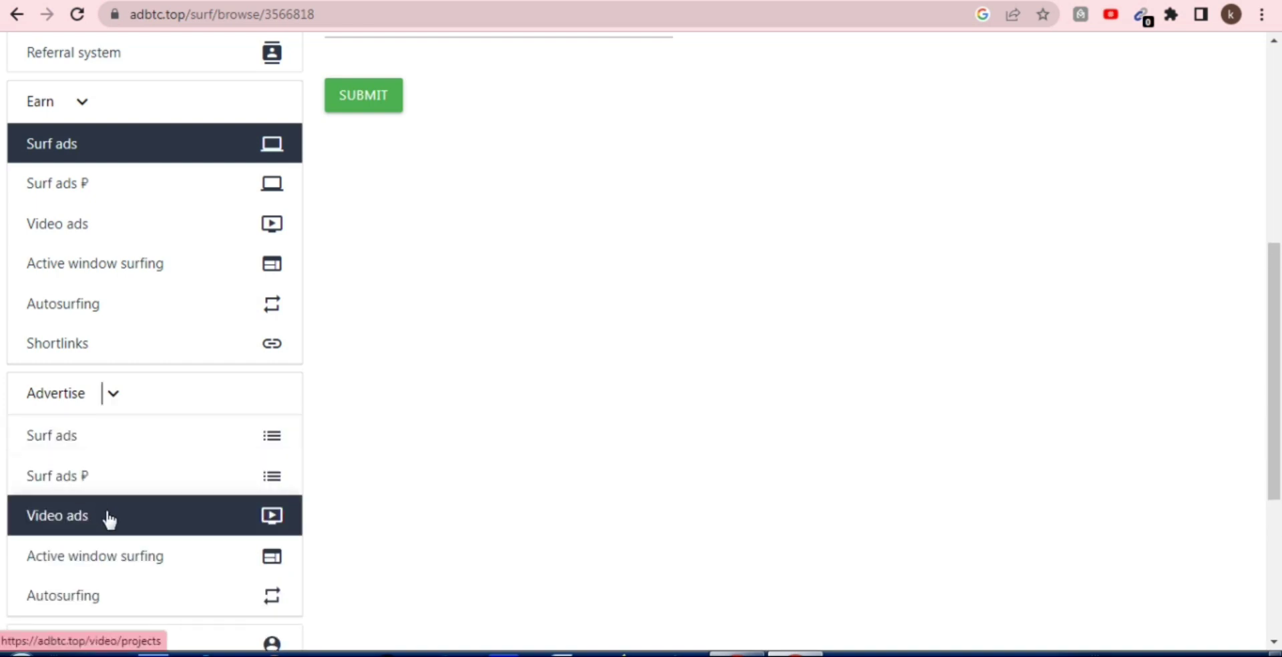
{"action": "scroll", "coordinate": [89, 474], "scroll_direction": "up", "scroll_amount": 4}
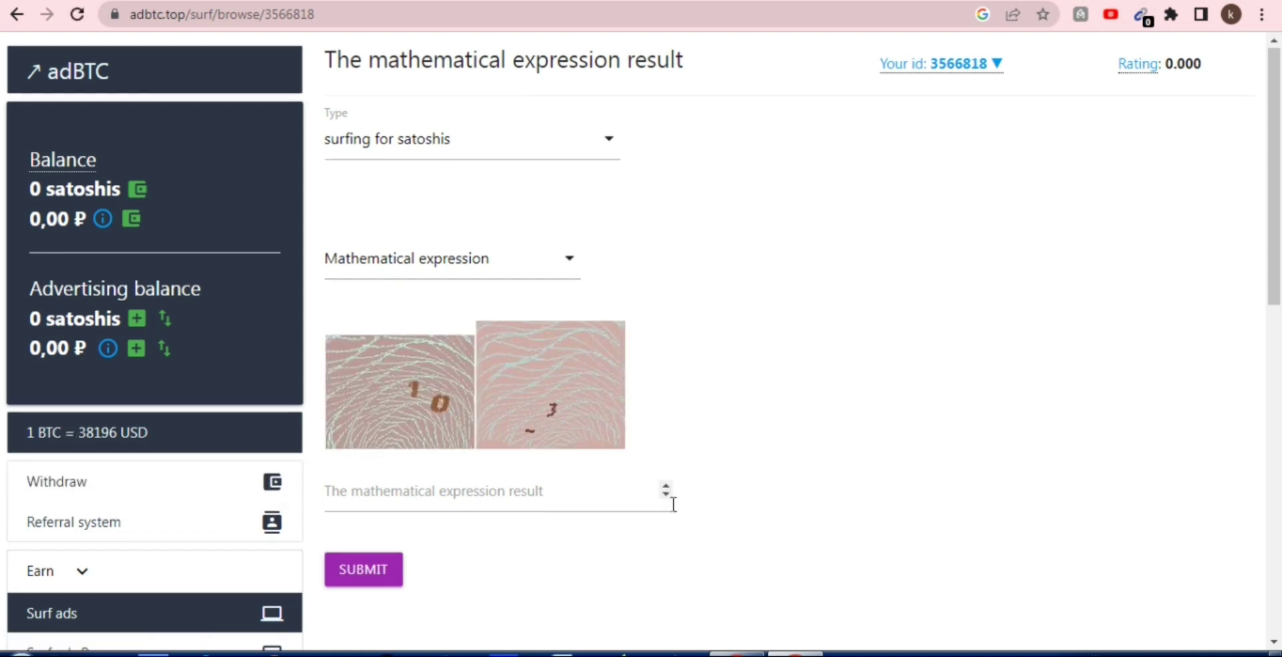
{"action": "scroll", "coordinate": [667, 507], "scroll_direction": "down", "scroll_amount": 1}
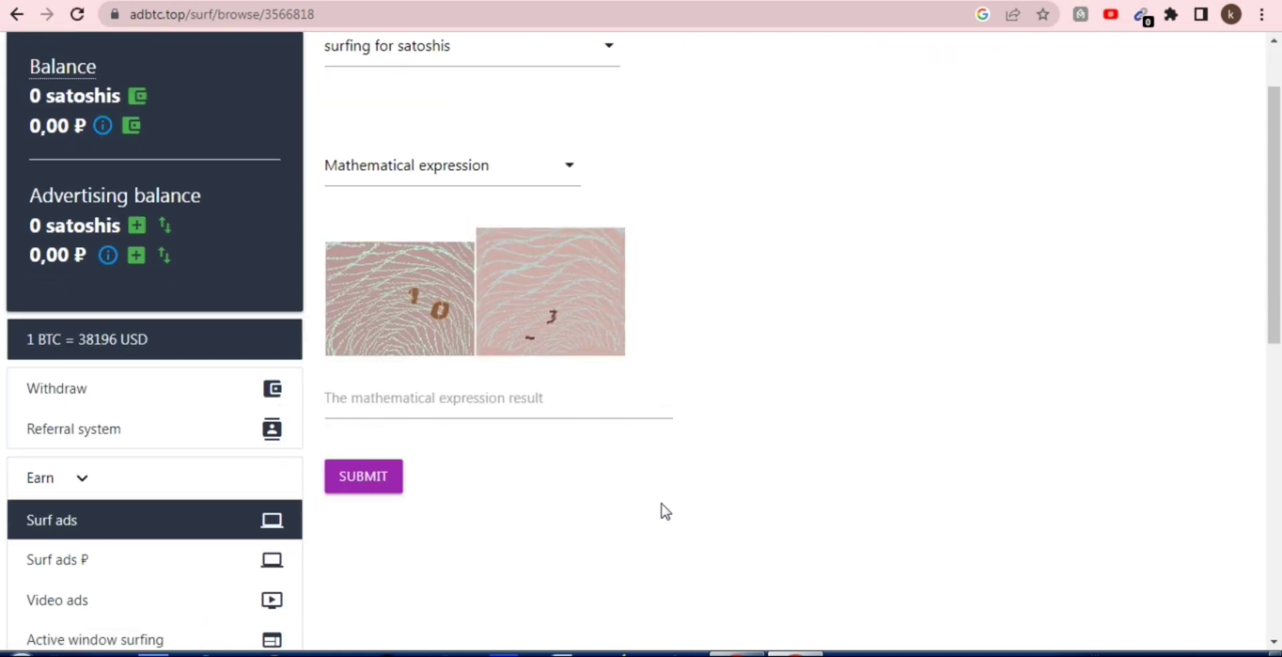
{"action": "left_click", "coordinate": [590, 397]}
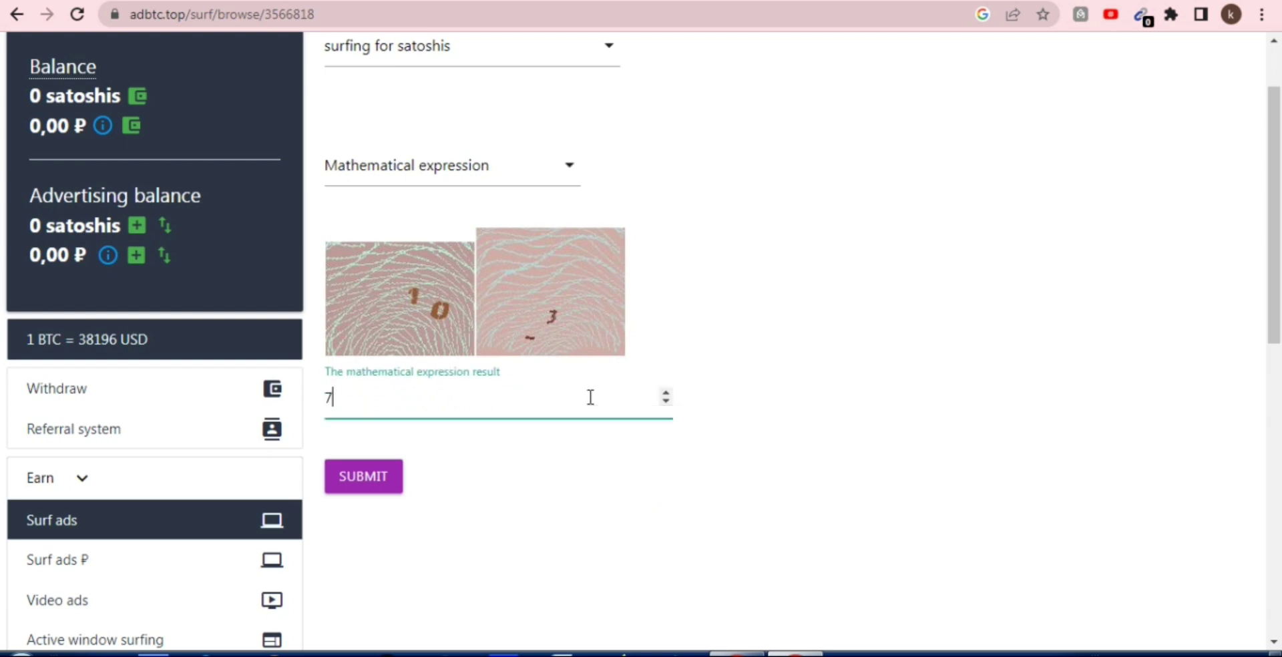
{"action": "left_click", "coordinate": [384, 484]}
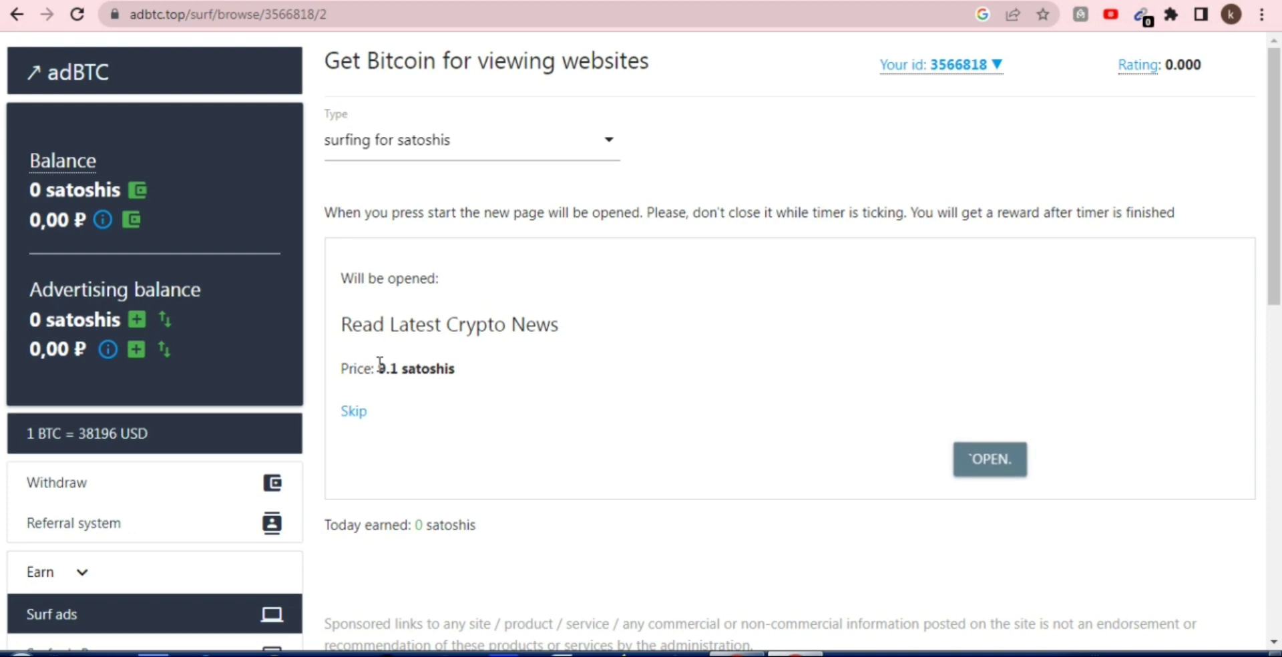
- Highlight the 9.1 satoshi price and title, then open the Read Latest Crypto News ad
{"action": "left_click_drag", "start_coordinate": [378, 366], "coordinate": [457, 365]}
{"action": "scroll", "coordinate": [712, 472], "scroll_direction": "down", "scroll_amount": 3}
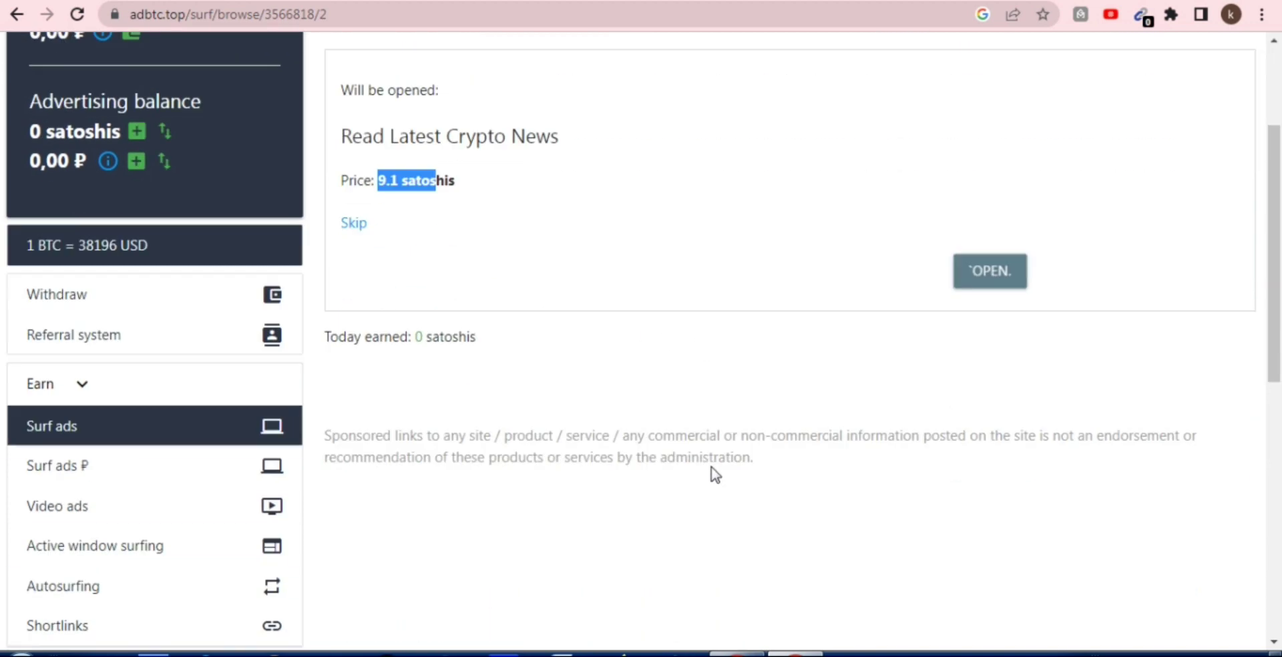
{"action": "scroll", "coordinate": [698, 464], "scroll_direction": "up", "scroll_amount": 3}
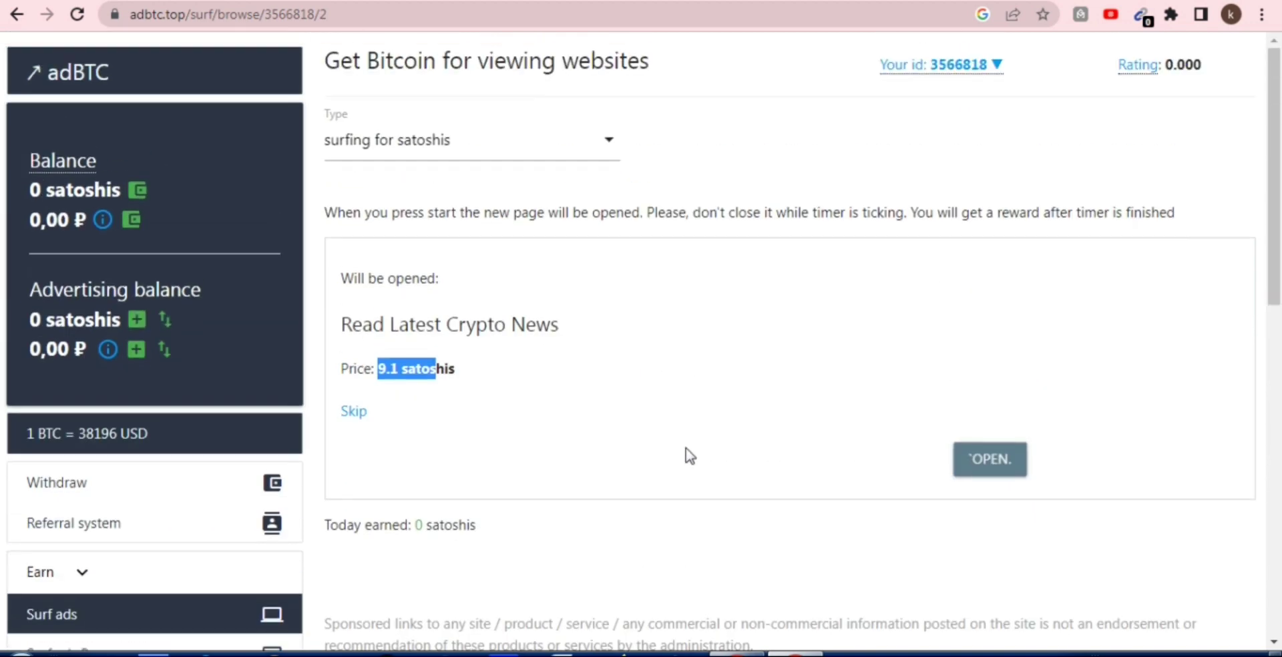
{"action": "left_click", "coordinate": [519, 364]}
{"action": "left_click_drag", "start_coordinate": [475, 330], "coordinate": [615, 334]}
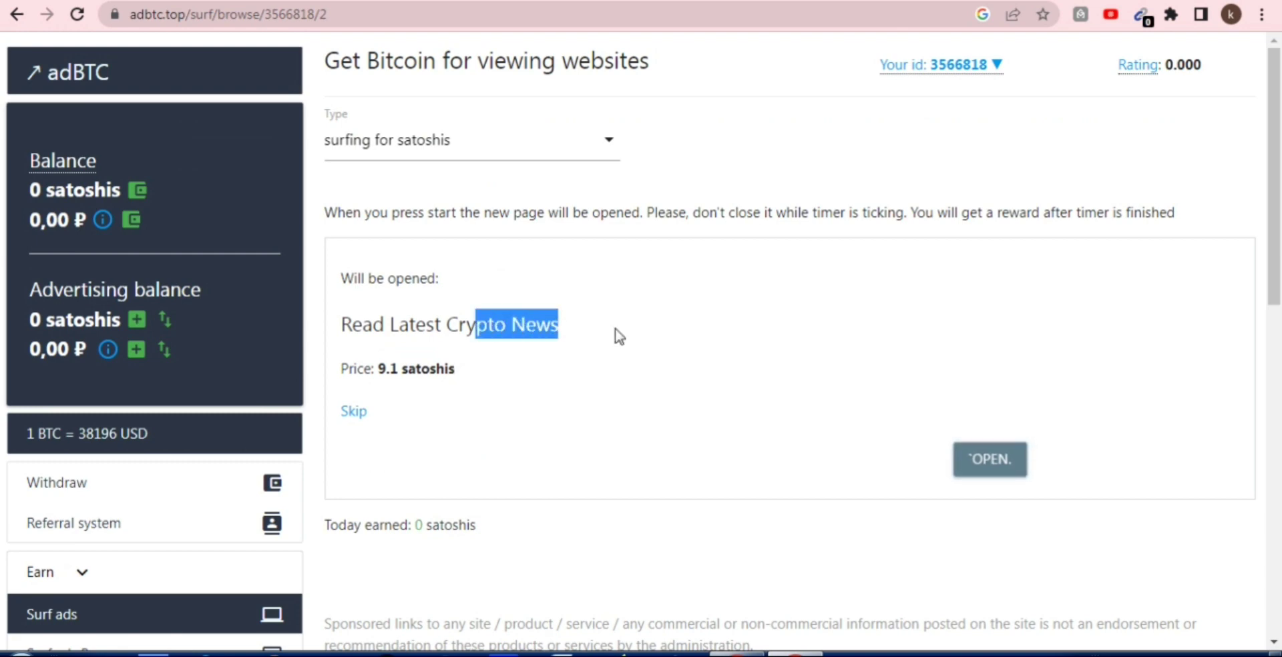
{"action": "left_click", "coordinate": [1010, 462]}
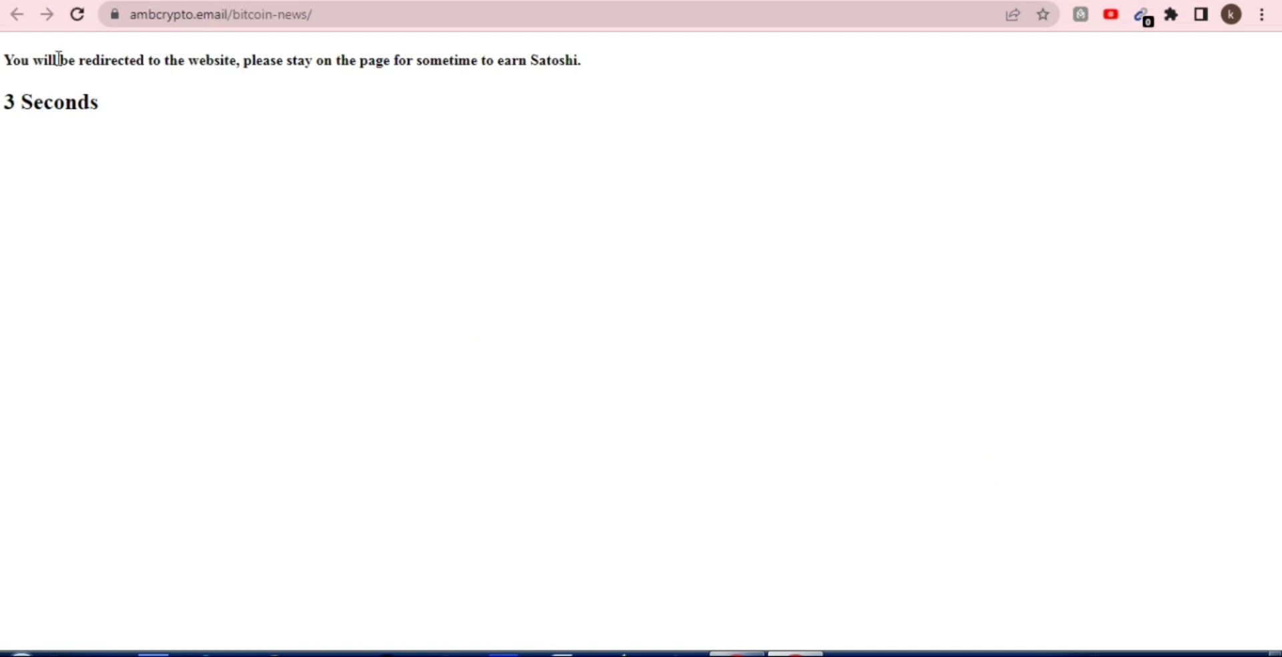
- Check the 2.8 satoshi price, keep 'surfing for satoshis', and open the Free Bitcoin ad
{"action": "left_click_drag", "start_coordinate": [59, 59], "coordinate": [358, 59]}
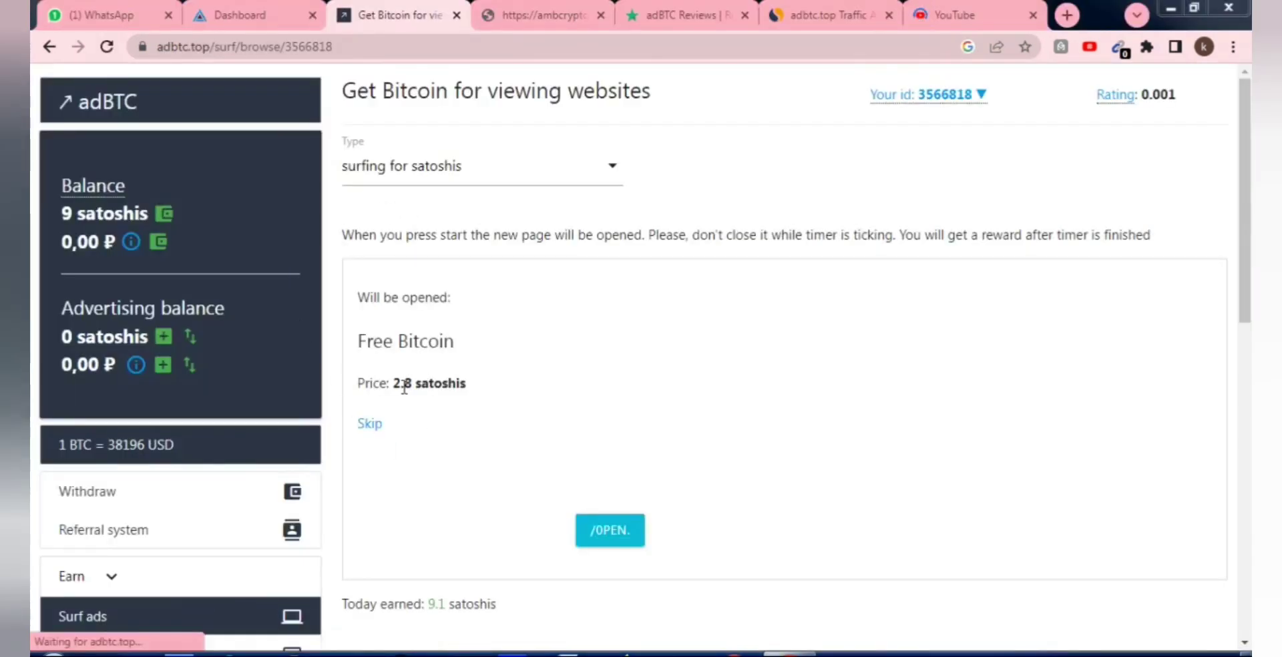
{"action": "double_click", "coordinate": [401, 383]}
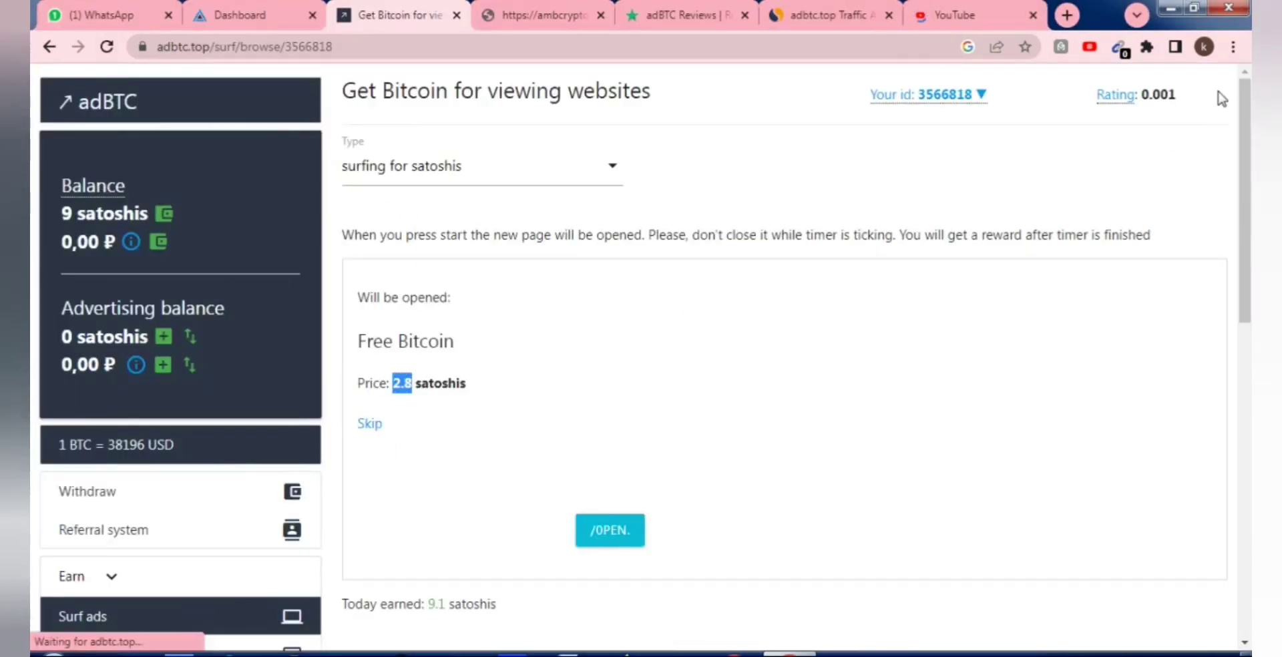
{"action": "left_click_drag", "start_coordinate": [1140, 95], "coordinate": [1177, 94]}
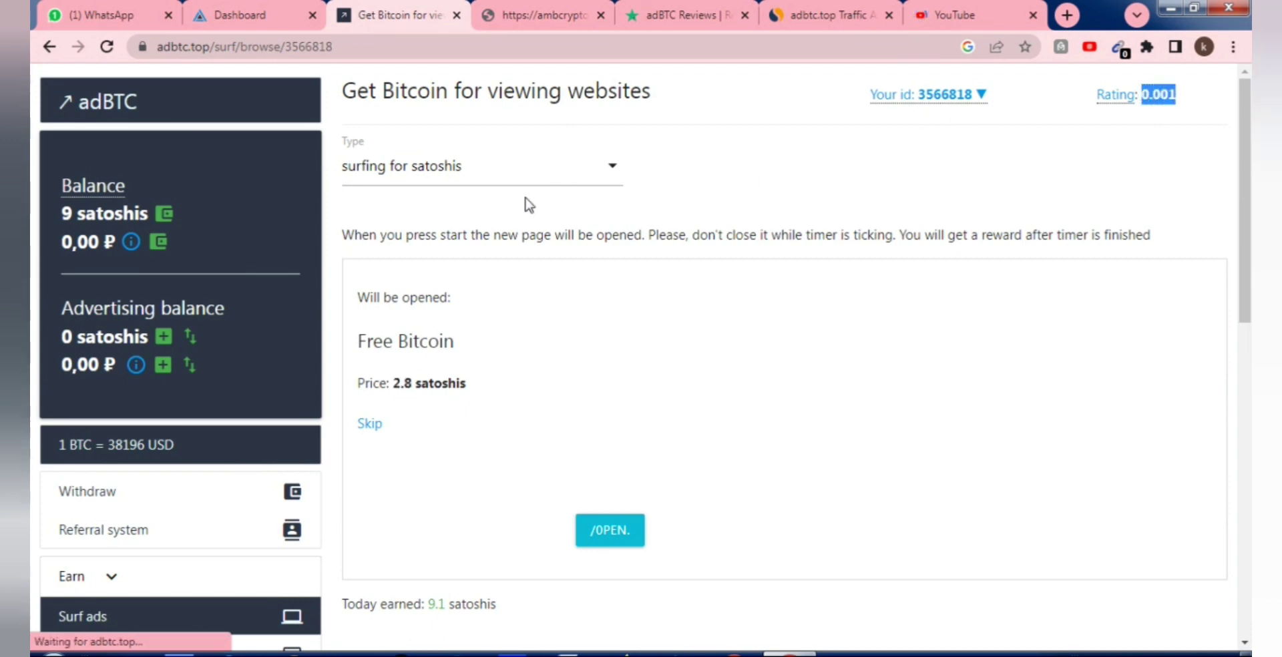
{"action": "left_click", "coordinate": [493, 171]}
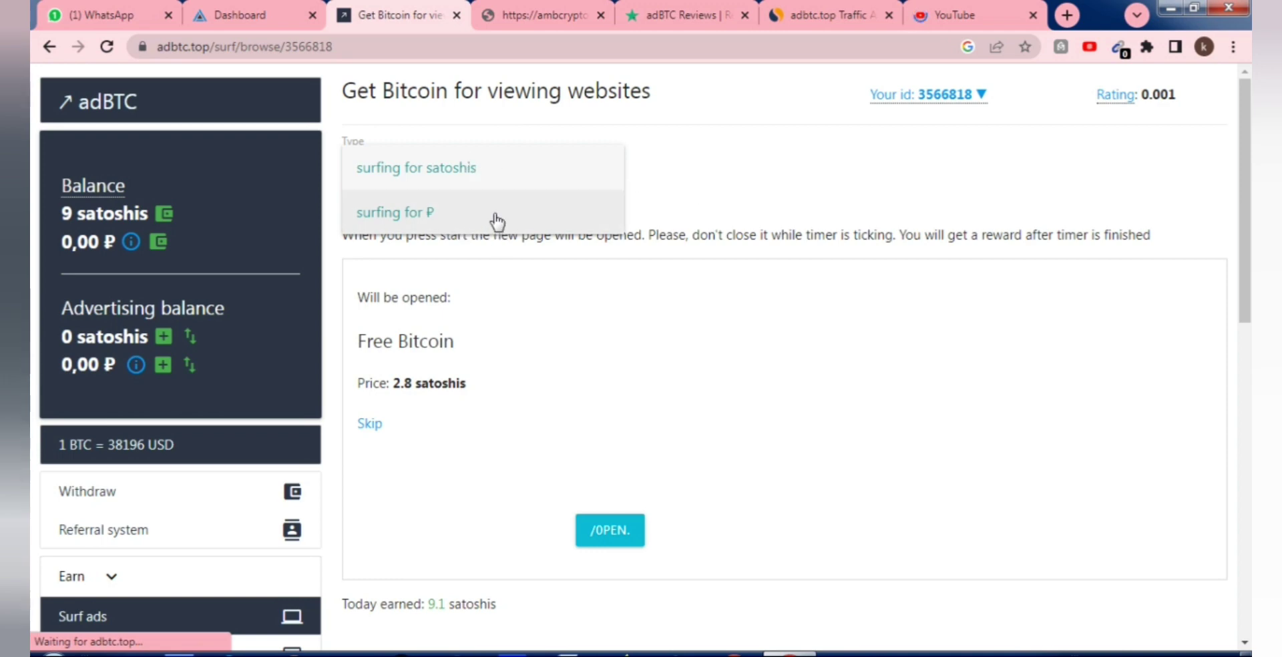
{"action": "left_click", "coordinate": [697, 410]}
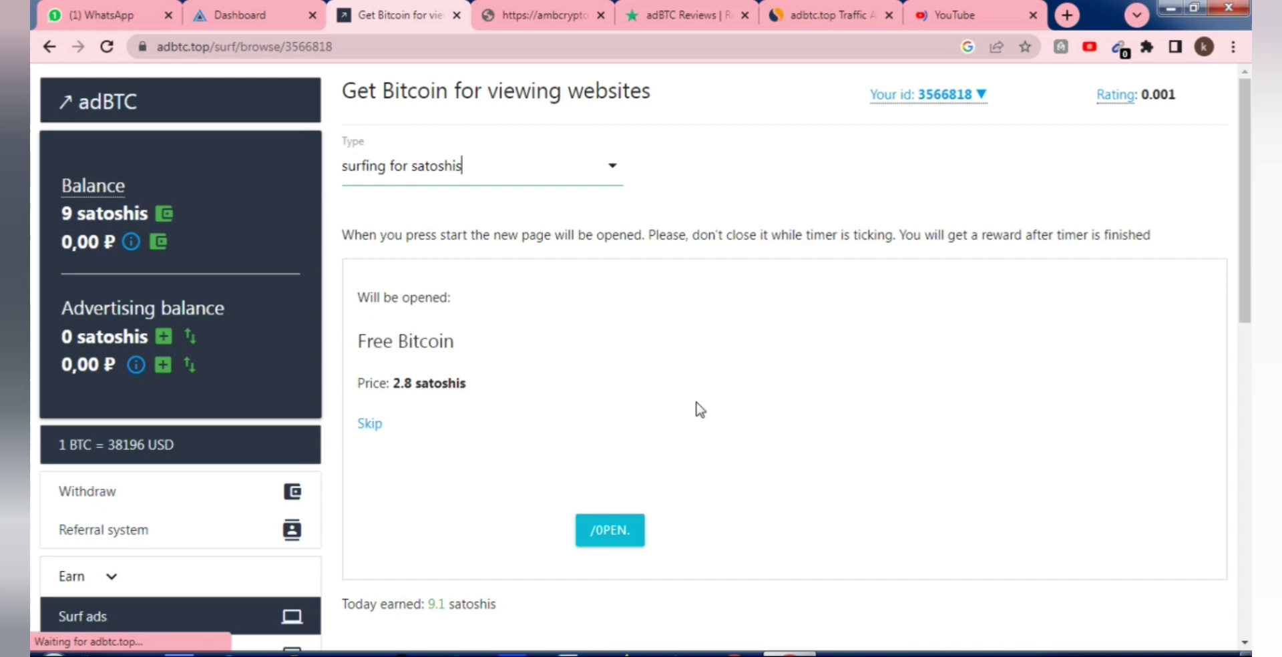
{"action": "left_click", "coordinate": [607, 534]}
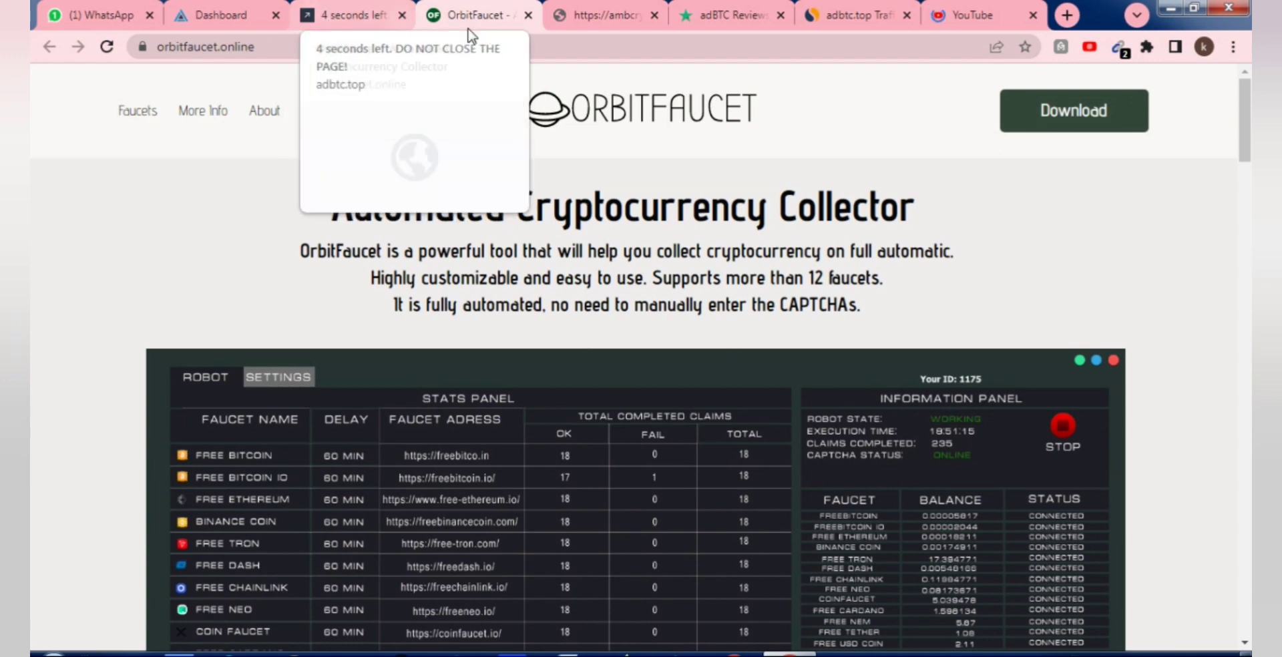
{"action": "left_click_drag", "start_coordinate": [342, 207], "coordinate": [865, 305]}
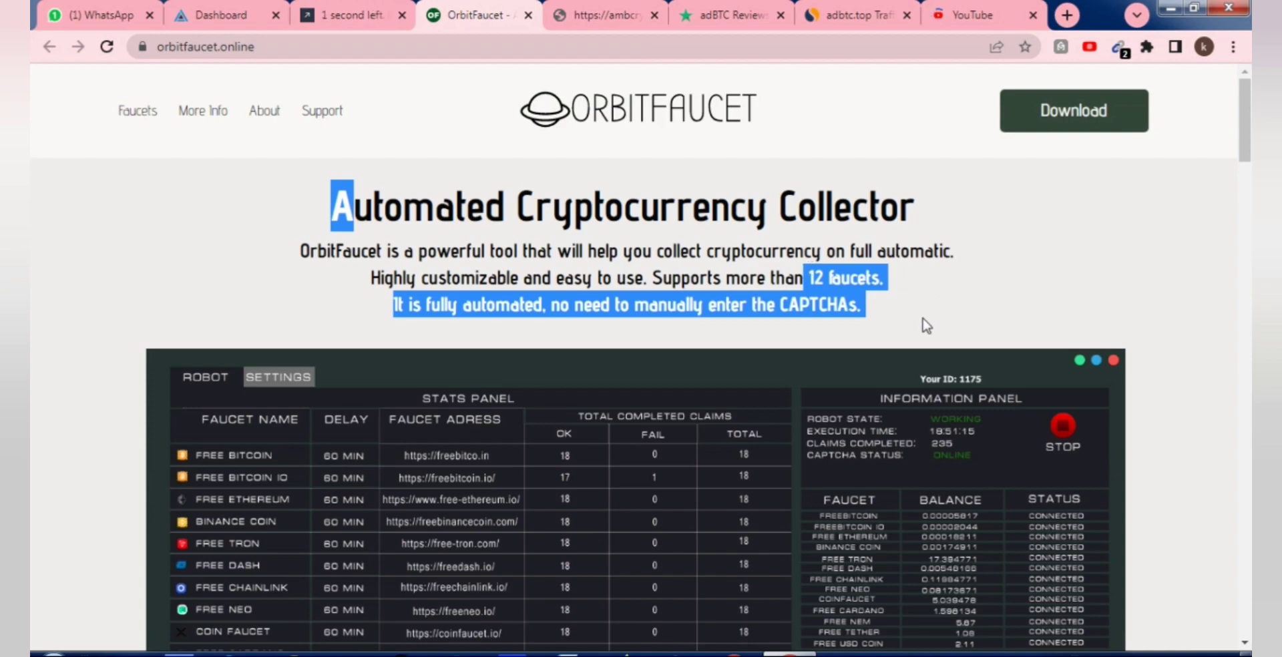
{"action": "scroll", "coordinate": [735, 333], "scroll_direction": "down", "scroll_amount": 15}
{"action": "scroll", "coordinate": [719, 354], "scroll_direction": "down", "scroll_amount": 15}
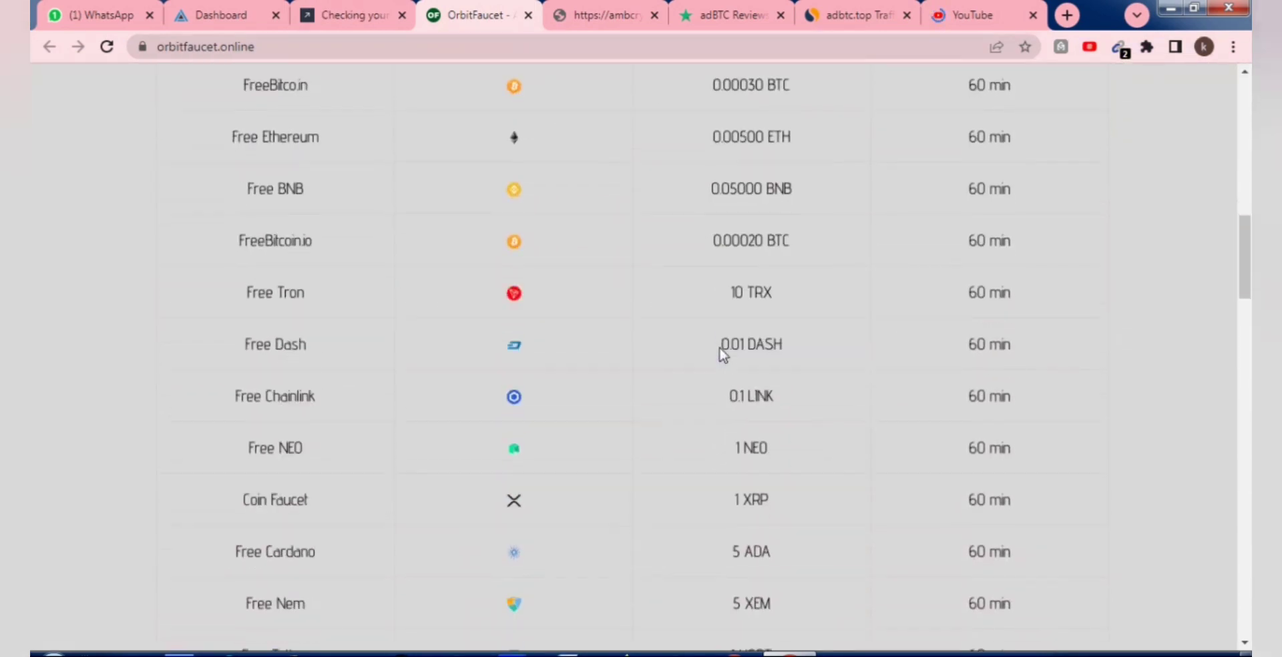
{"action": "scroll", "coordinate": [718, 363], "scroll_direction": "up", "scroll_amount": 20}
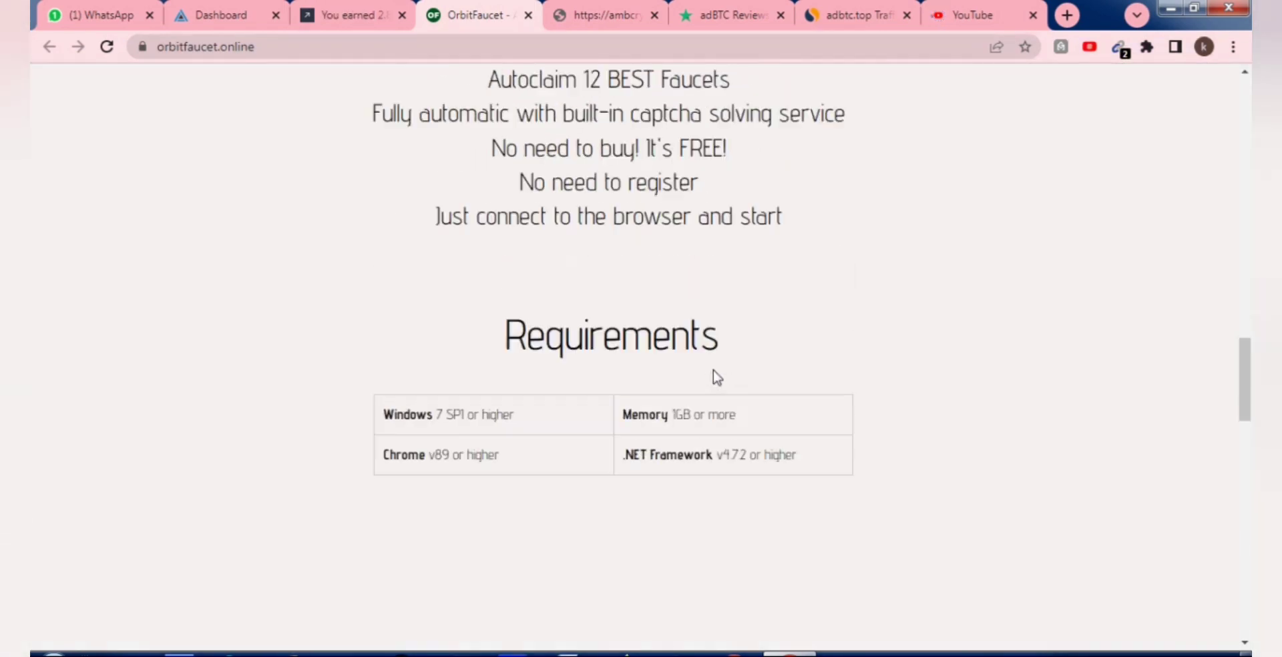
{"action": "scroll", "coordinate": [713, 382], "scroll_direction": "up", "scroll_amount": 2}
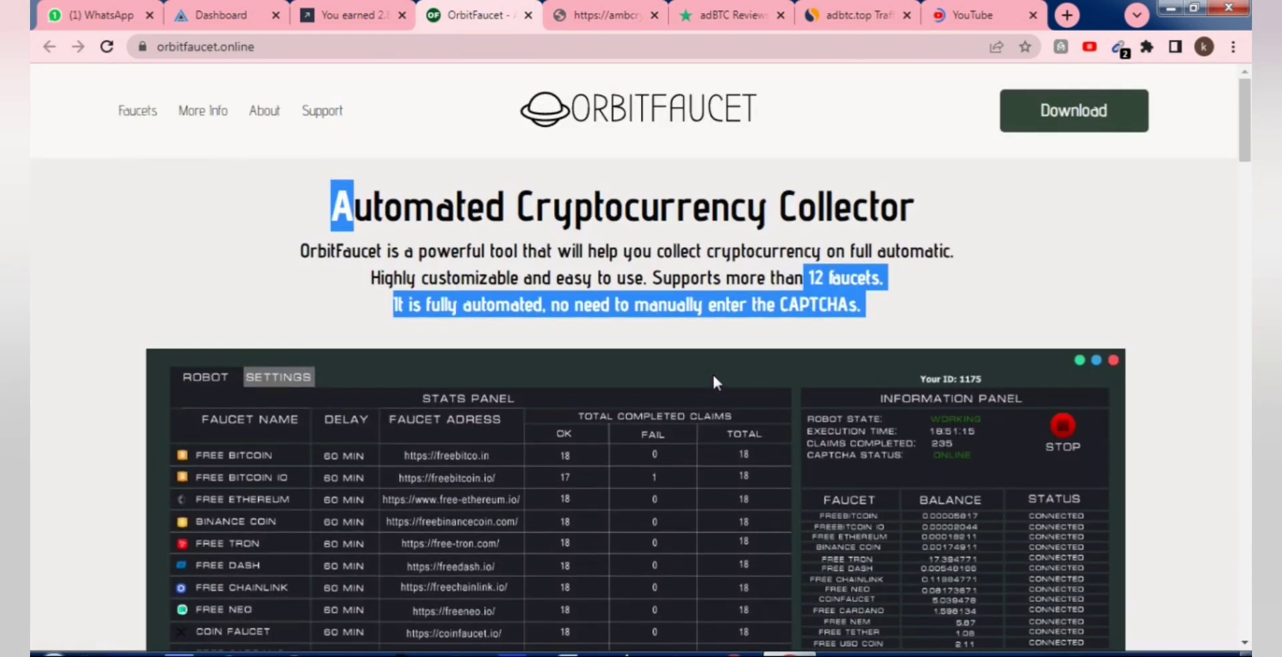
- Back in adBTC, check the 11-satoshi and 0,00 ₽ balances, then open the rouble withdrawal page
{"action": "left_click", "coordinate": [340, 20]}
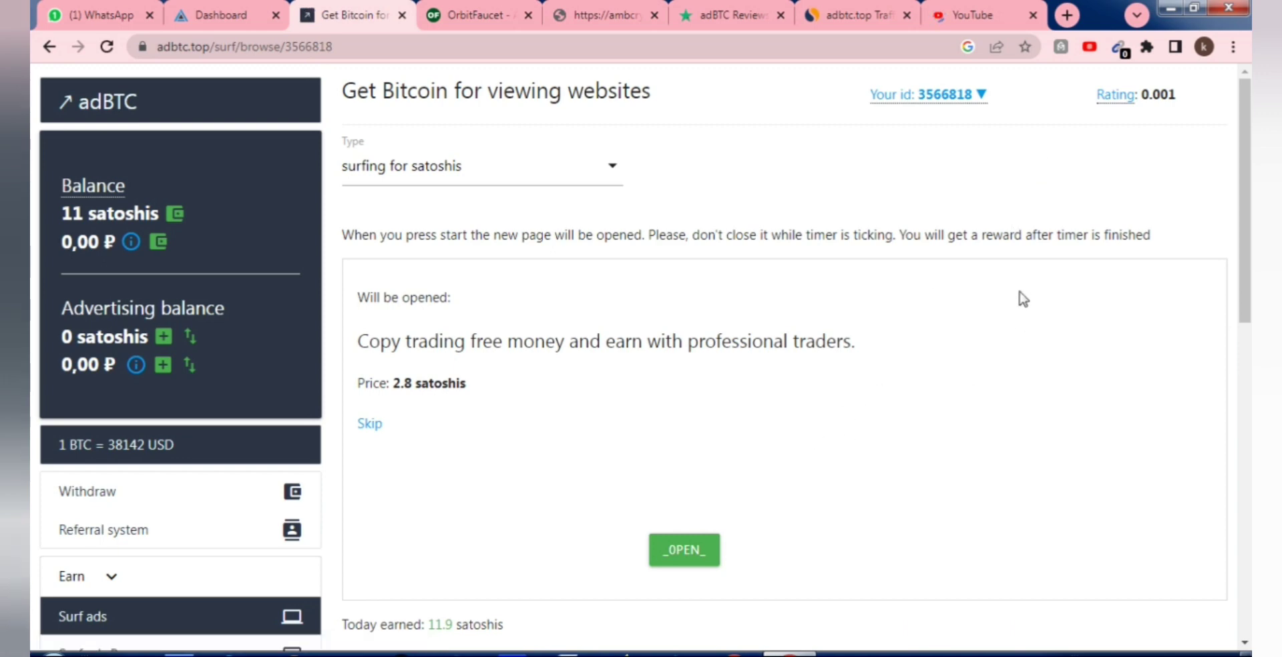
{"action": "left_click_drag", "start_coordinate": [58, 215], "coordinate": [166, 215]}
{"action": "left_click_drag", "start_coordinate": [61, 242], "coordinate": [123, 247]}
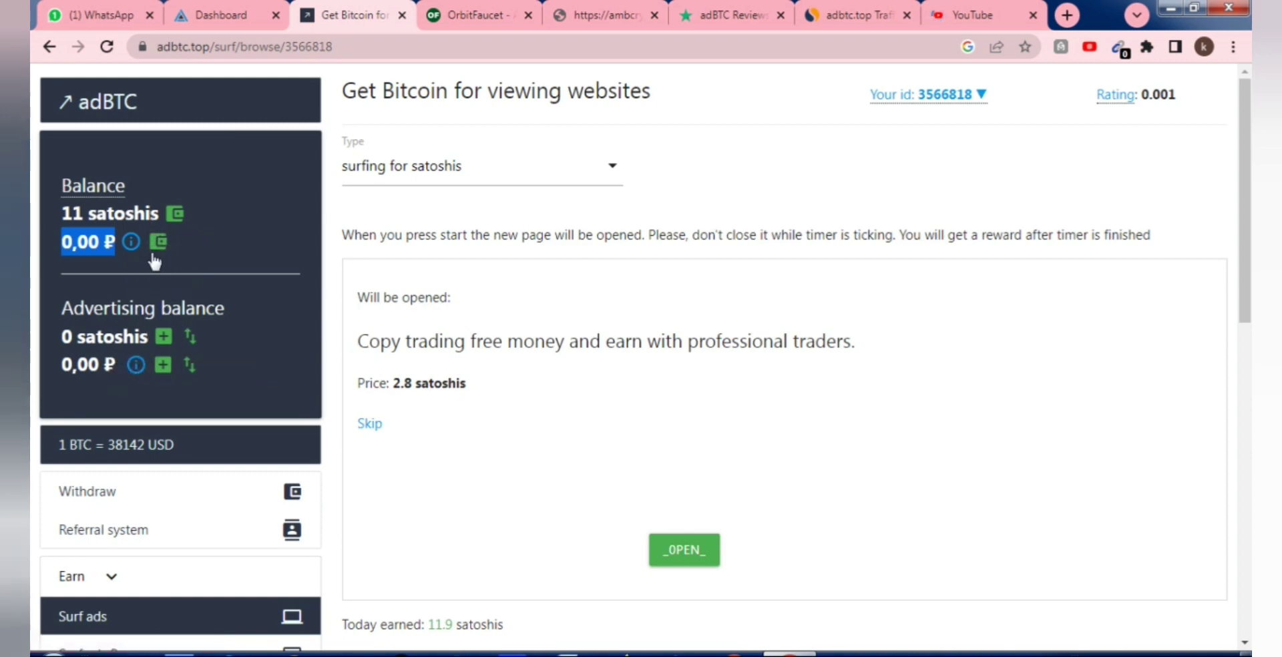
{"action": "left_click", "coordinate": [175, 214]}
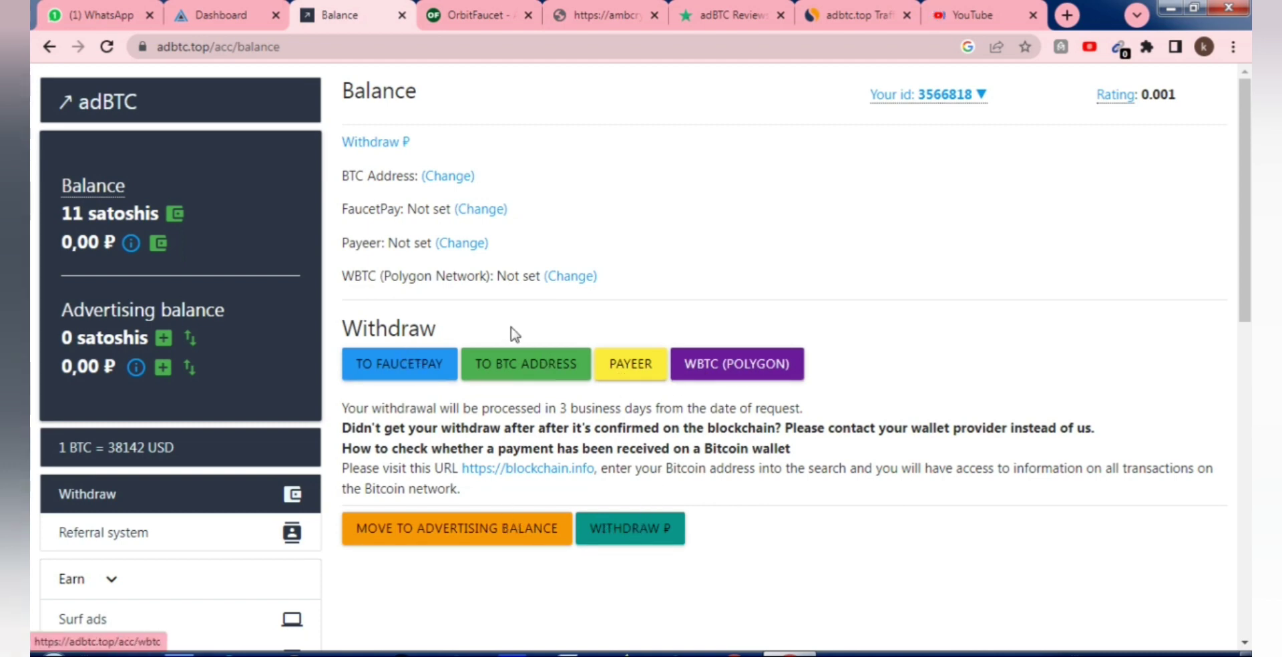
{"action": "left_click", "coordinate": [157, 244]}
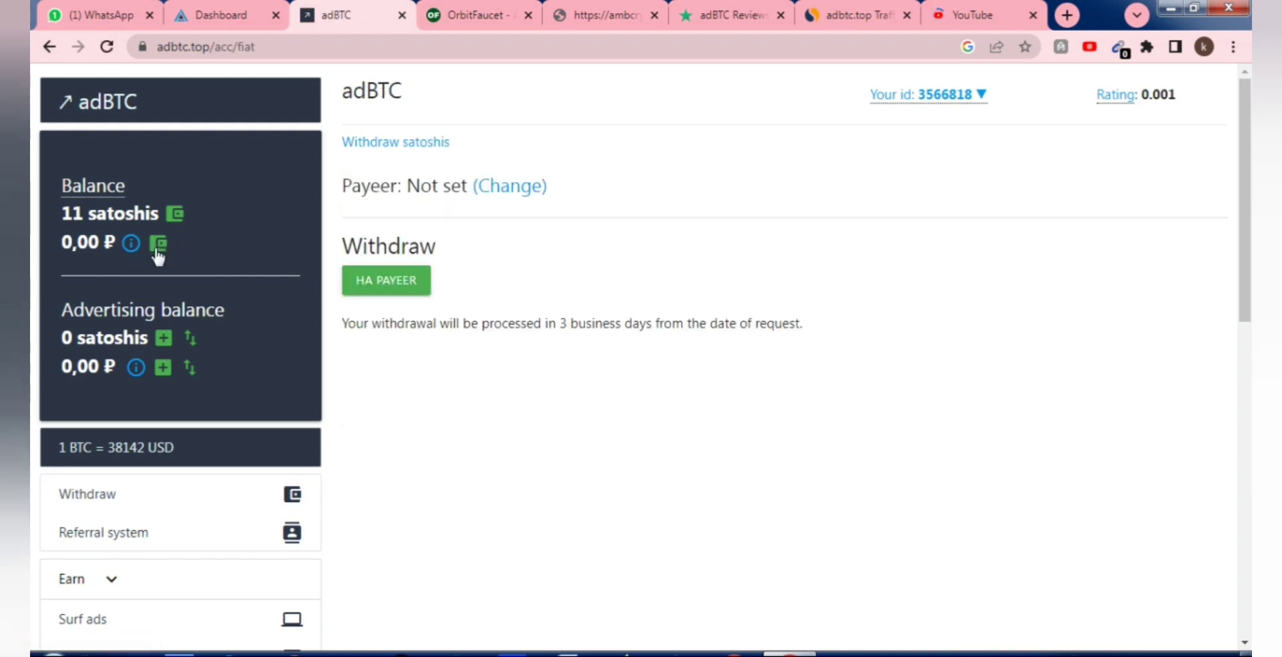
- Transfer 11 satoshis to the advertising balance, confirming the main balance drops to 0
{"action": "left_click", "coordinate": [189, 337]}
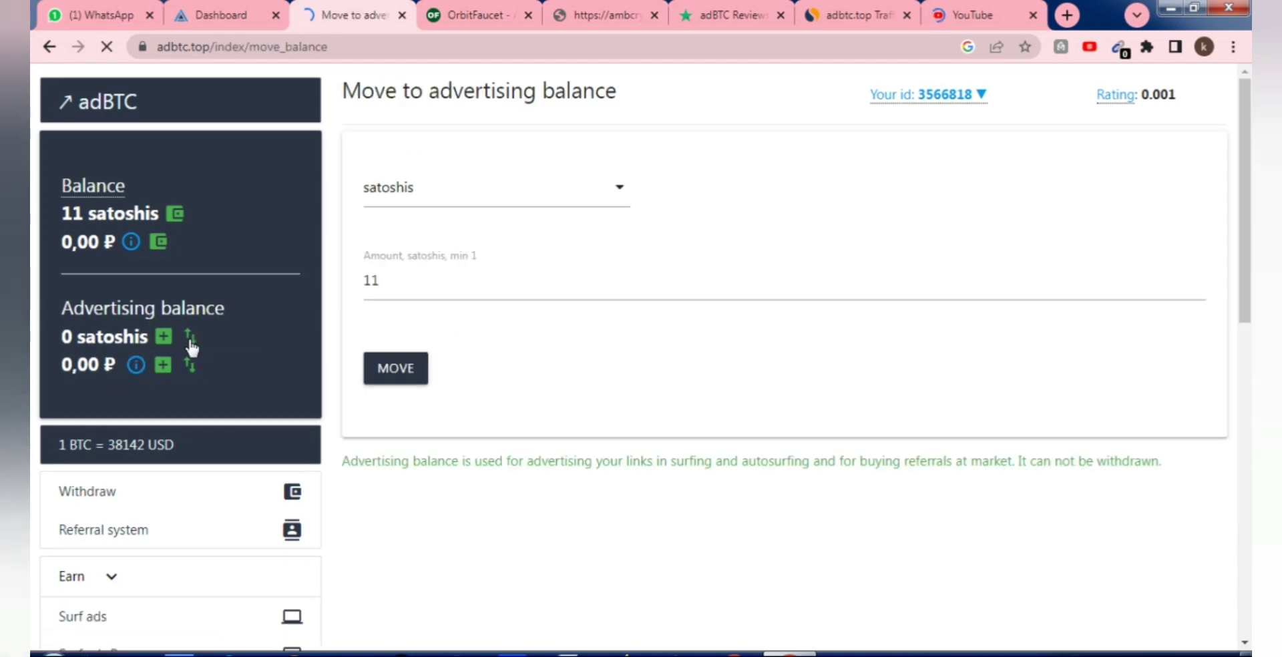
{"action": "left_click", "coordinate": [414, 282]}
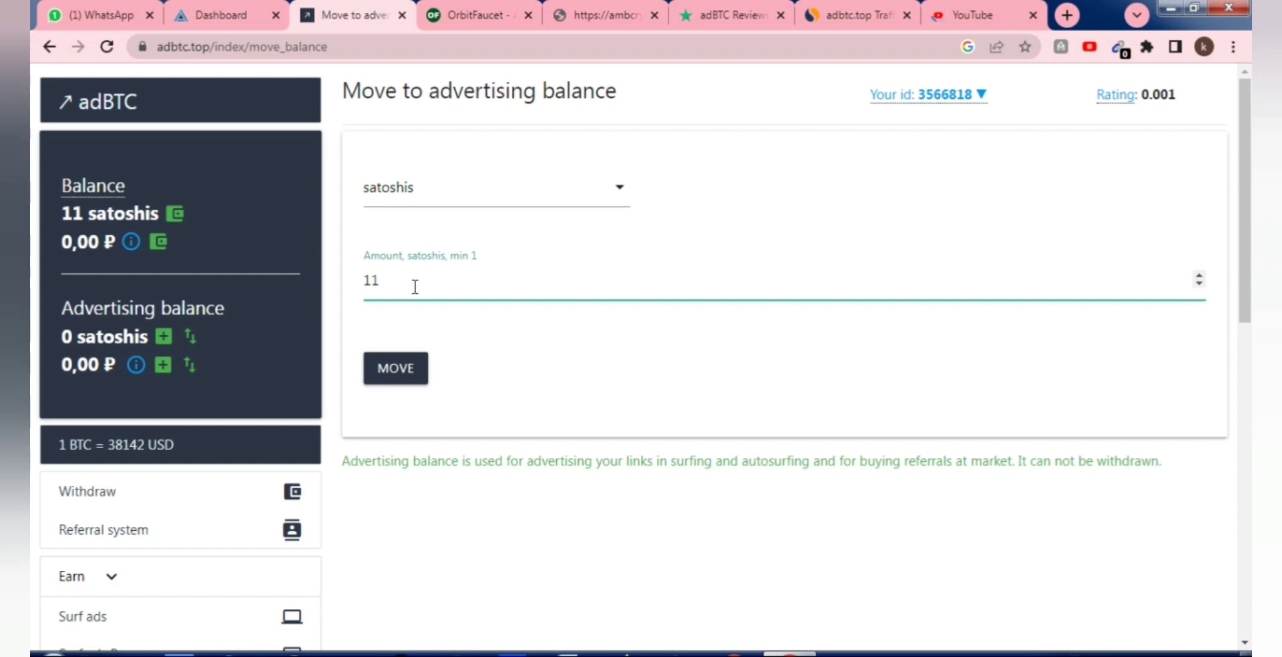
{"action": "left_click", "coordinate": [446, 194]}
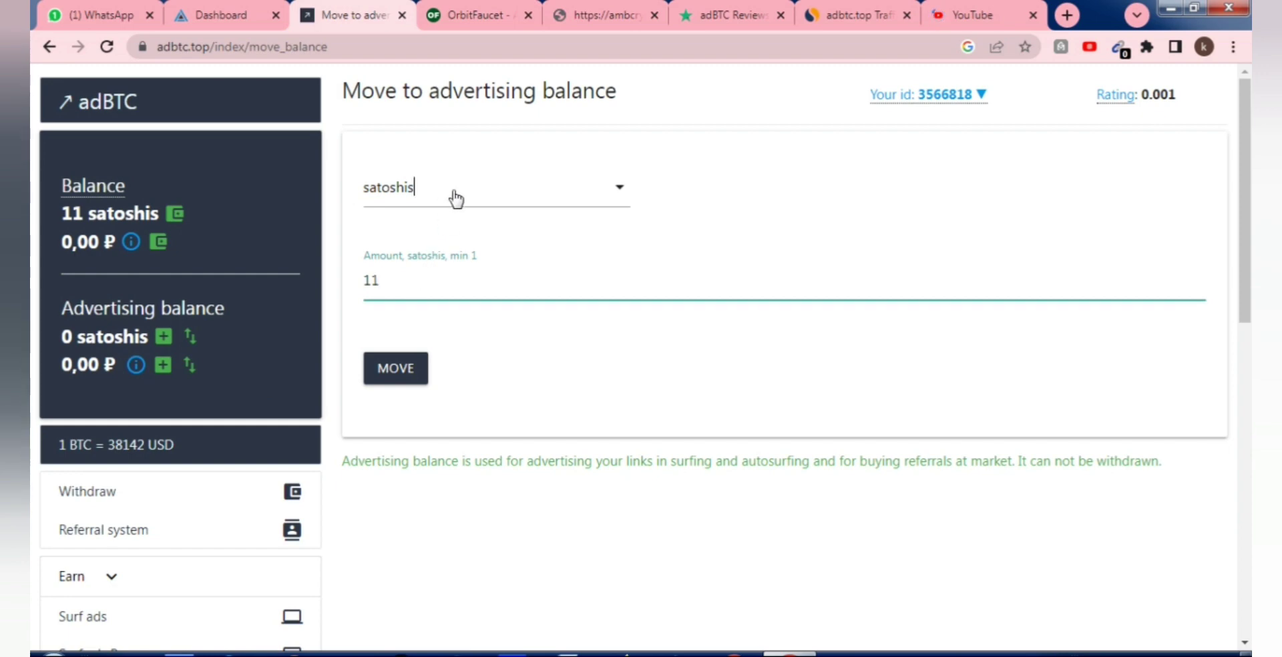
{"action": "left_click", "coordinate": [755, 232]}
{"action": "left_click", "coordinate": [394, 368]}
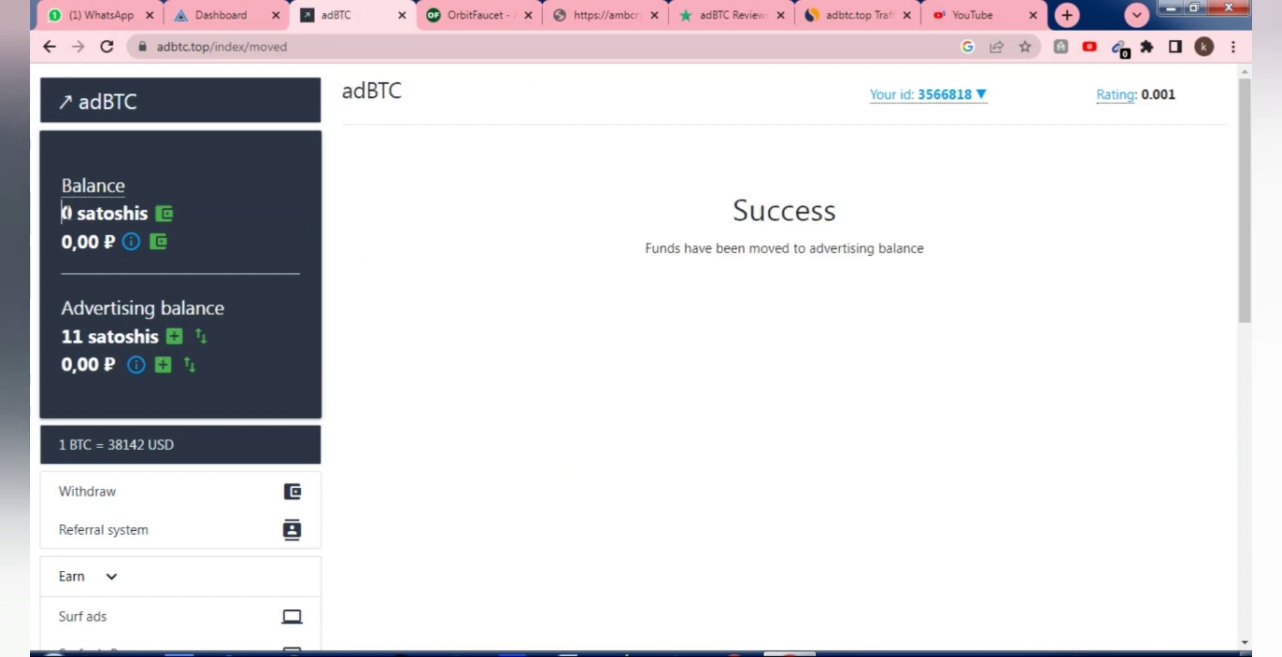
{"action": "left_click_drag", "start_coordinate": [111, 220], "coordinate": [103, 215]}
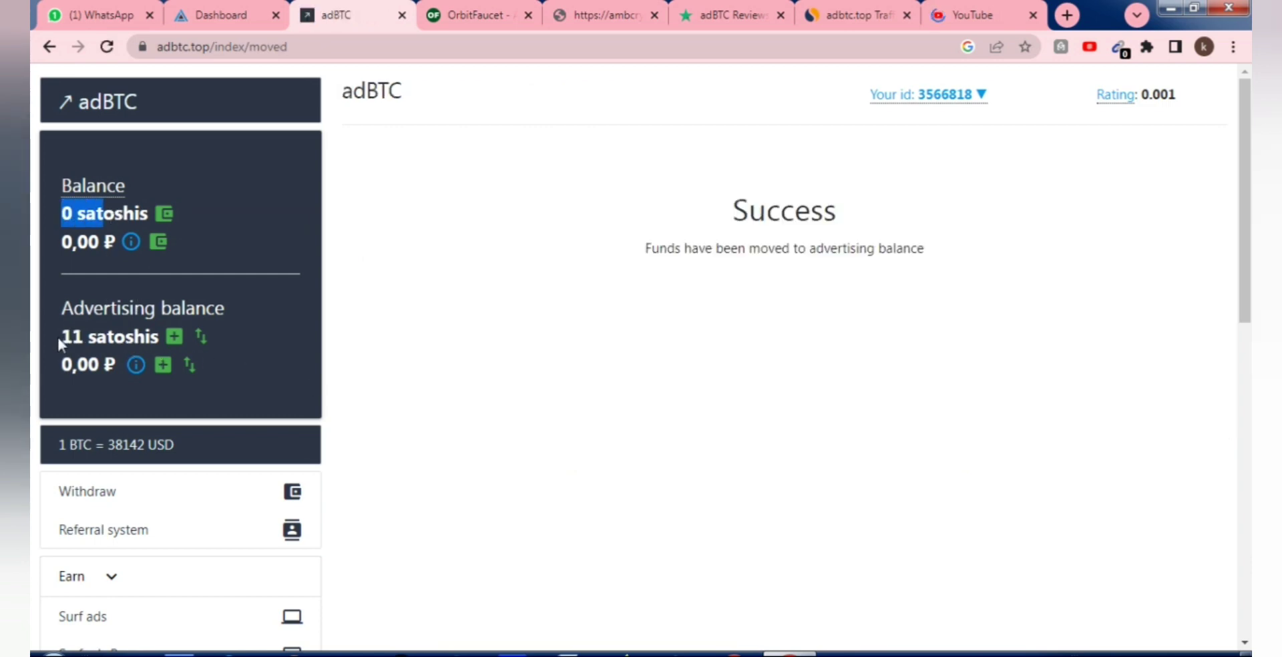
{"action": "left_click_drag", "start_coordinate": [58, 334], "coordinate": [87, 335]}
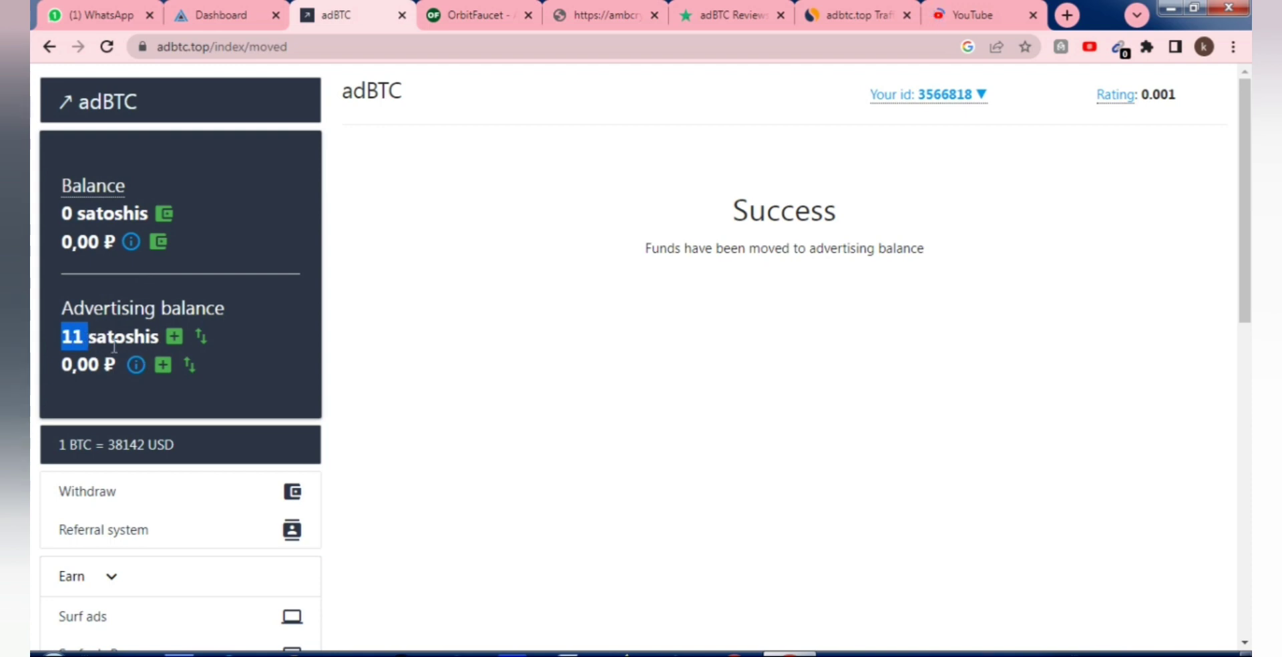
{"action": "scroll", "coordinate": [178, 397], "scroll_direction": "down", "scroll_amount": 3}
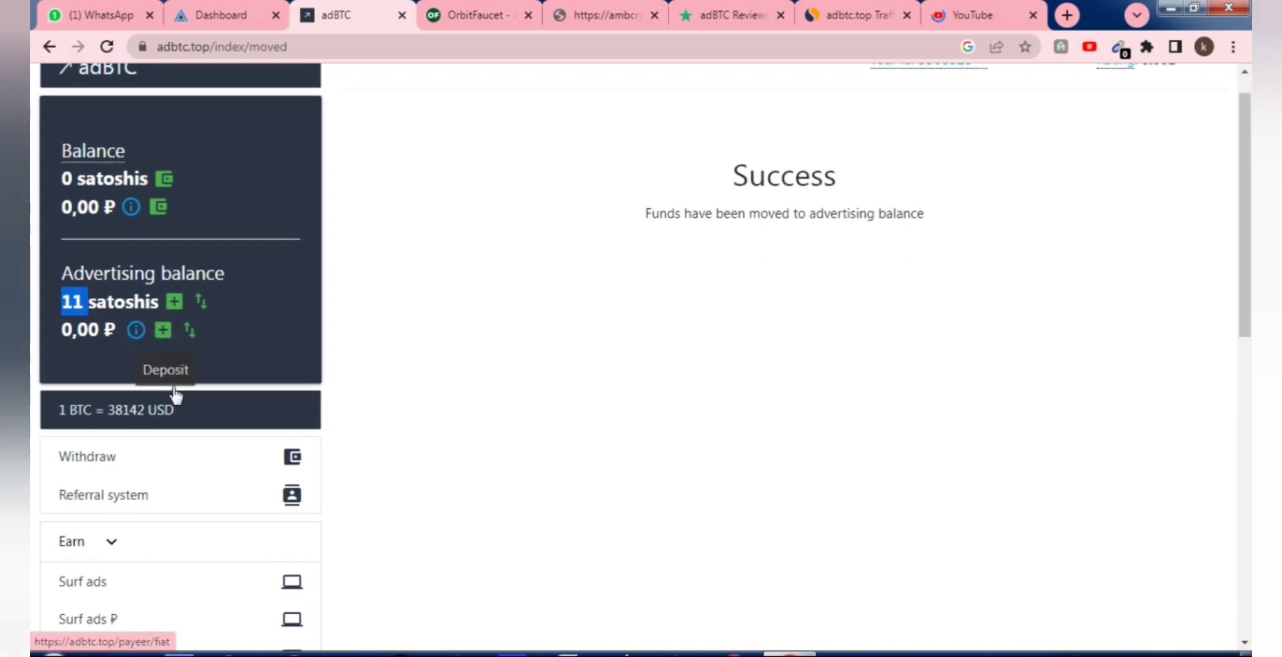
{"action": "scroll", "coordinate": [179, 399], "scroll_direction": "up", "scroll_amount": 3}
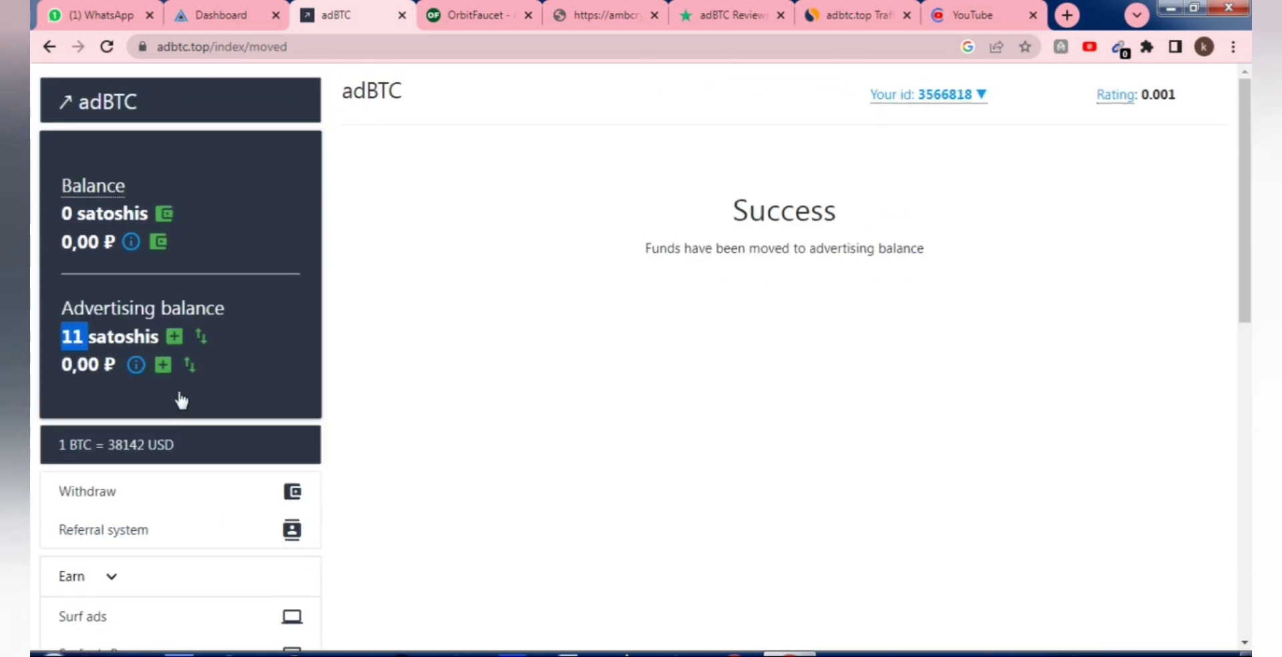
- Go from the advertising balance deposit page to Surf ads and start a new surfing ad
{"action": "left_click", "coordinate": [173, 337]}
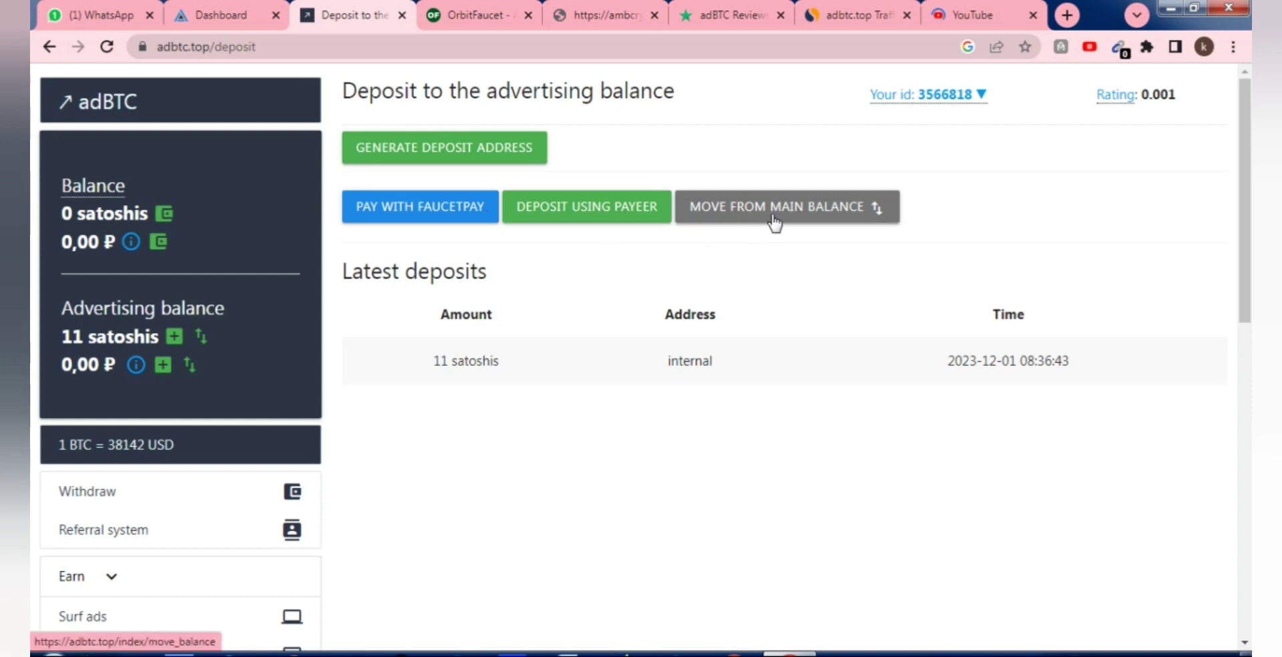
{"action": "scroll", "coordinate": [718, 400], "scroll_direction": "down", "scroll_amount": 3}
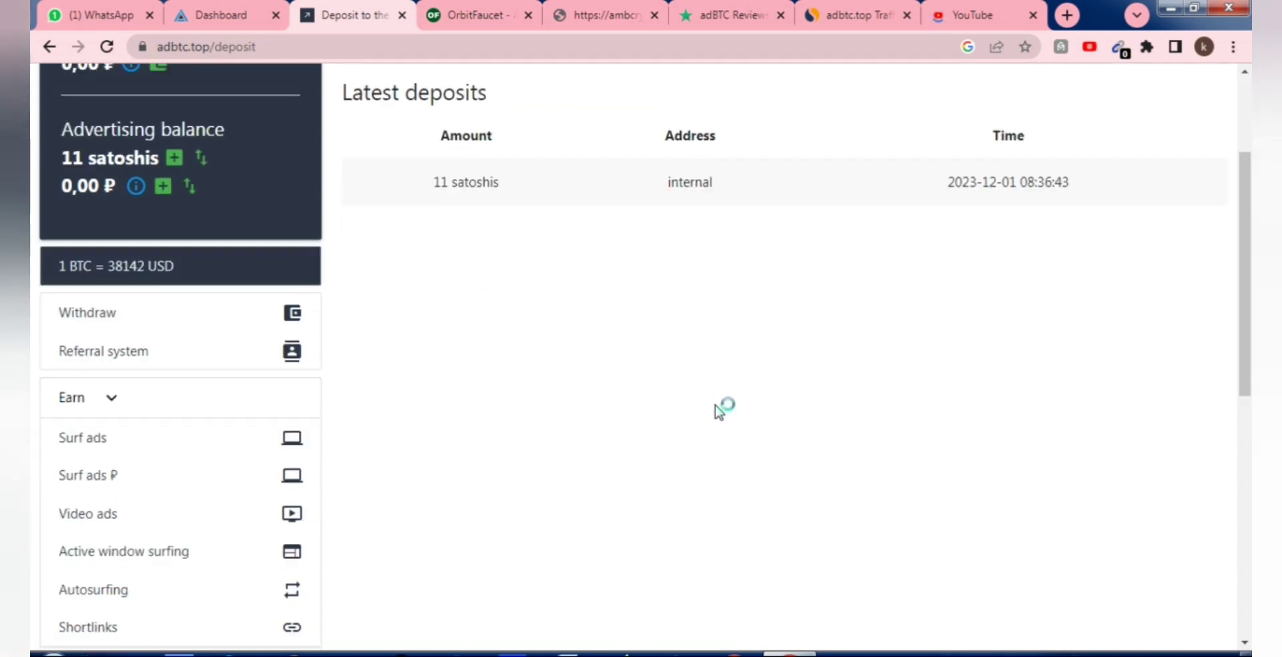
{"action": "scroll", "coordinate": [238, 339], "scroll_direction": "up", "scroll_amount": 3}
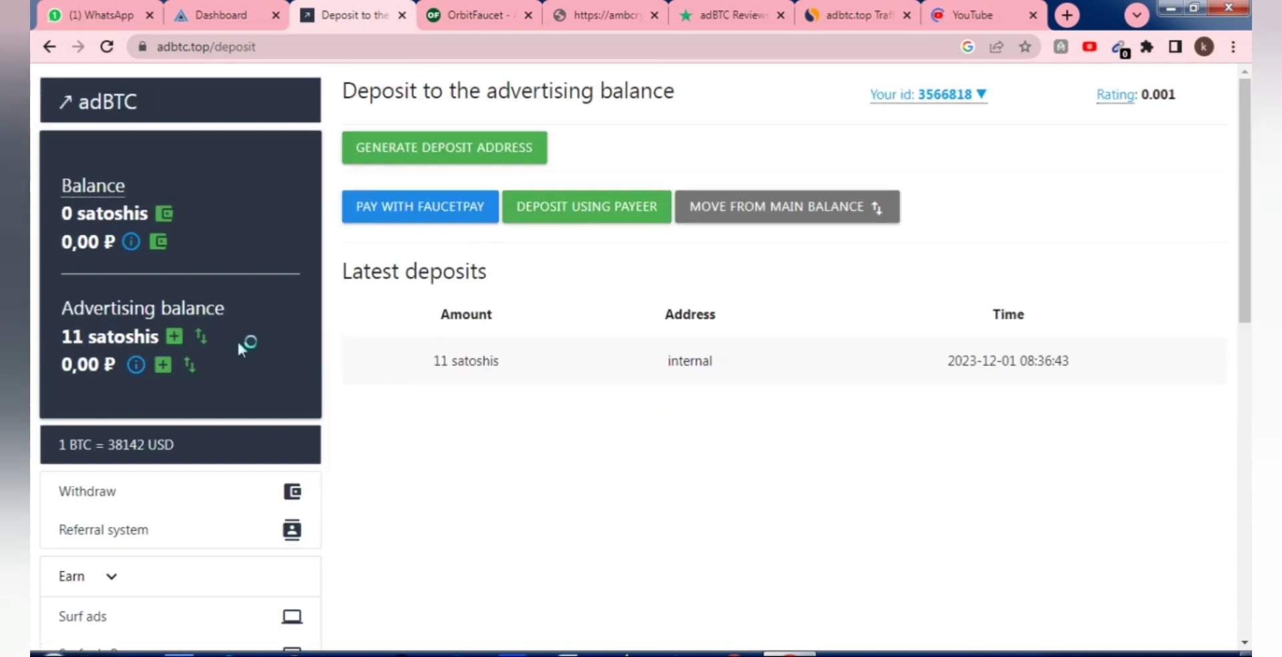
{"action": "scroll", "coordinate": [100, 373], "scroll_direction": "down", "scroll_amount": 3}
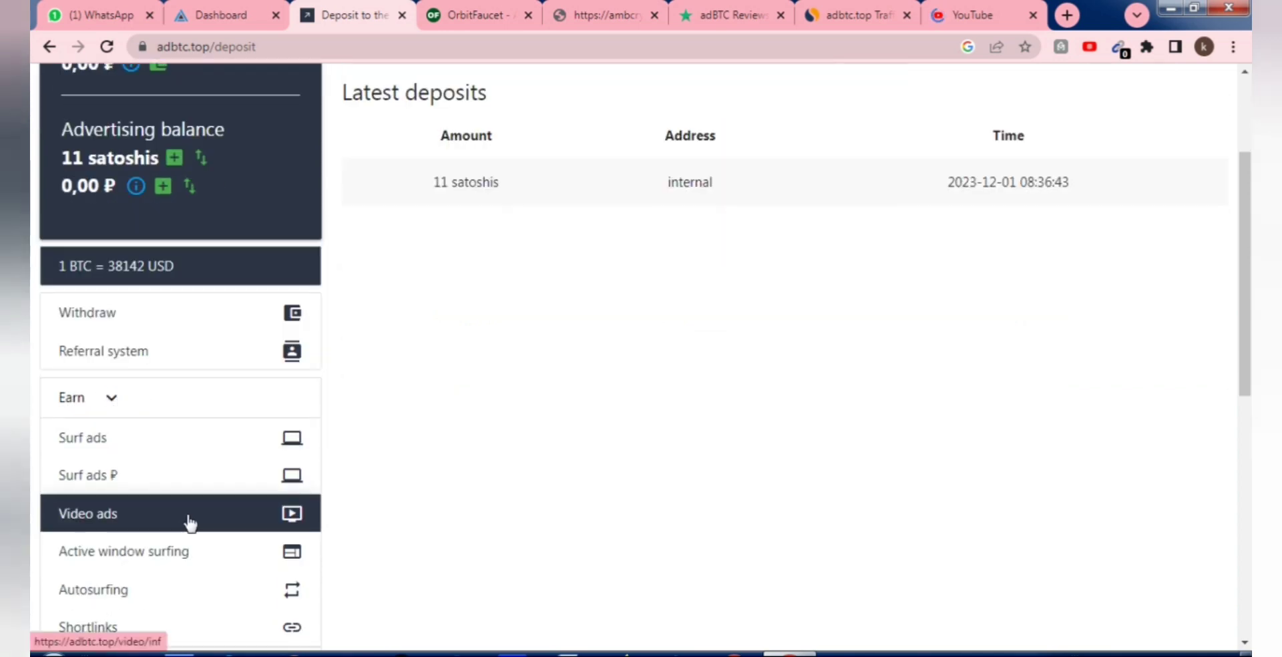
{"action": "scroll", "coordinate": [180, 454], "scroll_direction": "down", "scroll_amount": 2}
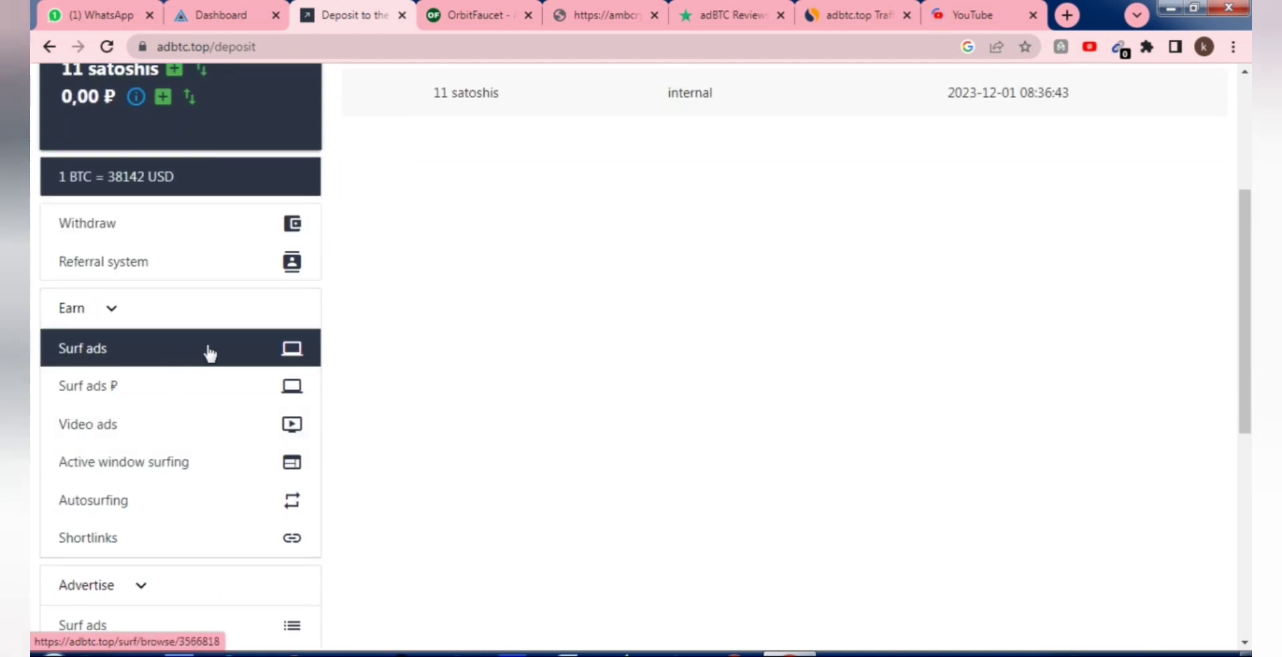
{"action": "scroll", "coordinate": [203, 387], "scroll_direction": "down", "scroll_amount": 3}
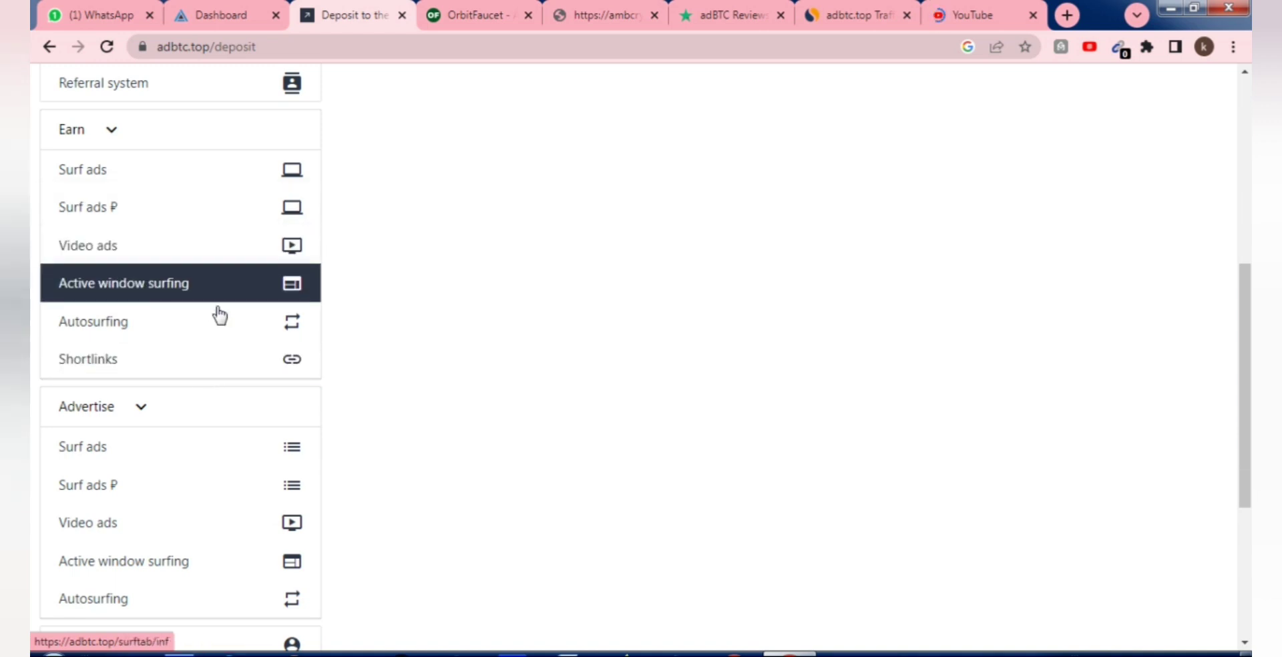
{"action": "left_click", "coordinate": [123, 459]}
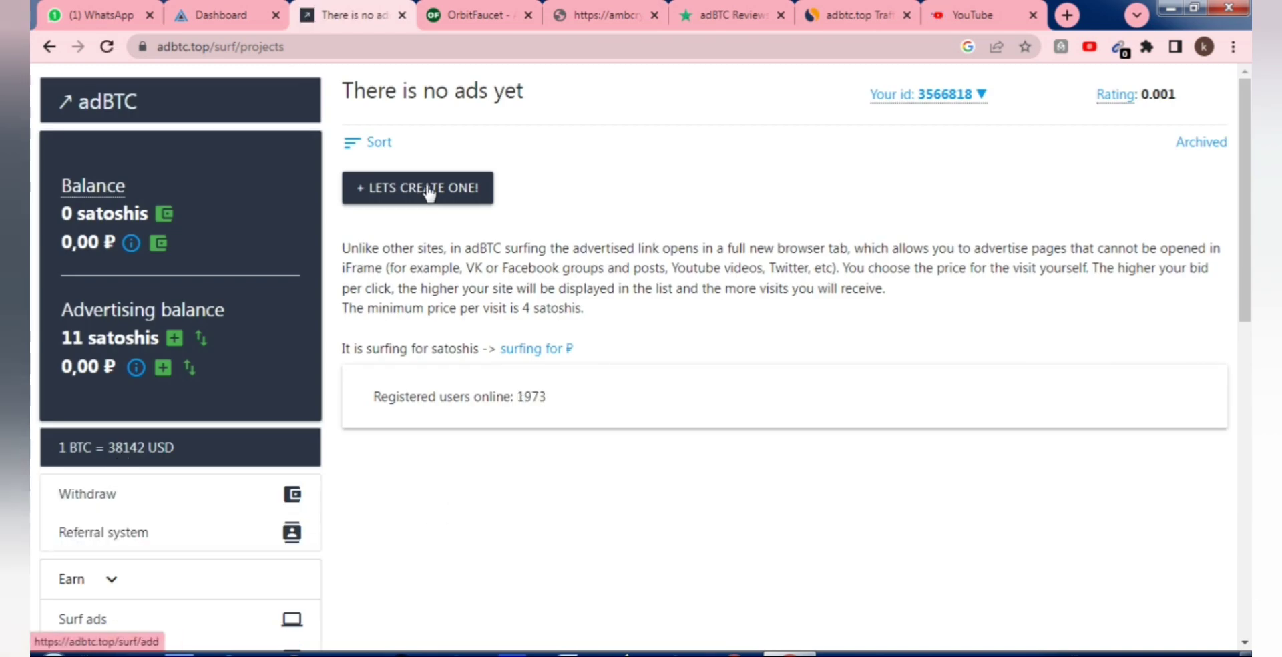
{"action": "left_click", "coordinate": [431, 189]}
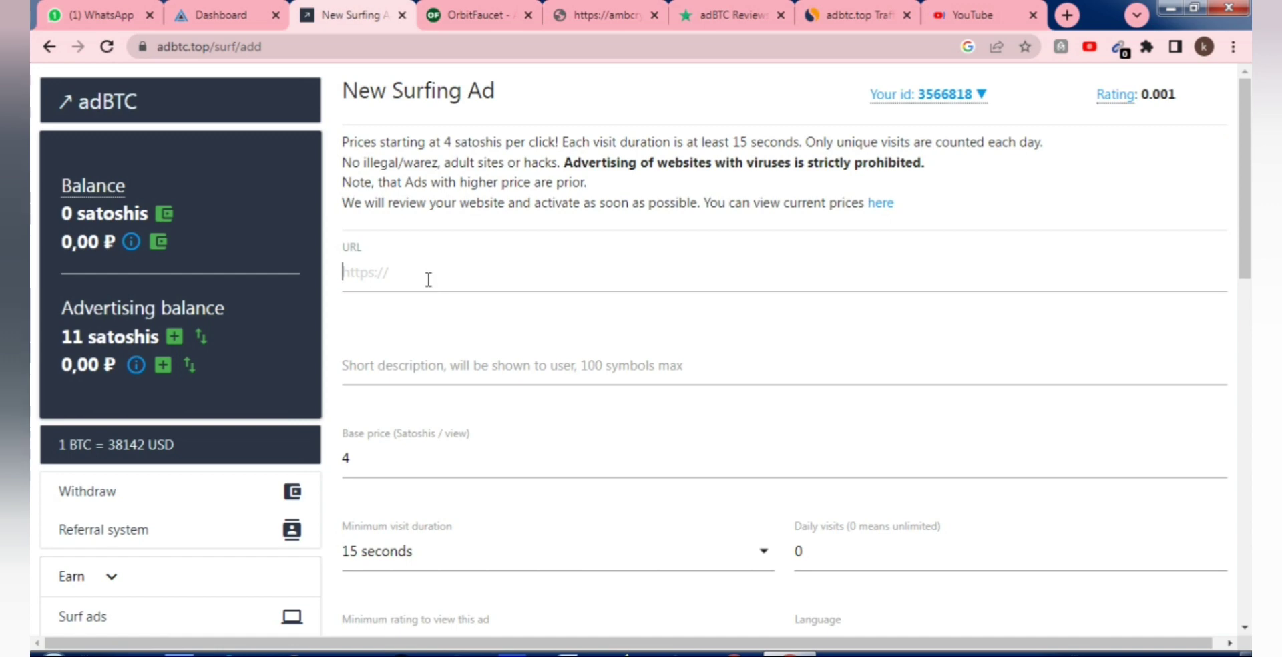
- In the AdBlueMedia dashboard, open the All Offers list under Offers
{"action": "left_click", "coordinate": [230, 12]}
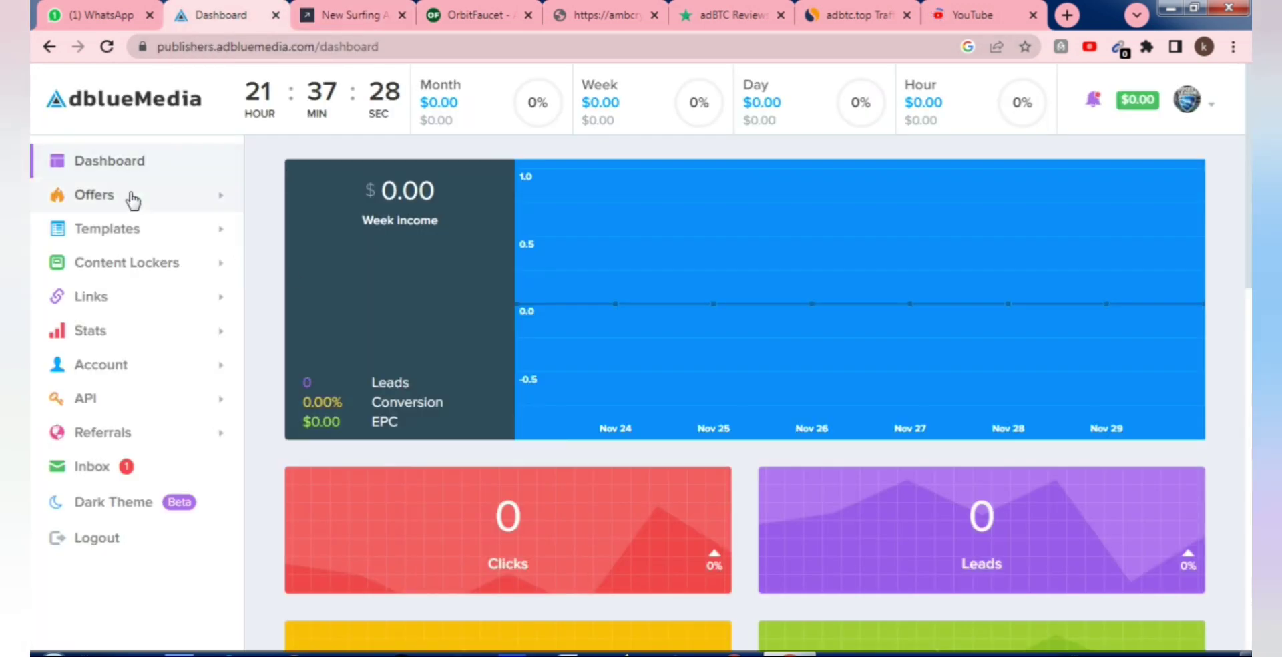
{"action": "left_click", "coordinate": [217, 48]}
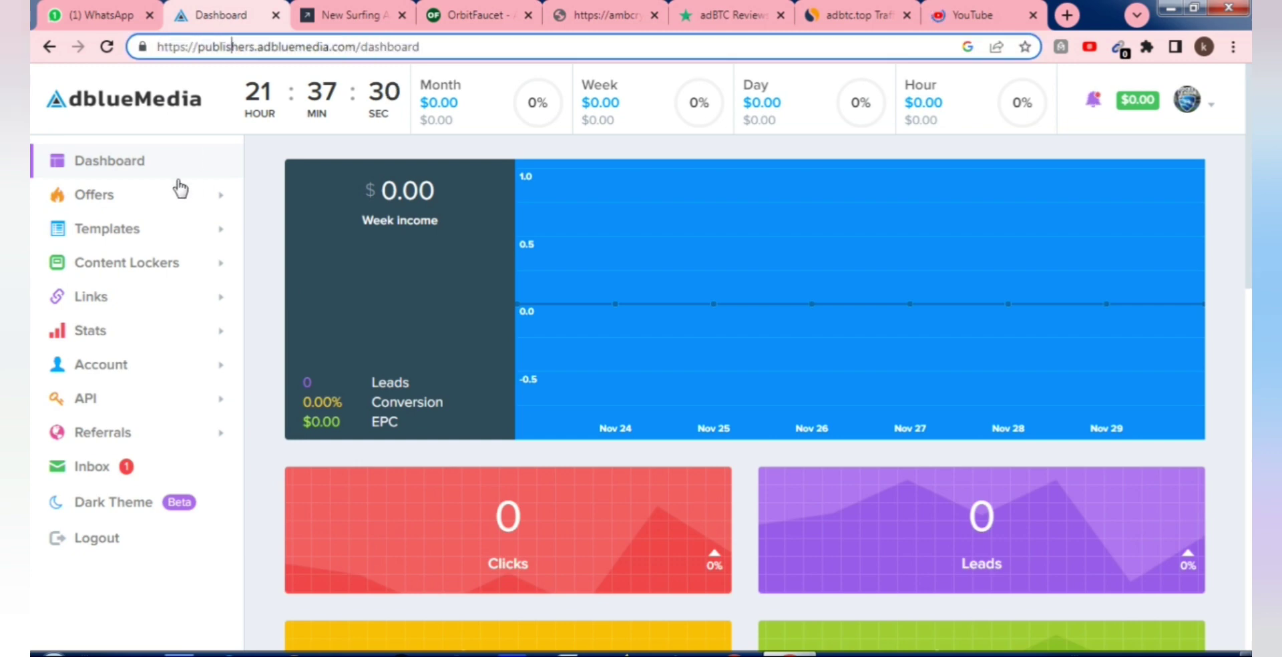
{"action": "left_click", "coordinate": [147, 199]}
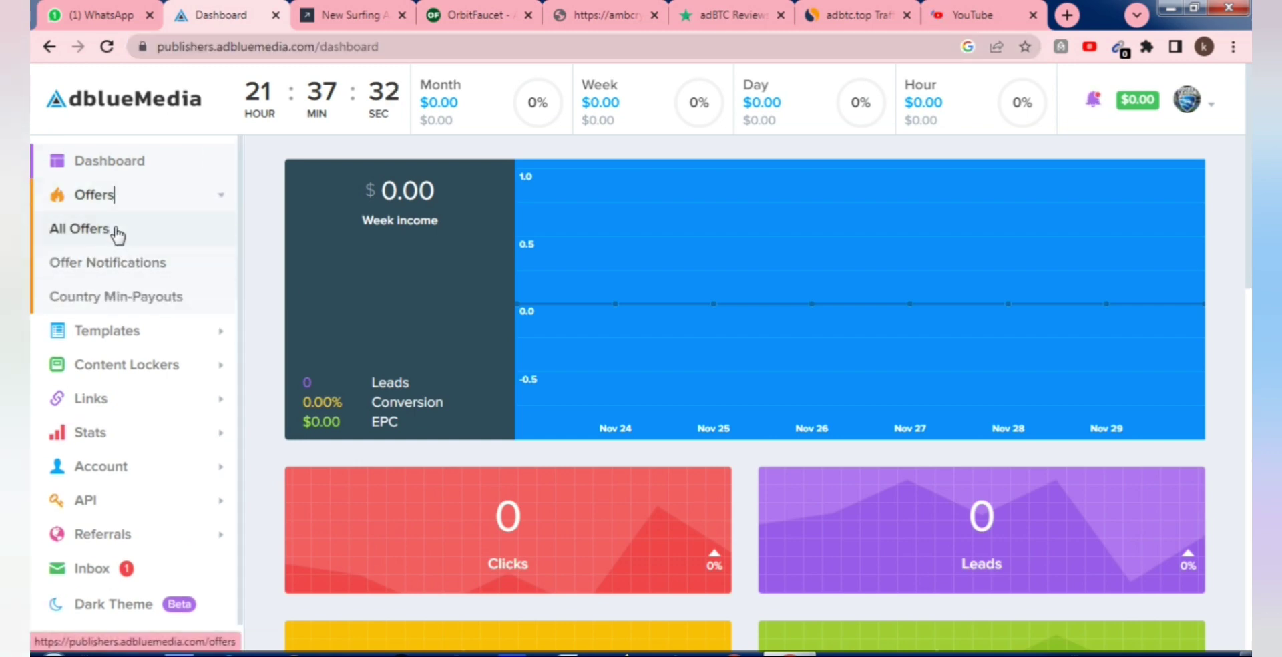
{"action": "left_click", "coordinate": [117, 234]}
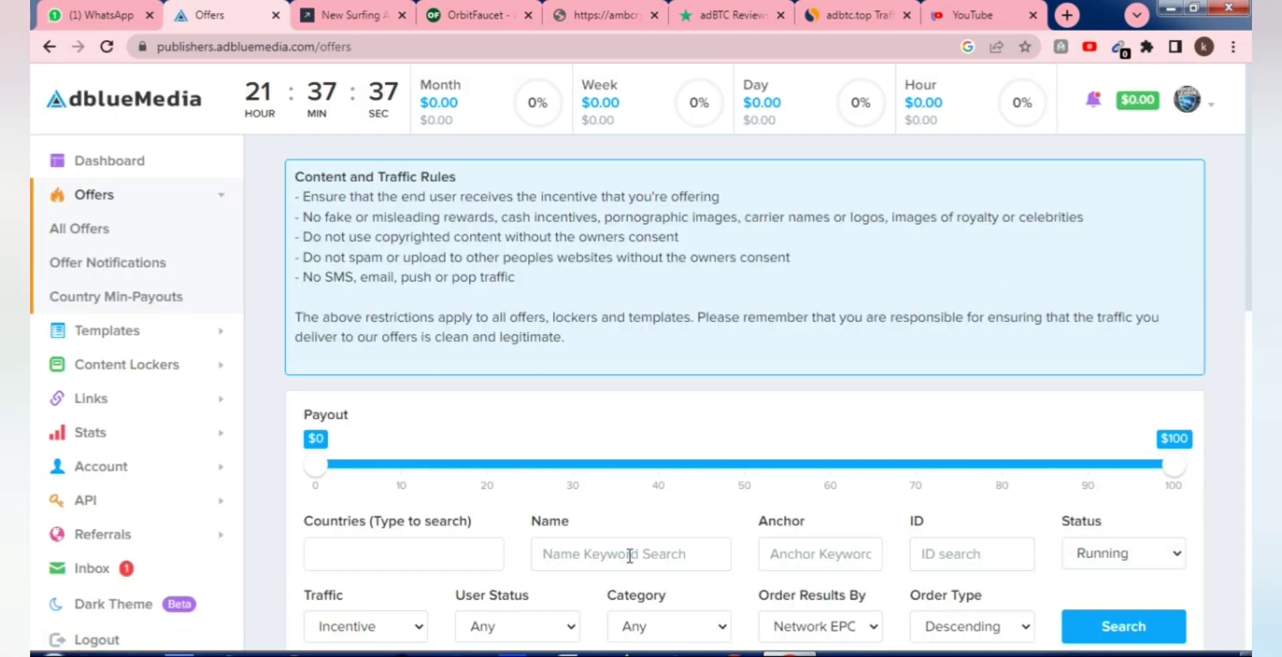
{"action": "scroll", "coordinate": [628, 538], "scroll_direction": "down", "scroll_amount": 8}
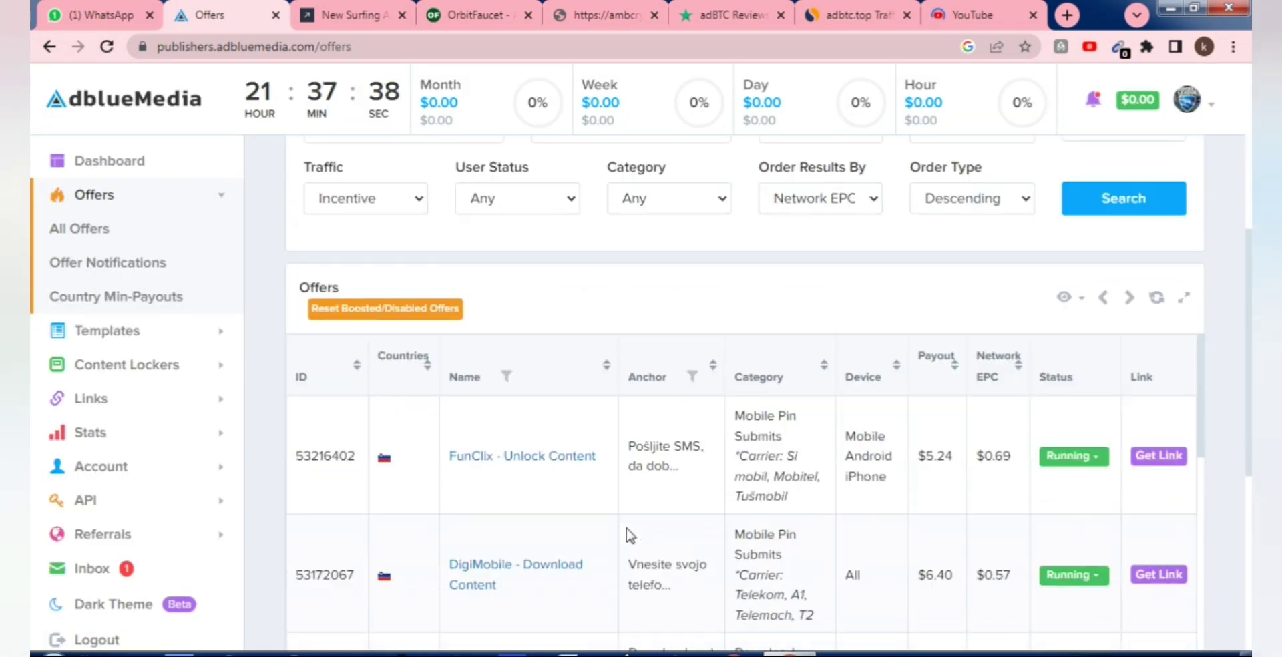
{"action": "scroll", "coordinate": [628, 537], "scroll_direction": "up", "scroll_amount": 5}
{"action": "scroll", "coordinate": [627, 532], "scroll_direction": "down", "scroll_amount": 5}
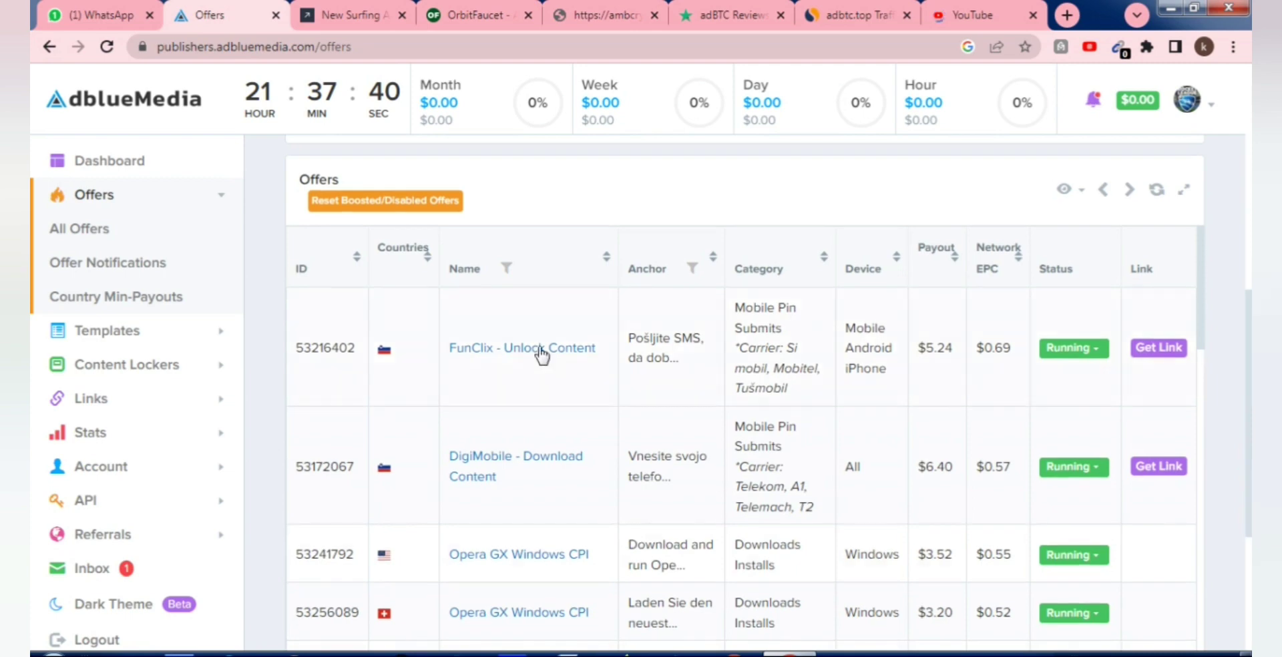
- Generate the FunClix - Unlock Content link, select the full URL, and open a new tab
{"action": "left_click", "coordinate": [1157, 358]}
{"action": "double_click", "coordinate": [645, 356]}
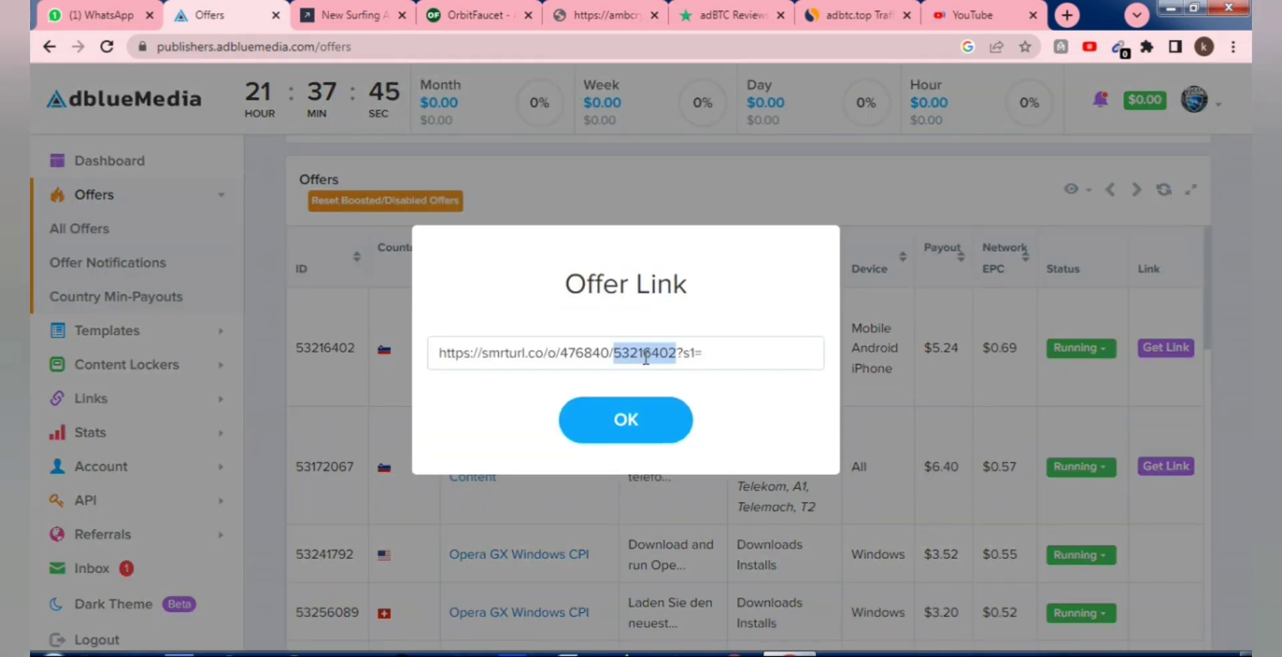
{"action": "triple_click", "coordinate": [646, 357]}
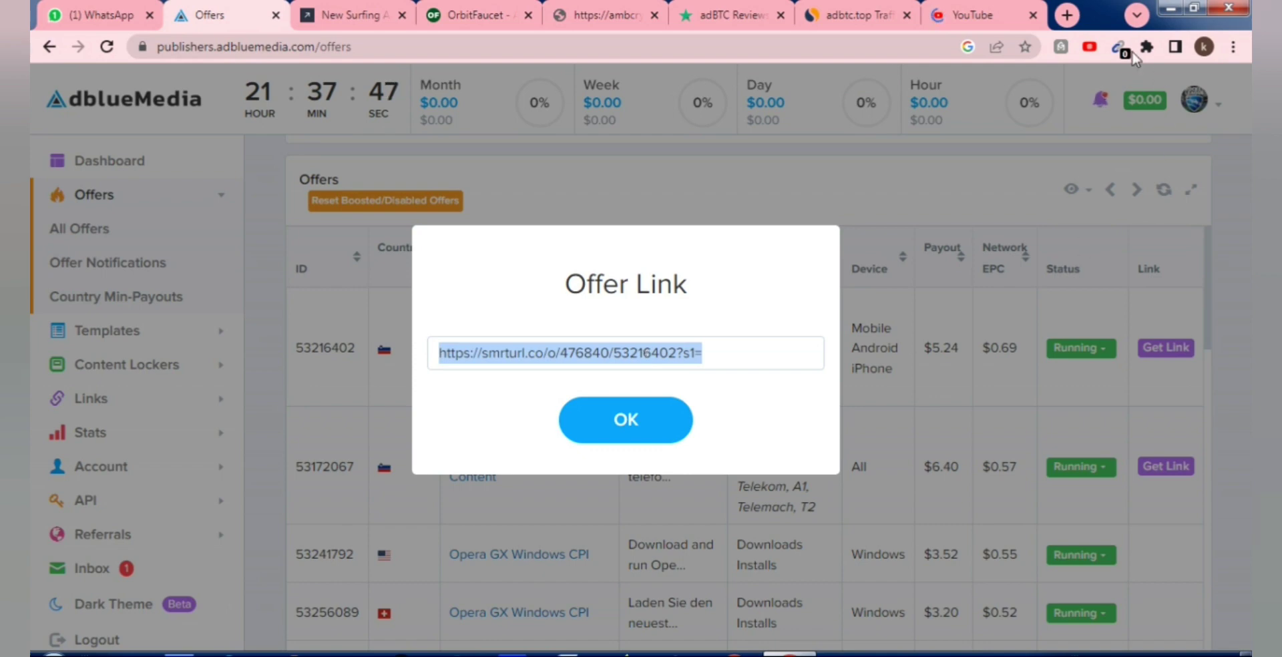
{"action": "left_click", "coordinate": [1067, 15]}
- Search 'site' and open the Google Sites start page, scrolling to the recent sites
{"action": "left_click", "coordinate": [939, 50]}
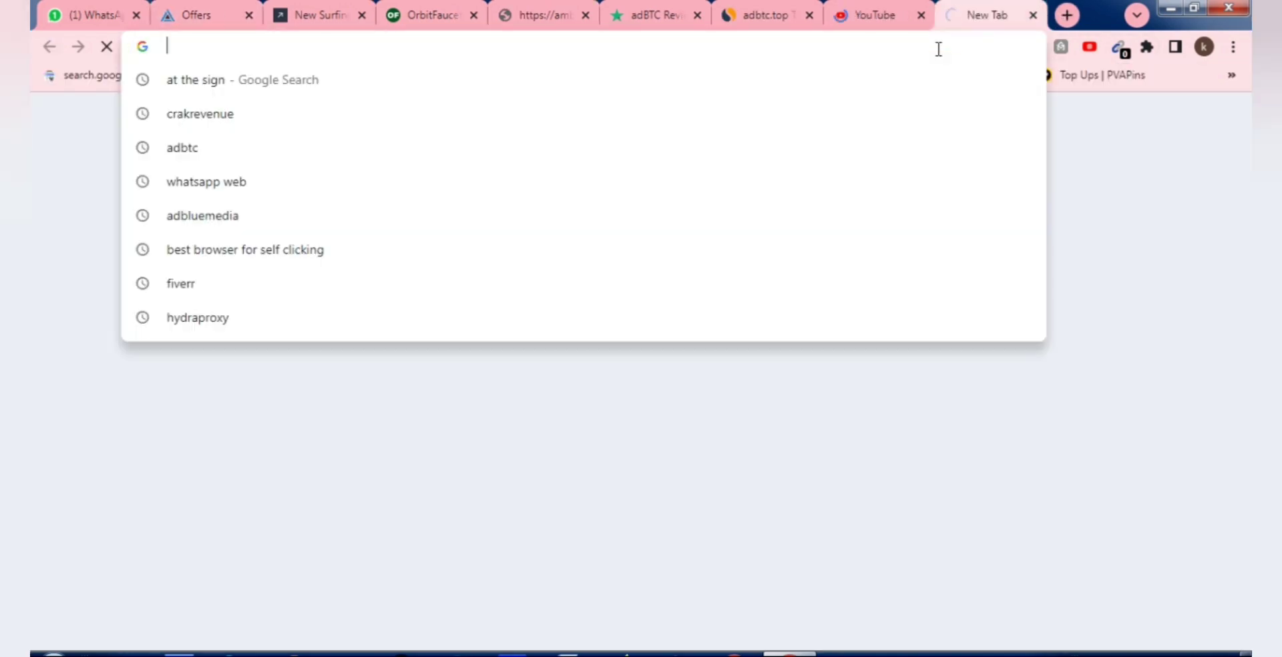
{"action": "type", "text": "site"}
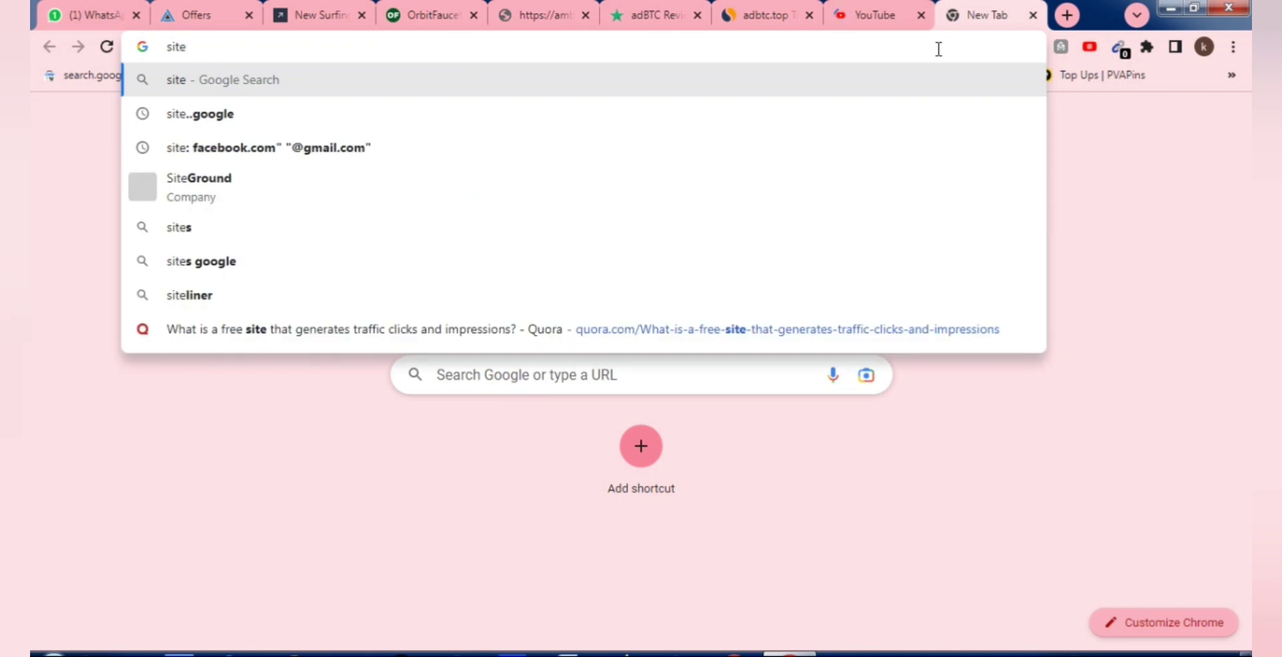
{"action": "left_click", "coordinate": [624, 115]}
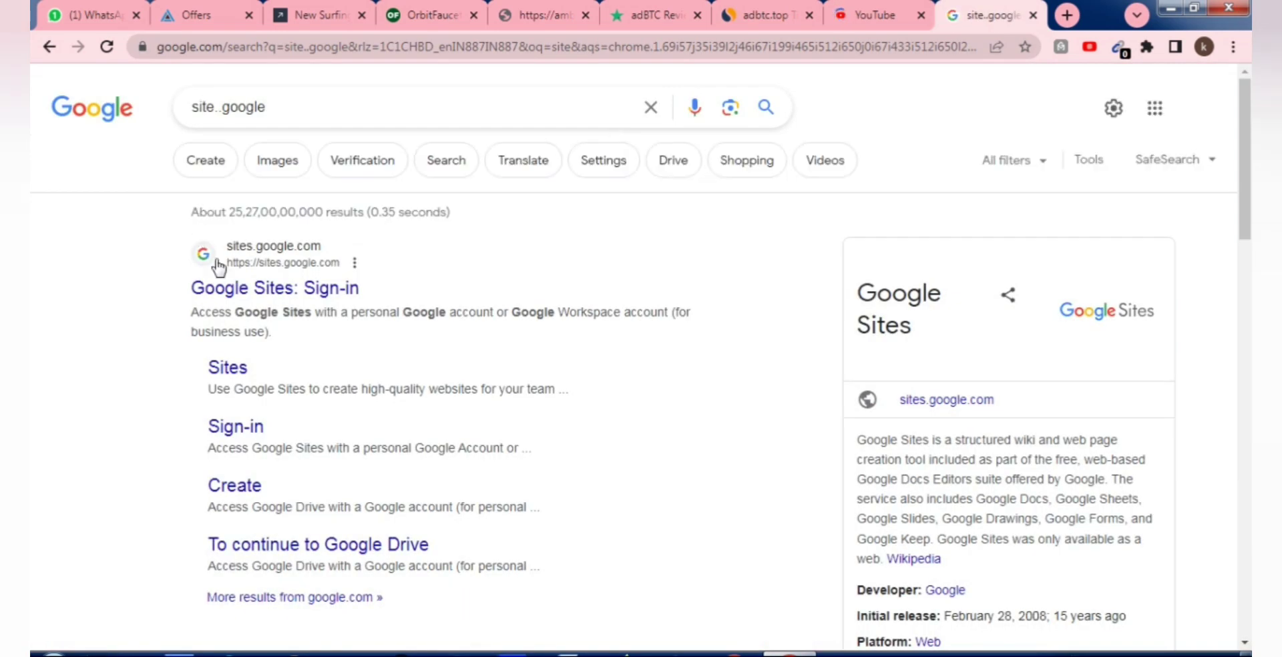
{"action": "left_click", "coordinate": [253, 291]}
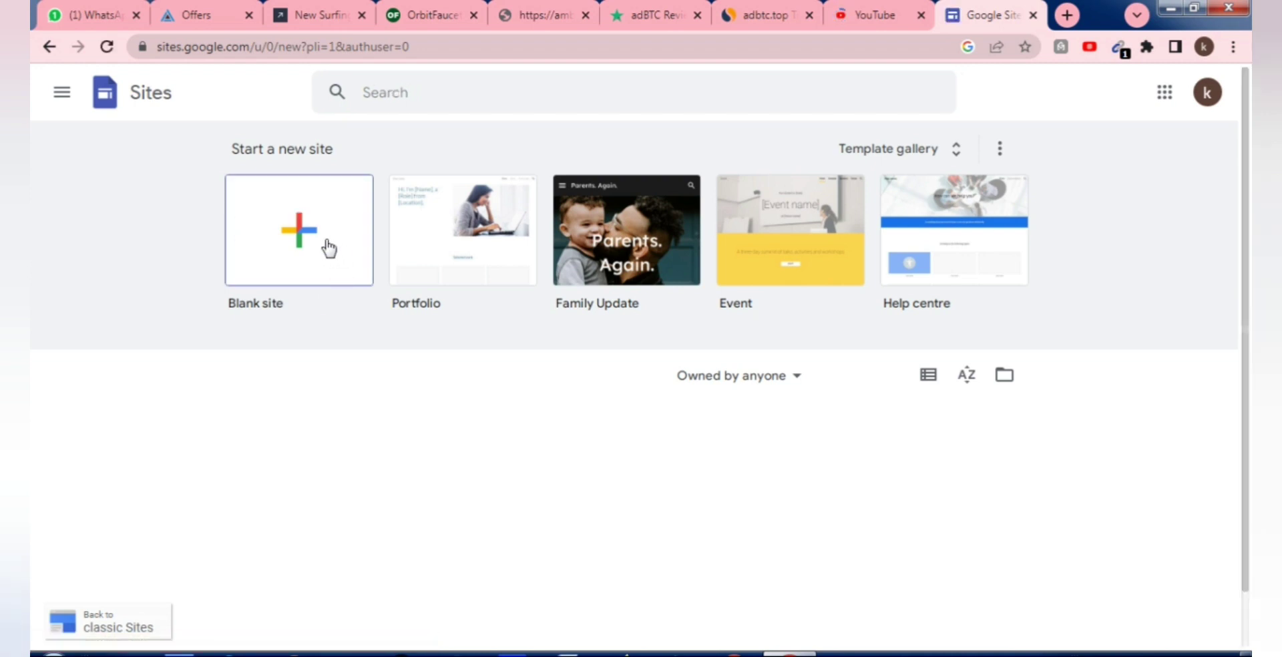
{"action": "scroll", "coordinate": [423, 485], "scroll_direction": "down", "scroll_amount": 2}
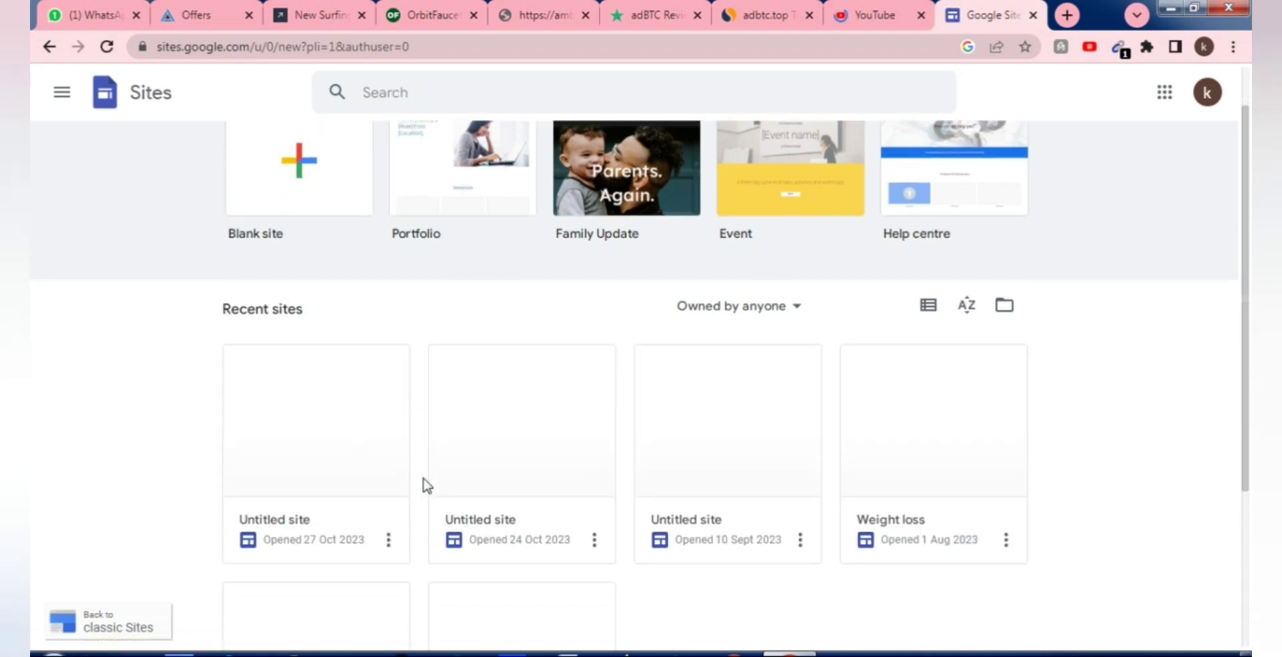